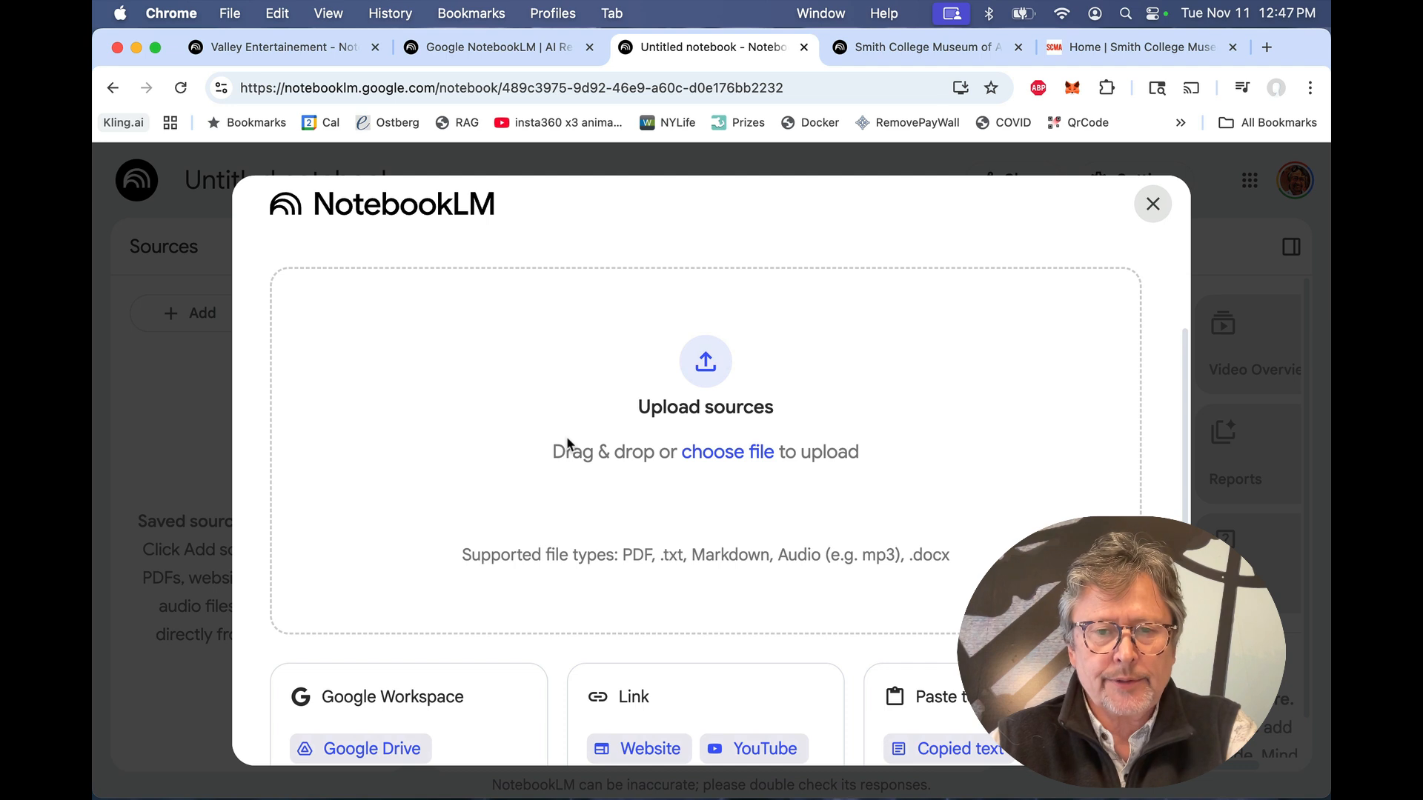
Step: Start adding a website source to the untitled notebook, and close the browser tab with the older Smith College Museum of Art notebook
{"action": "scroll", "coordinate": [568, 440], "scroll_direction": "down", "scroll_amount": 2}
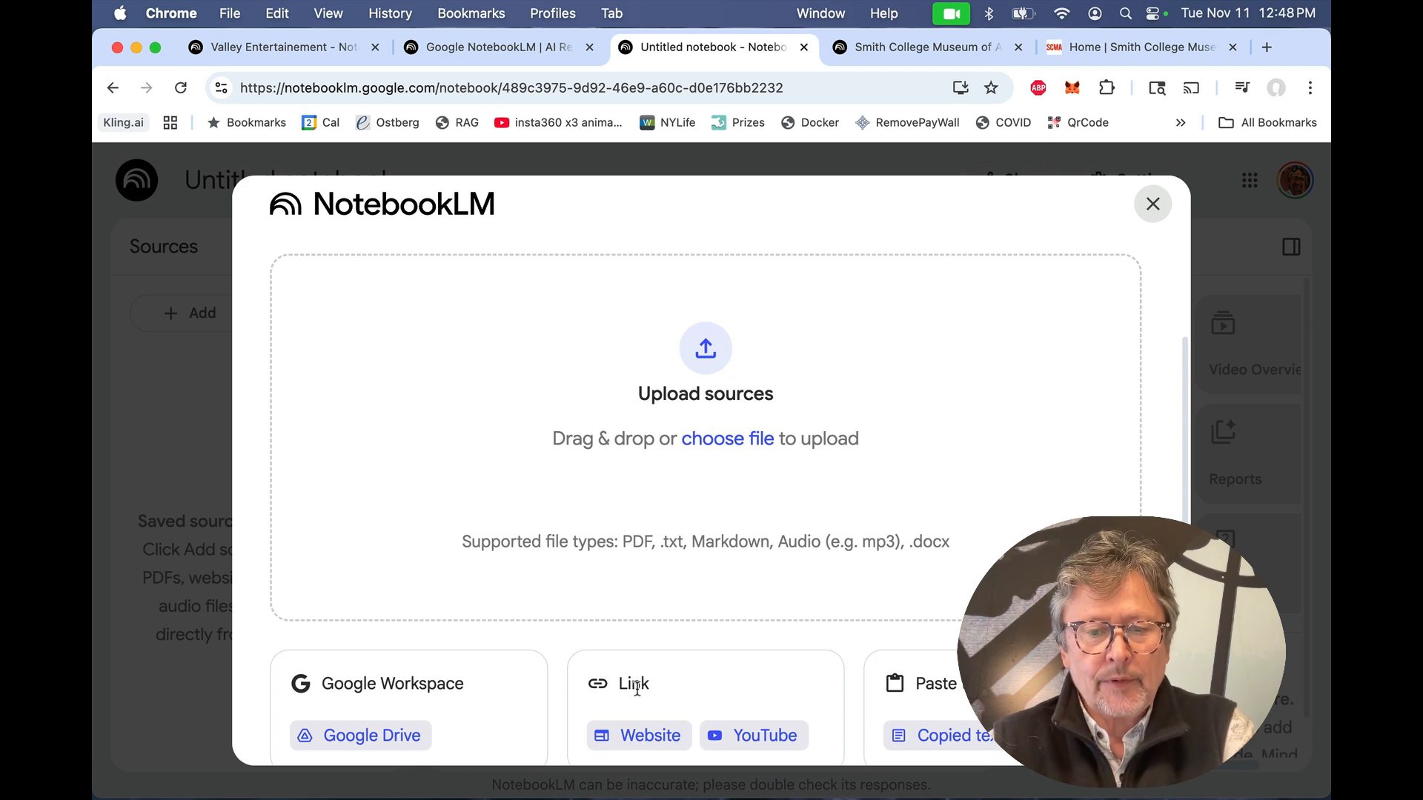
{"action": "left_click", "coordinate": [650, 736]}
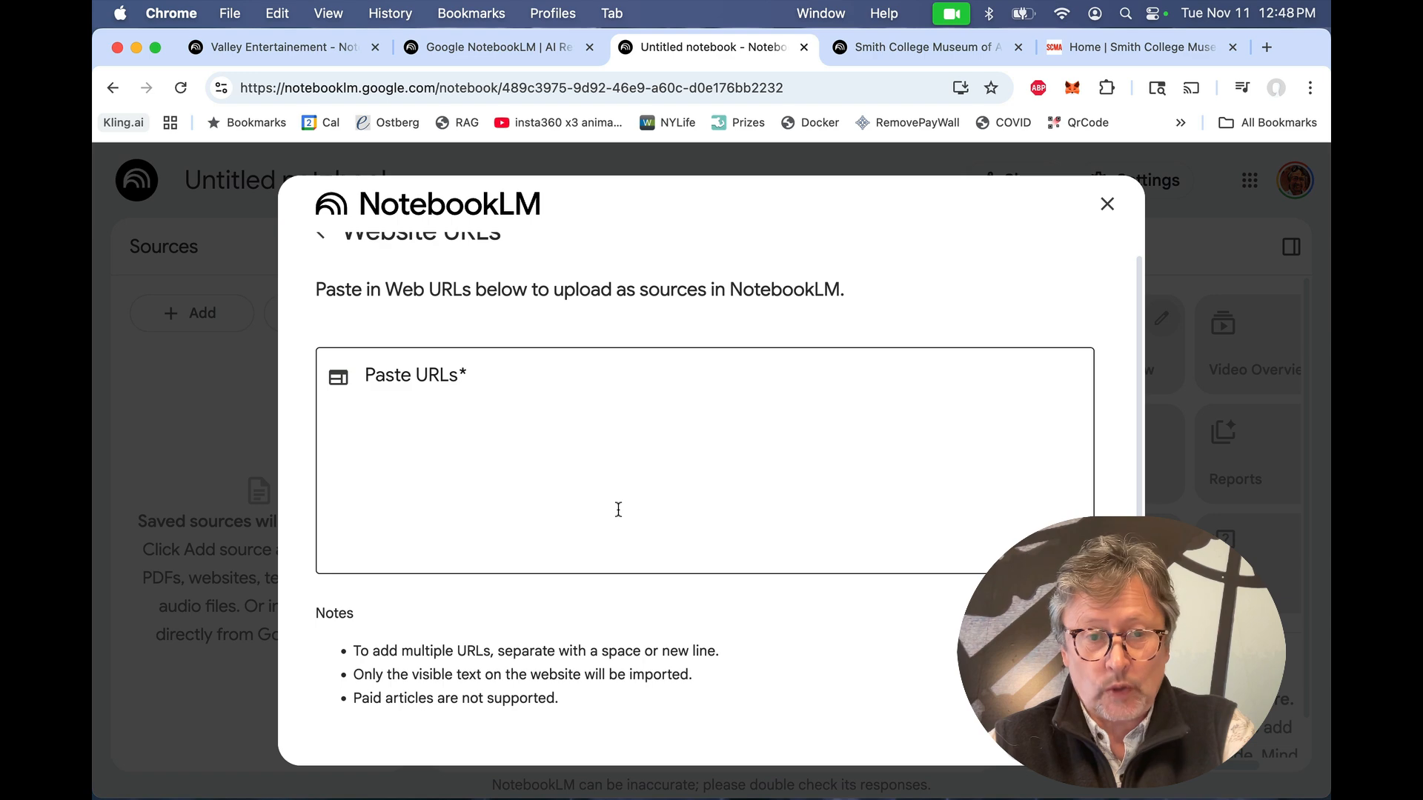
{"action": "left_click", "coordinate": [930, 46]}
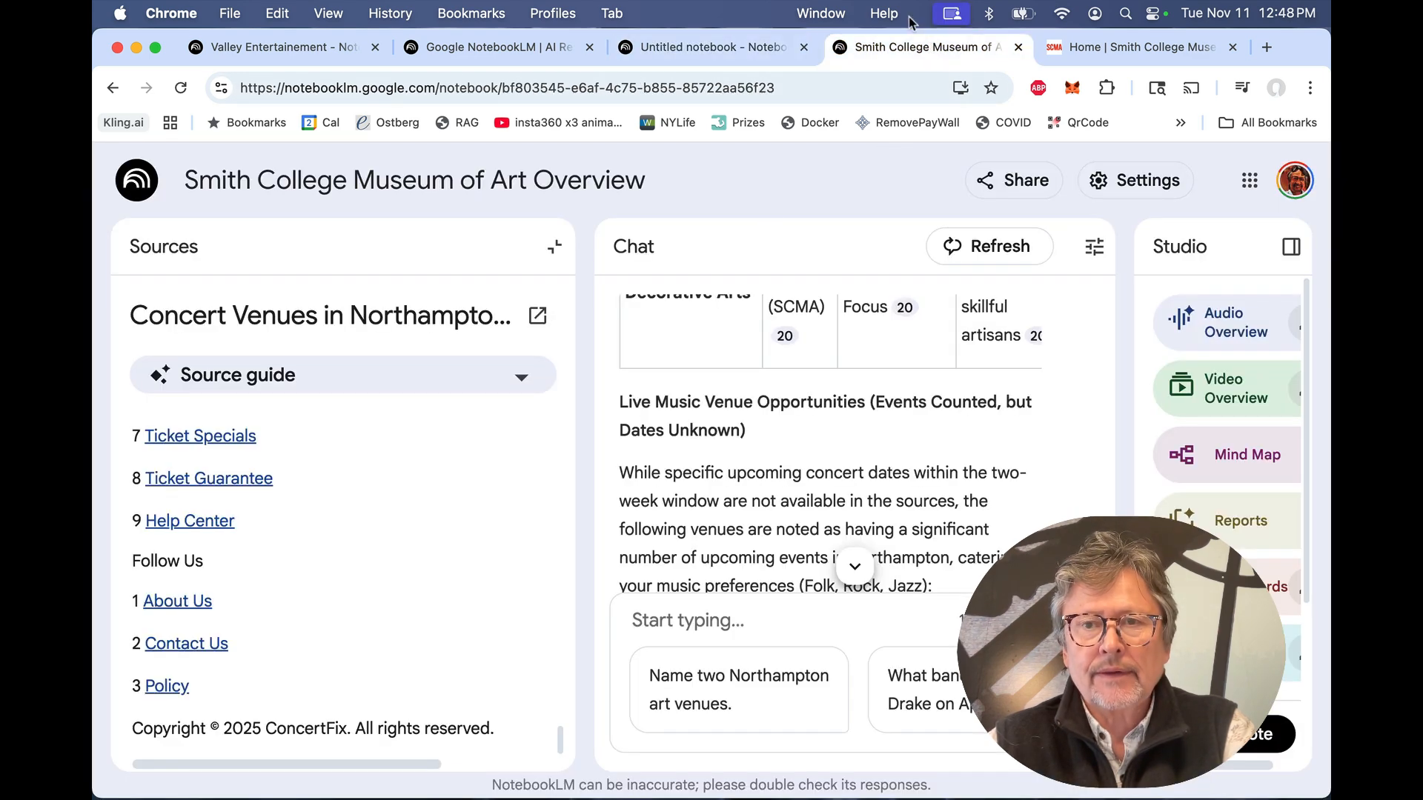
{"action": "left_click", "coordinate": [1018, 46]}
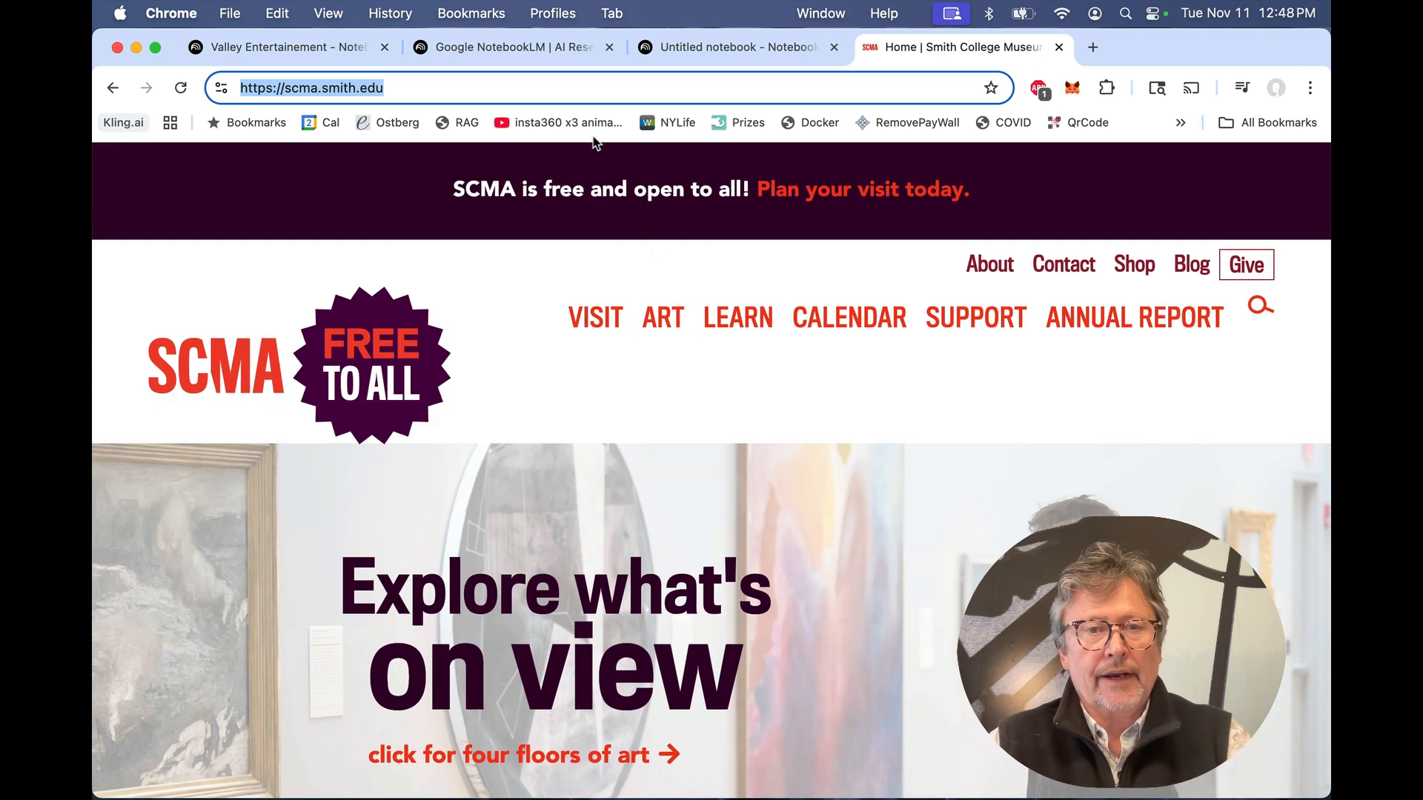
{"action": "left_click", "coordinate": [587, 89]}
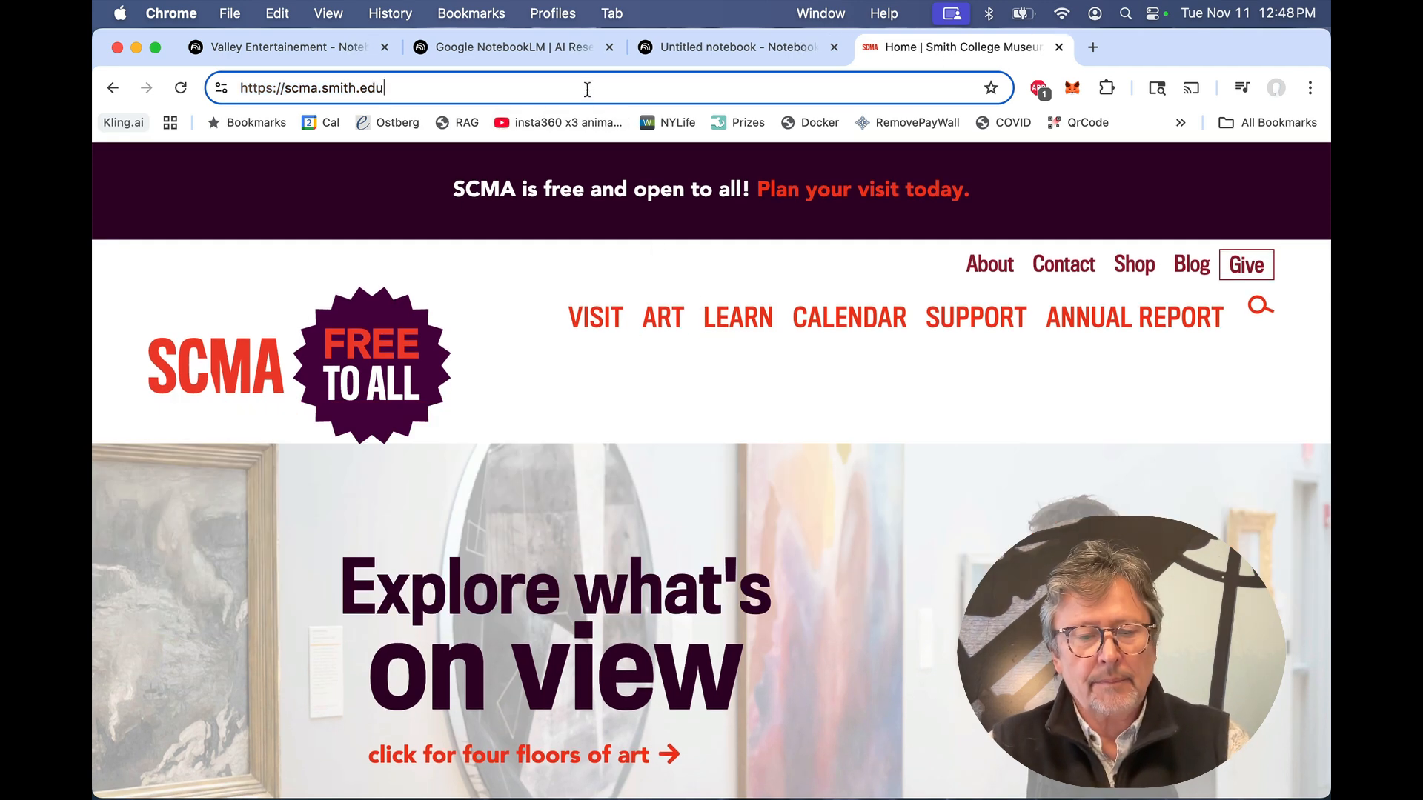
{"action": "key", "text": "super+a"}
{"action": "key", "text": "super+c"}
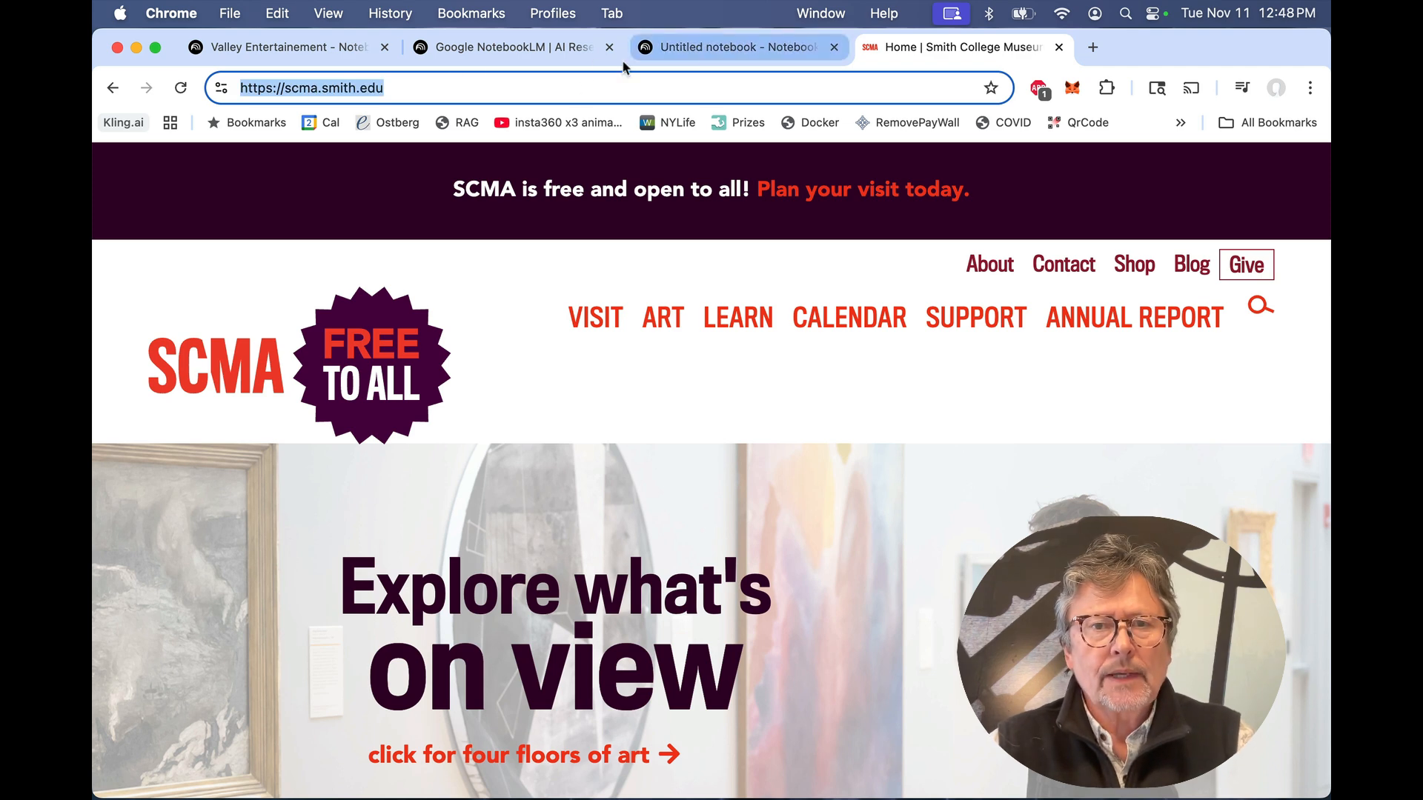
{"action": "left_click", "coordinate": [540, 49]}
{"action": "left_click", "coordinate": [784, 46]}
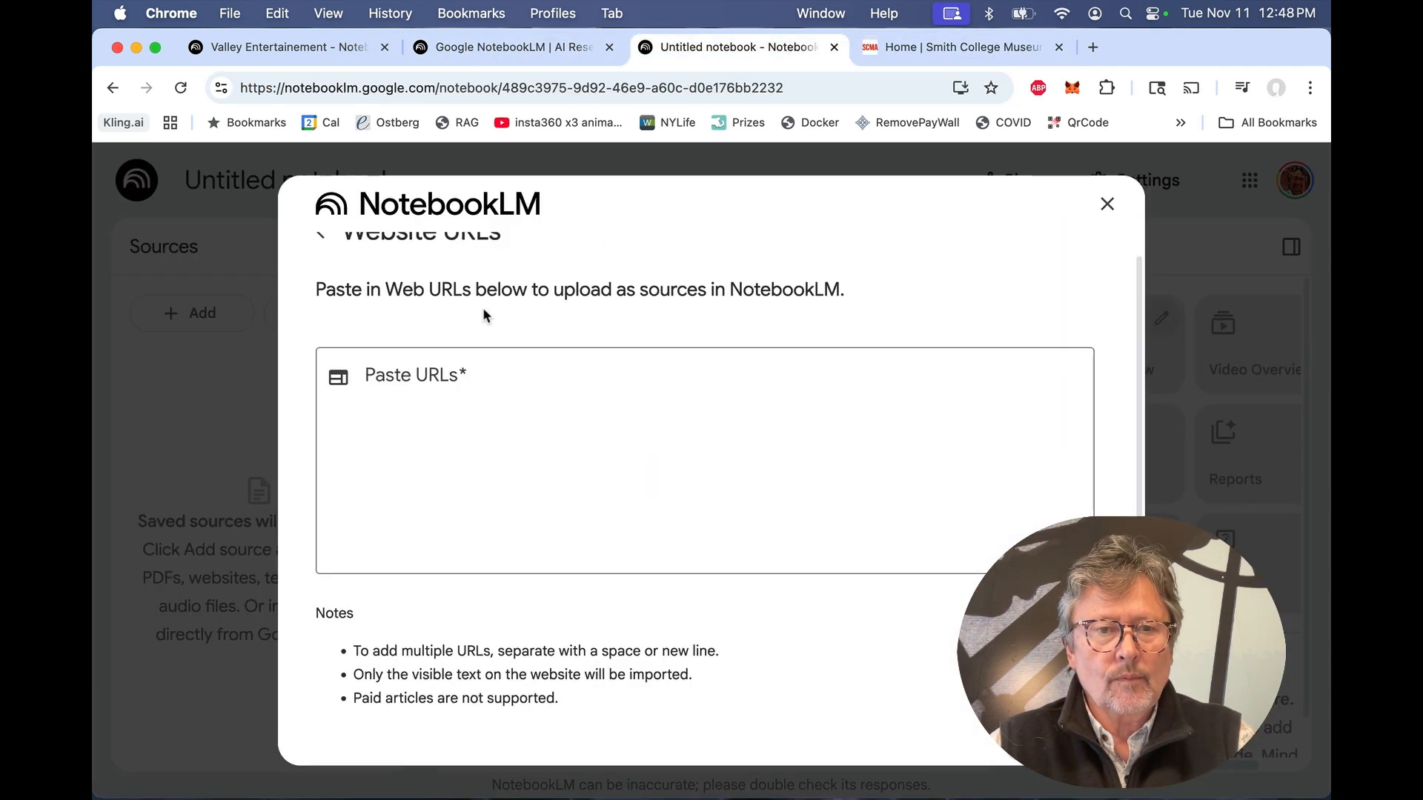
{"action": "left_click", "coordinate": [436, 398]}
{"action": "key", "text": "super+v"}
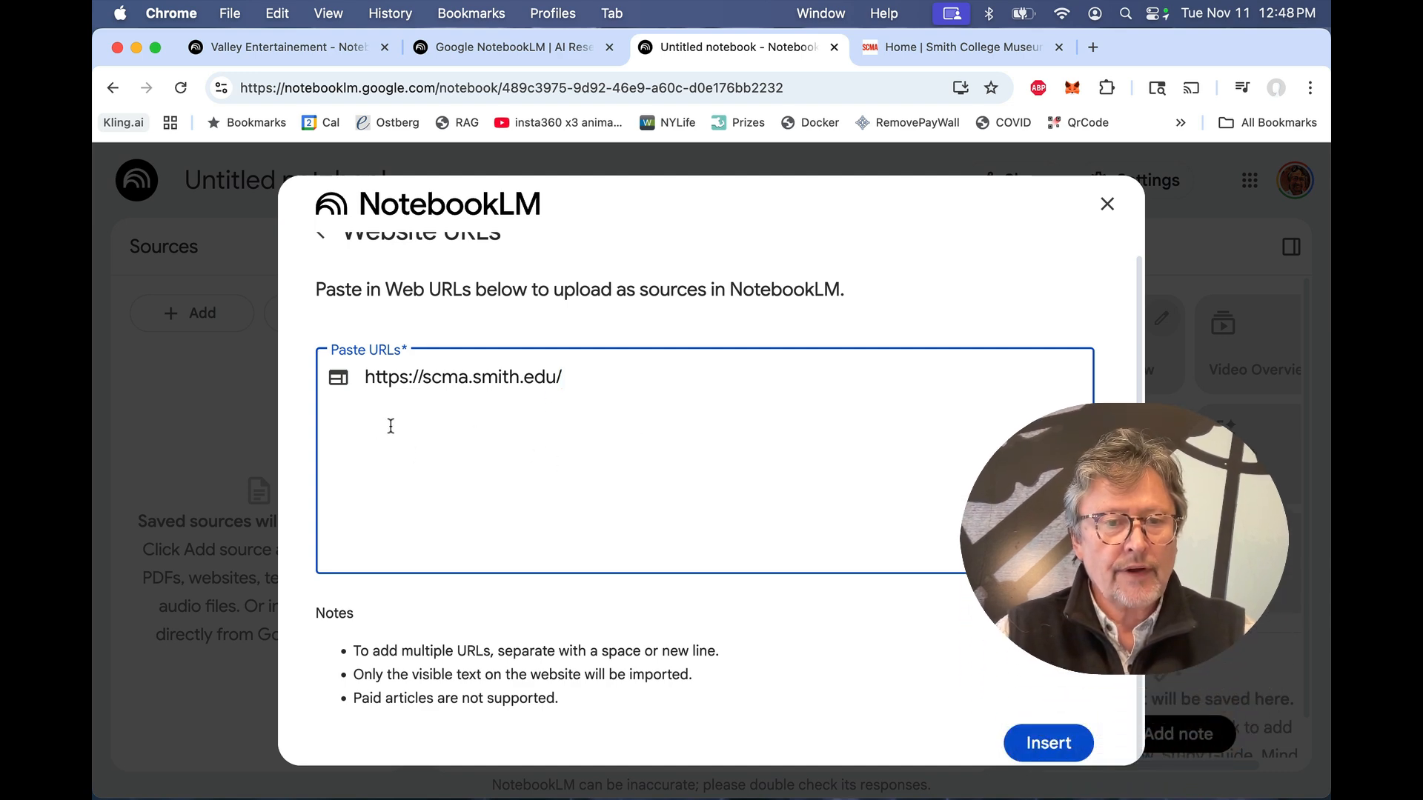
{"action": "left_click", "coordinate": [1054, 739]}
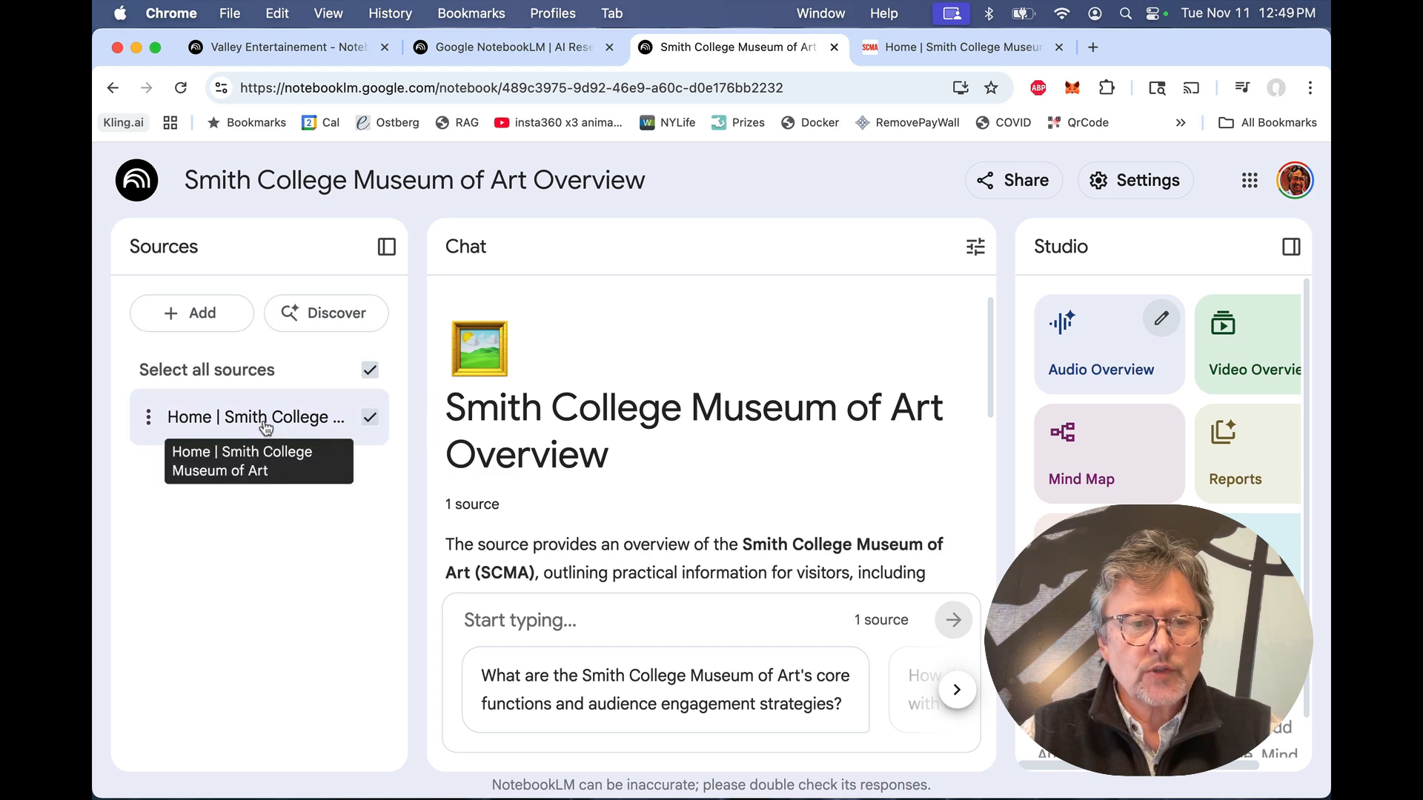
Step: Discover web sources for "search for venues in the Northampton, MA, area where I can listen to music I like or see interesting performances, including movies."
{"action": "left_click", "coordinate": [319, 320]}
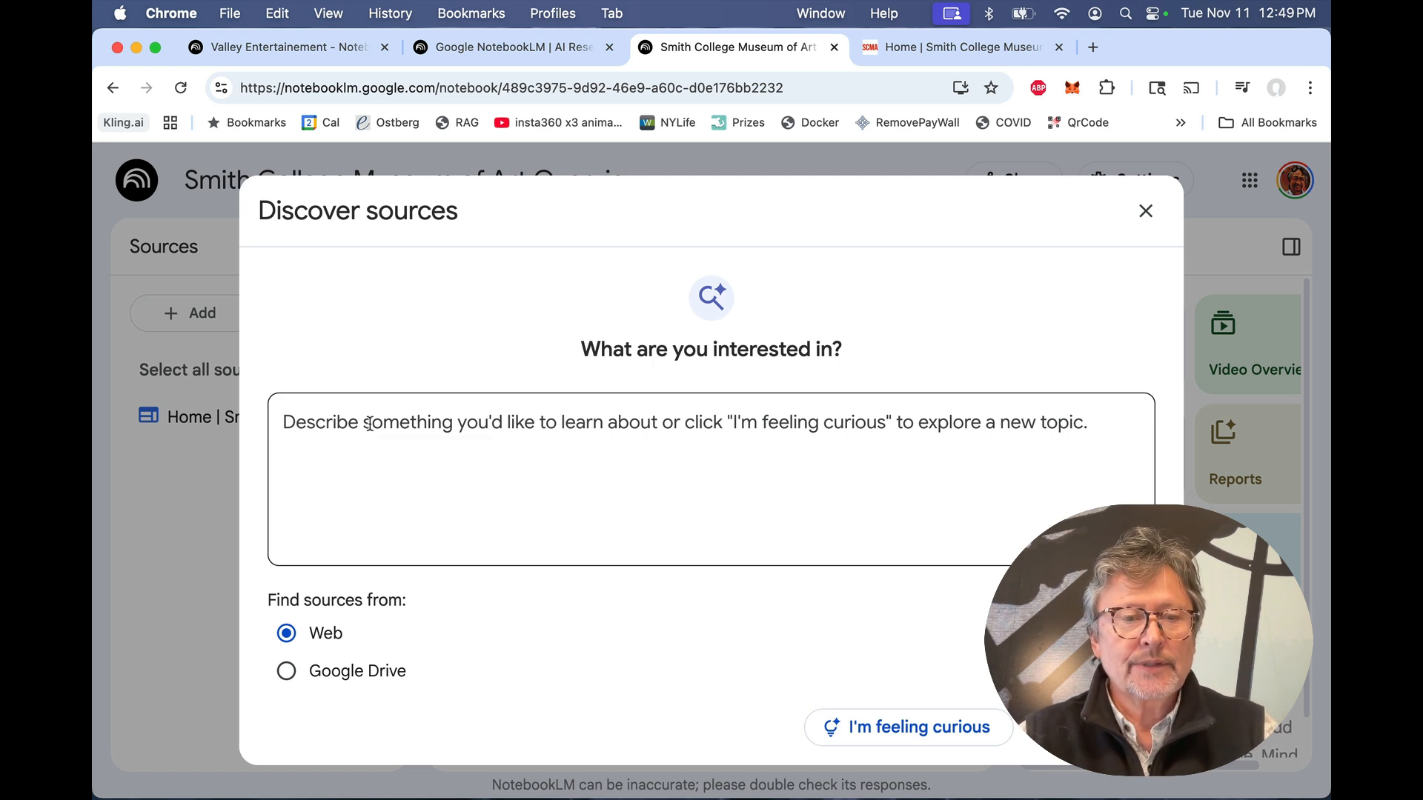
{"action": "left_click", "coordinate": [352, 422]}
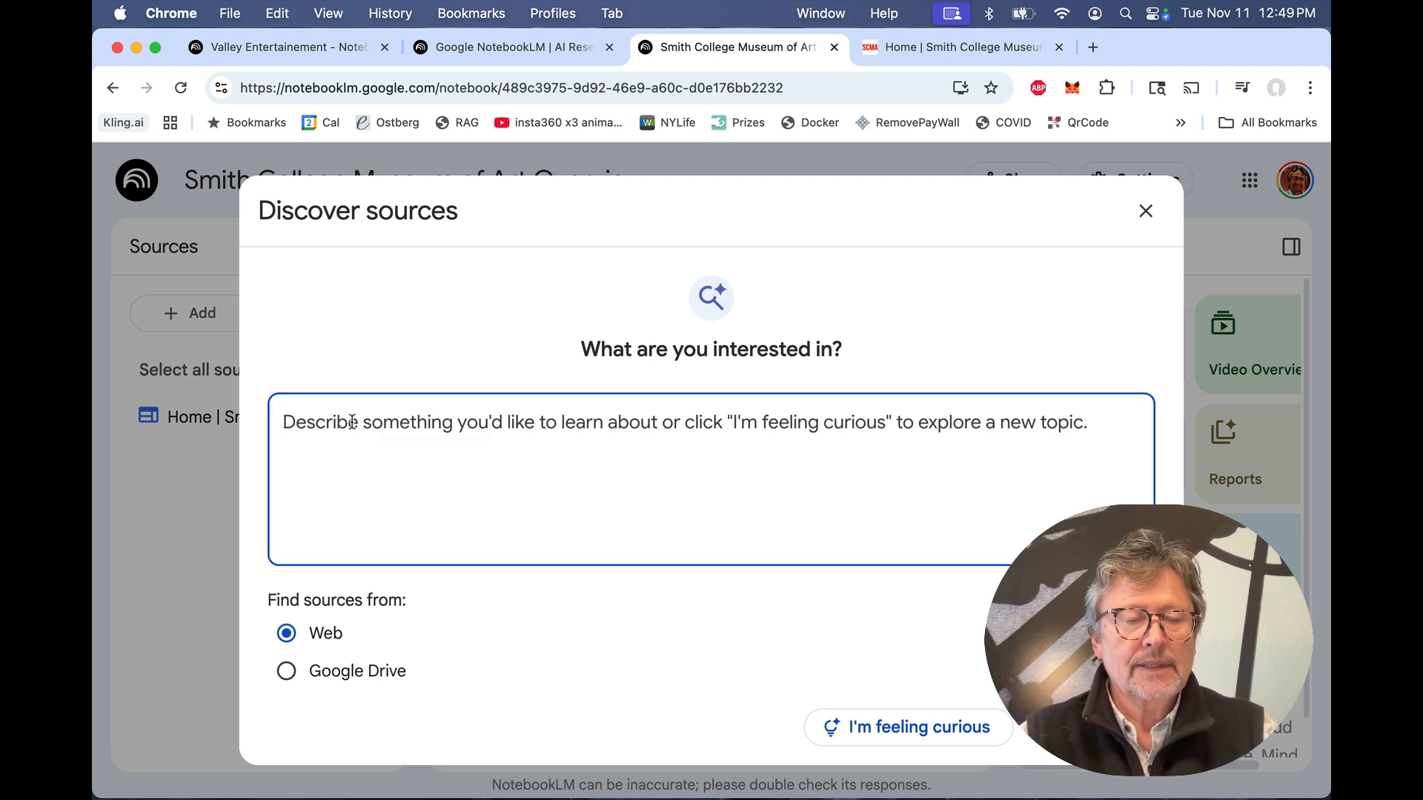
{"action": "type", "text": "serc"}
{"action": "key", "text": "BackSpace"}
{"action": "key", "text": "BackSpace"}
{"action": "type", "text": "ar"}
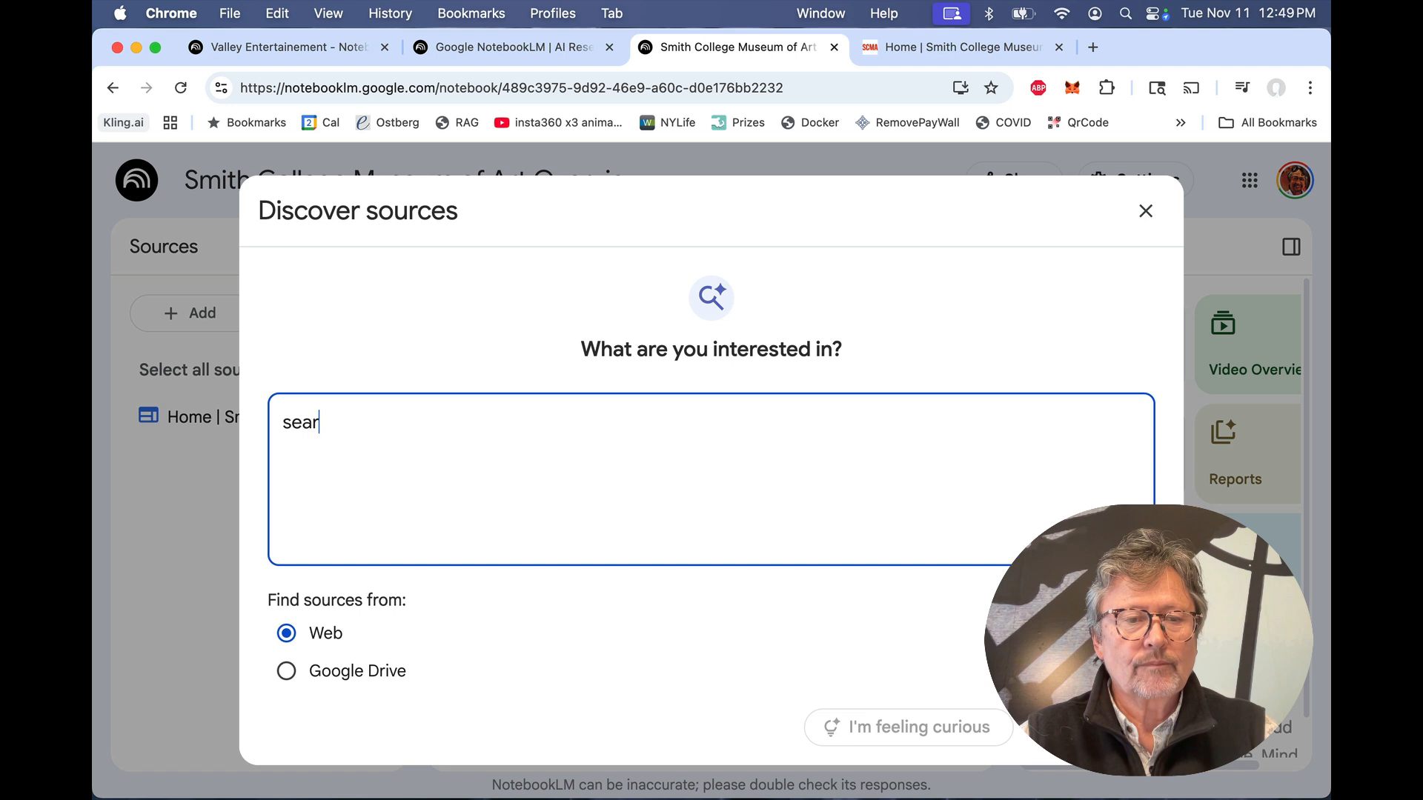
{"action": "type", "text": "ch for"}
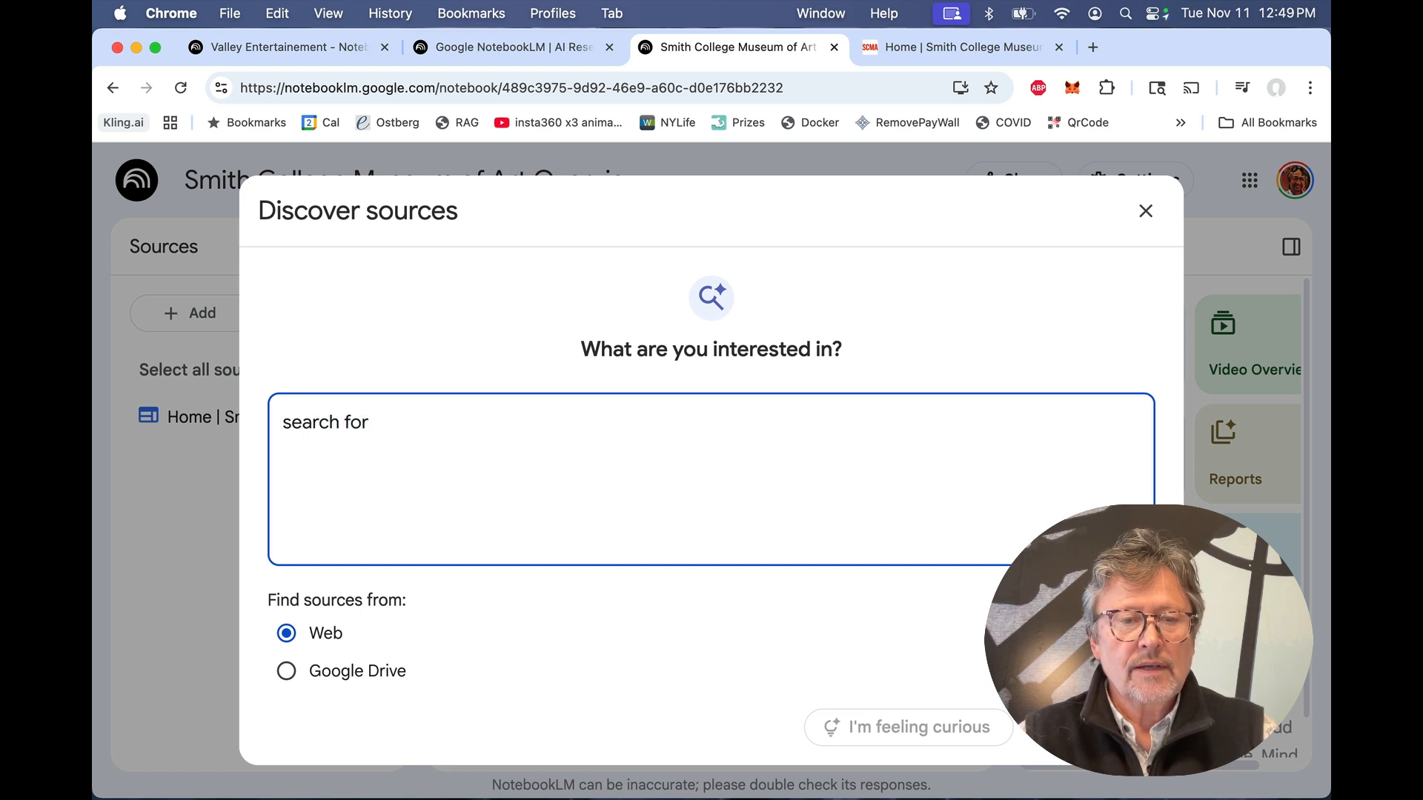
{"action": "type", "text": " venues in th"}
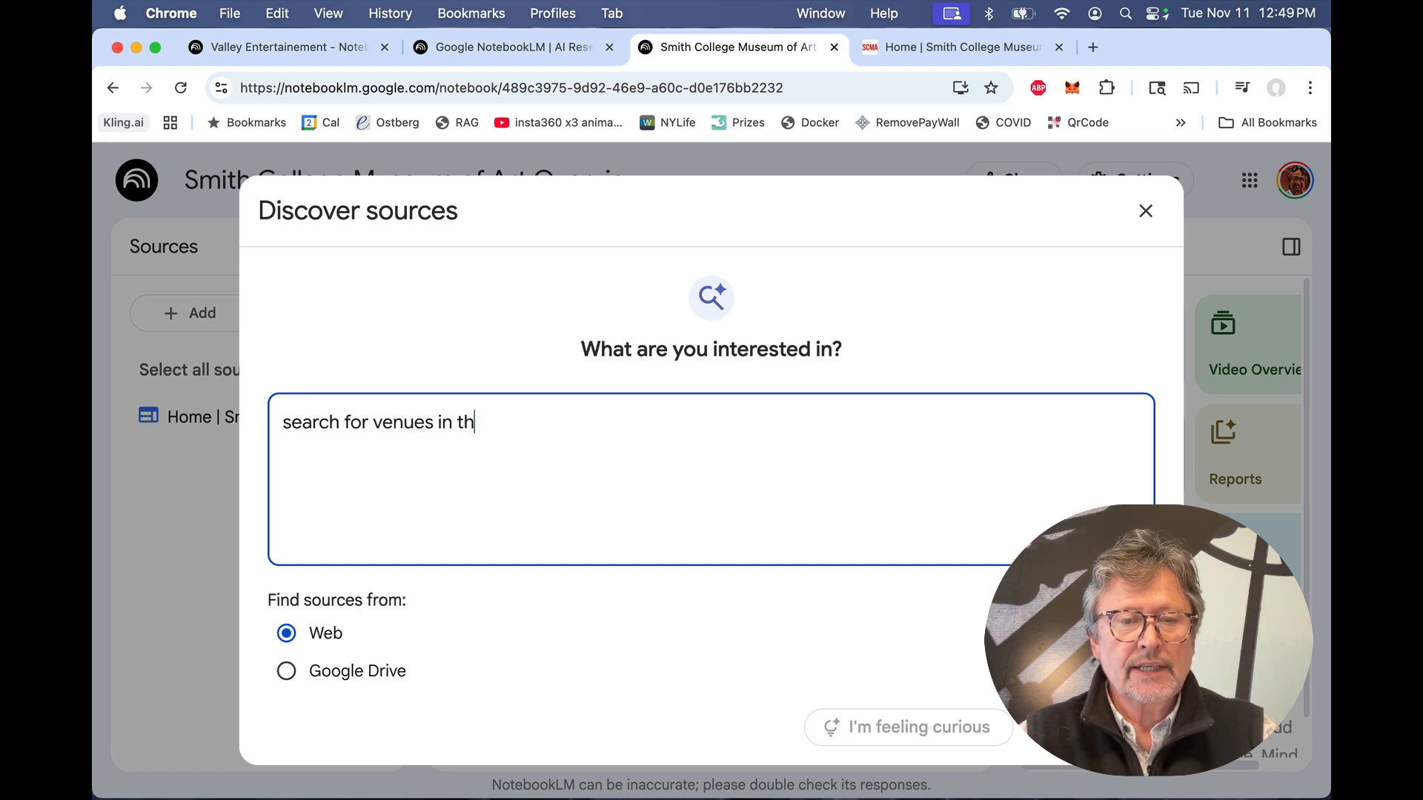
{"action": "type", "text": "e Northampton"}
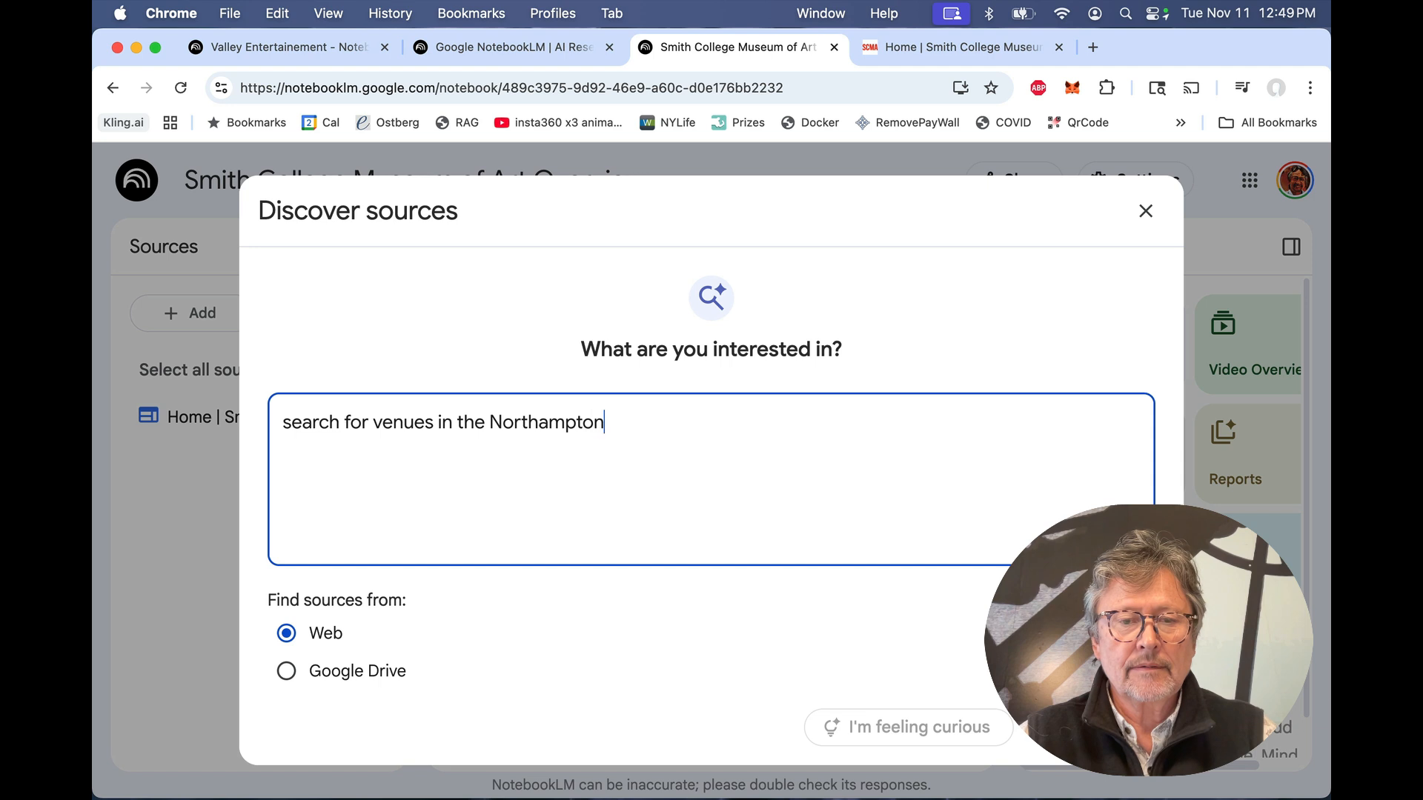
{"action": "type", "text": ", MA, area"}
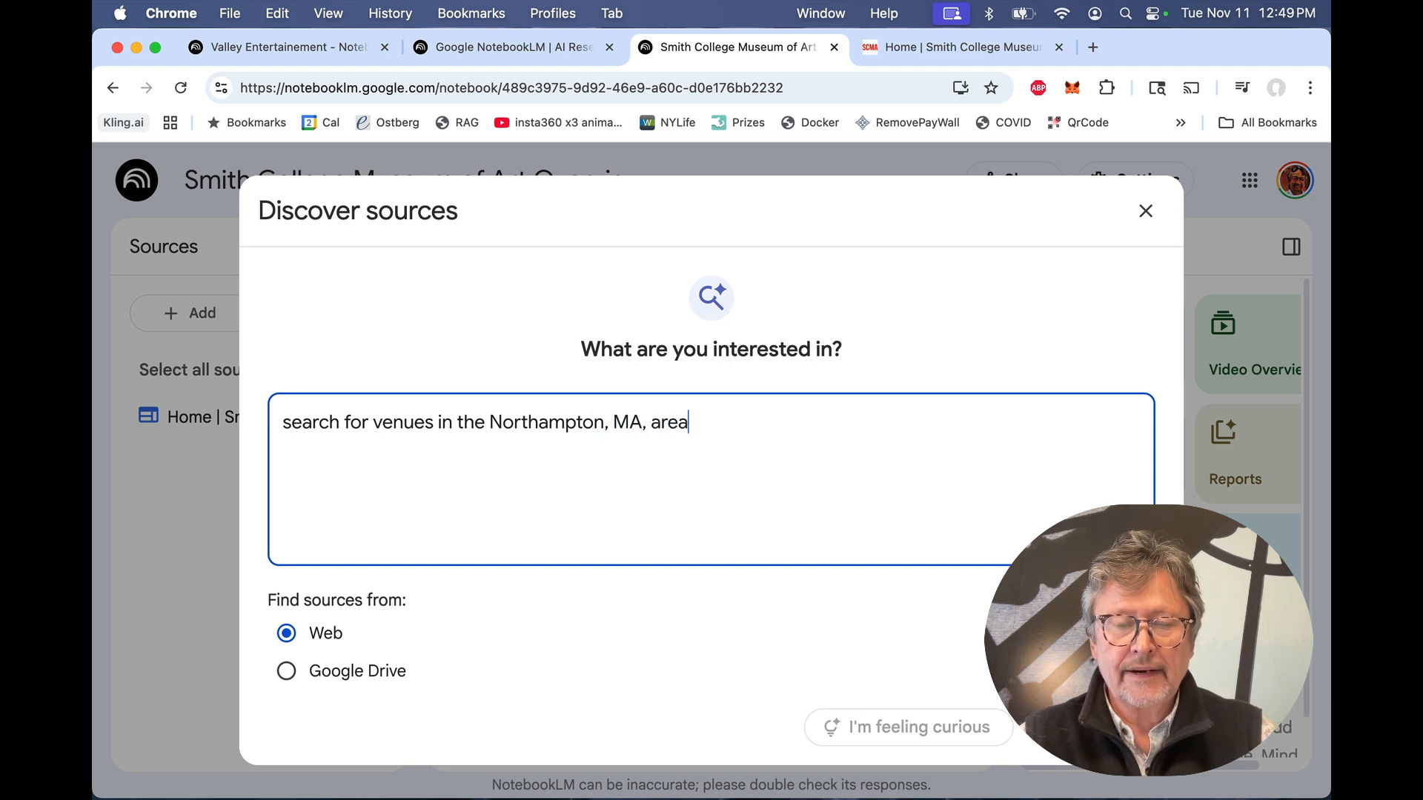
{"action": "type", "text": " where I can "}
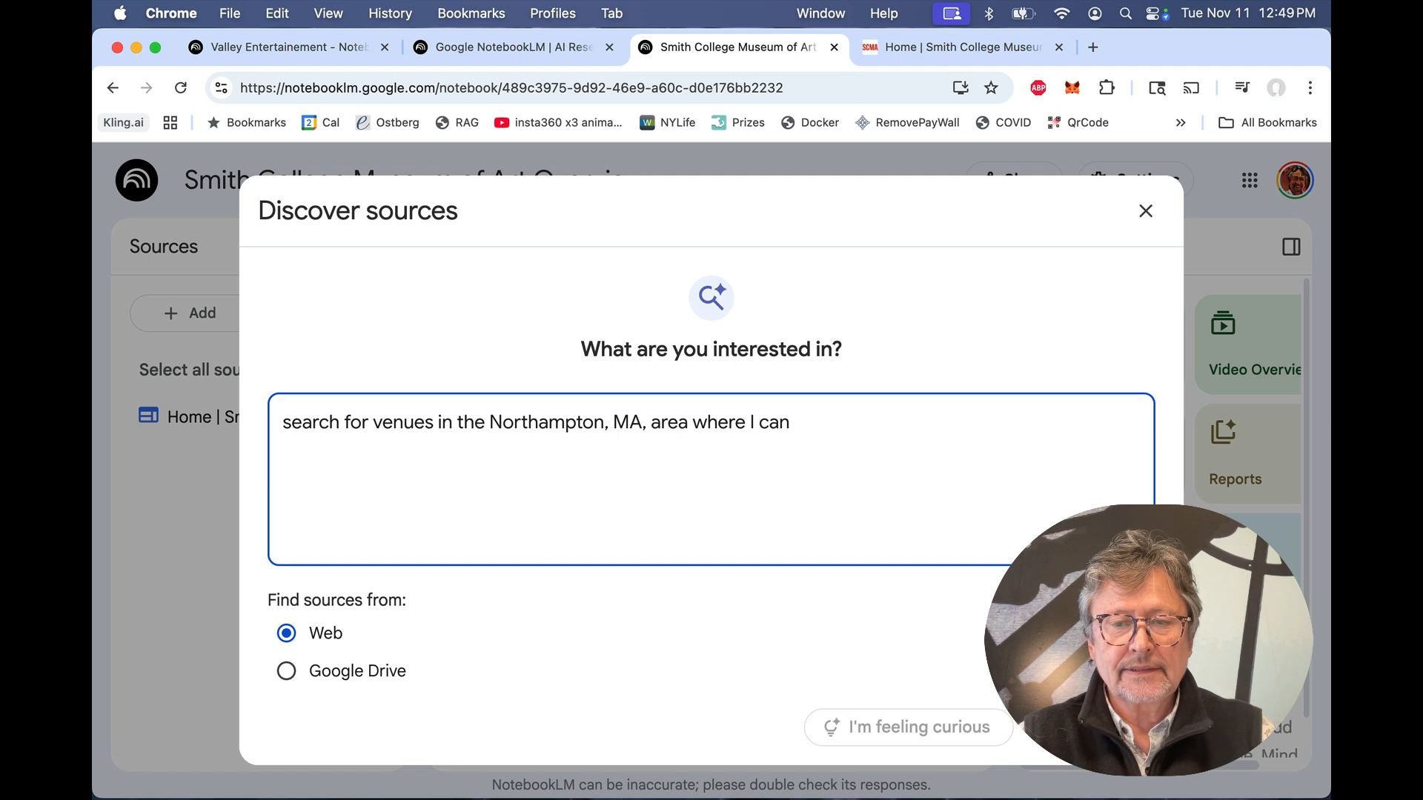
{"action": "type", "text": "listen to "}
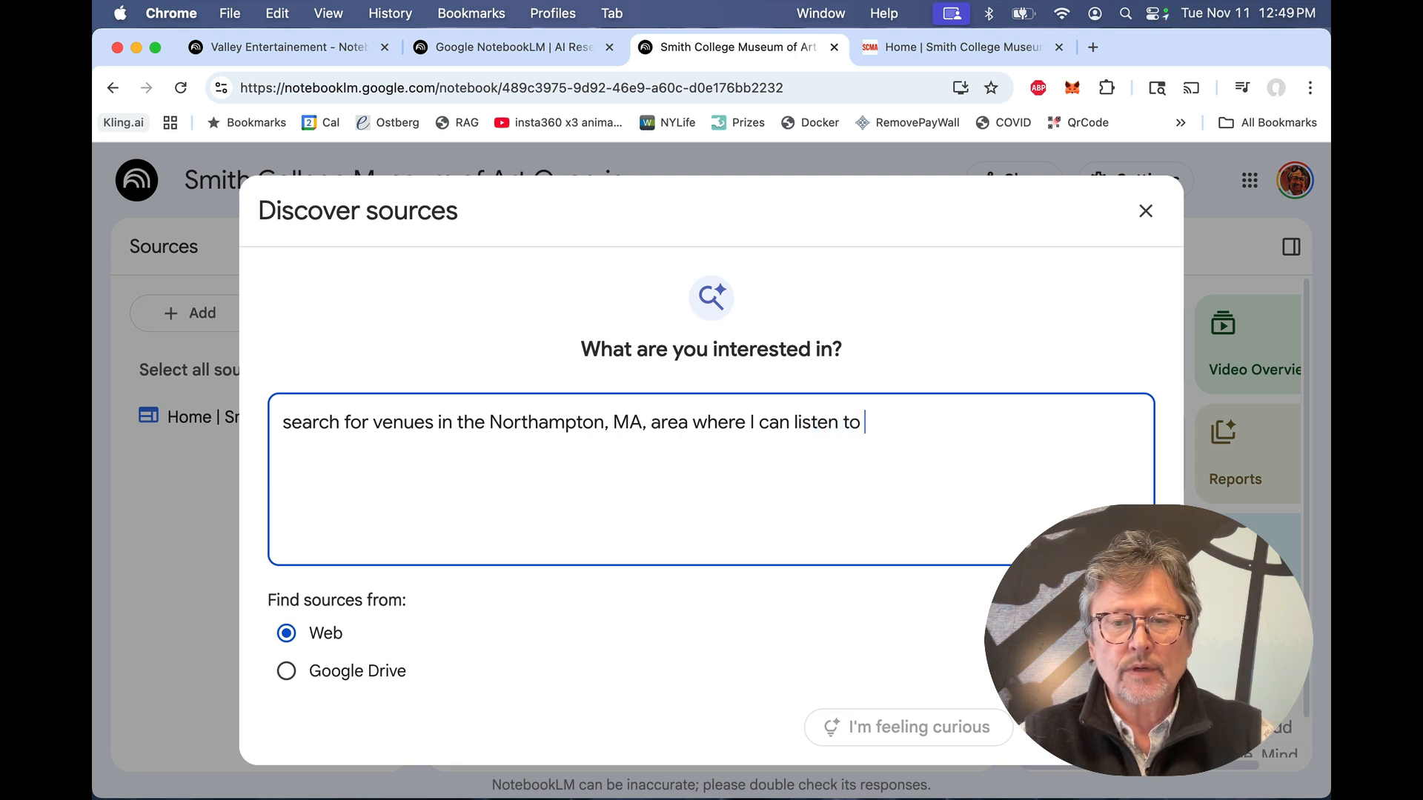
{"action": "type", "text": "music I like "}
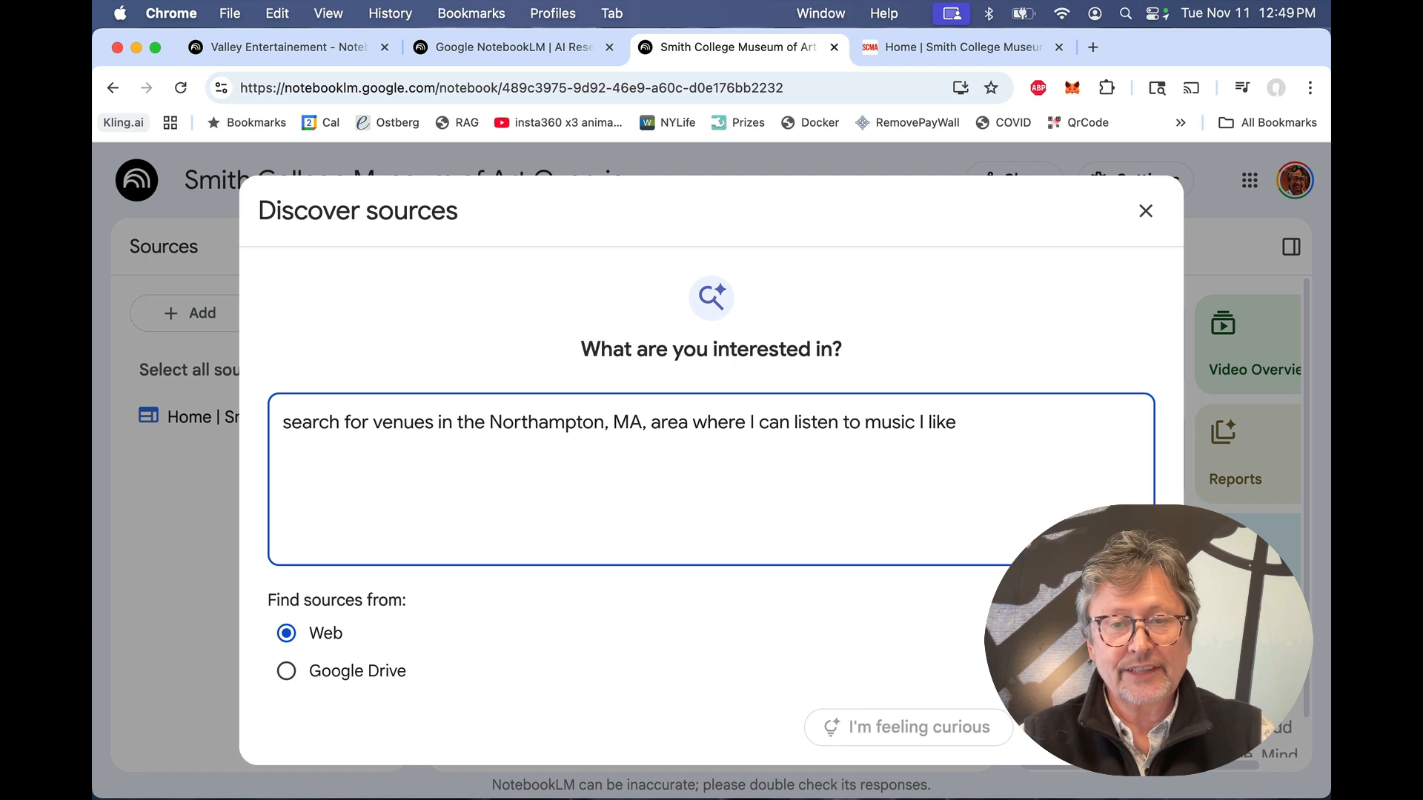
{"action": "type", "text": "or "}
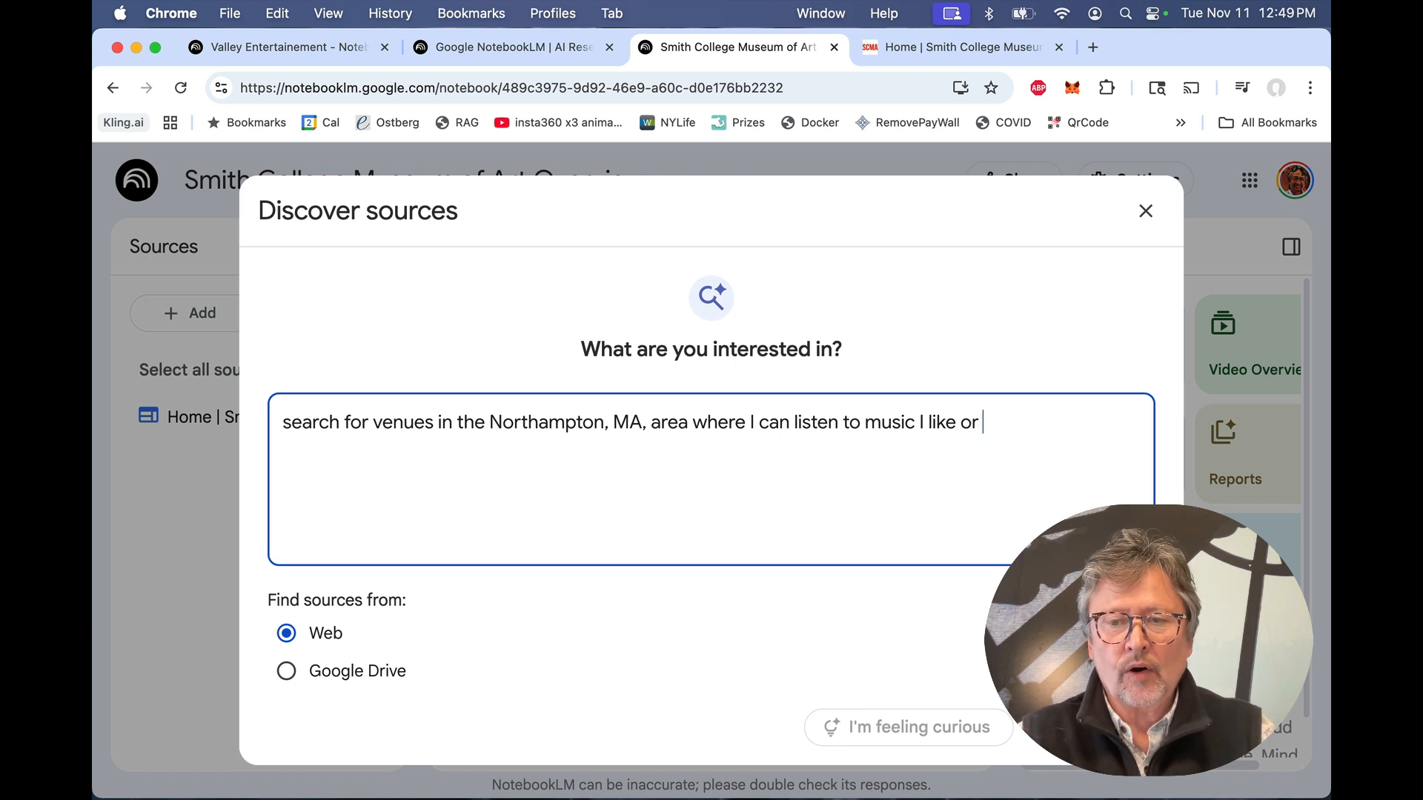
{"action": "type", "text": "see interes"}
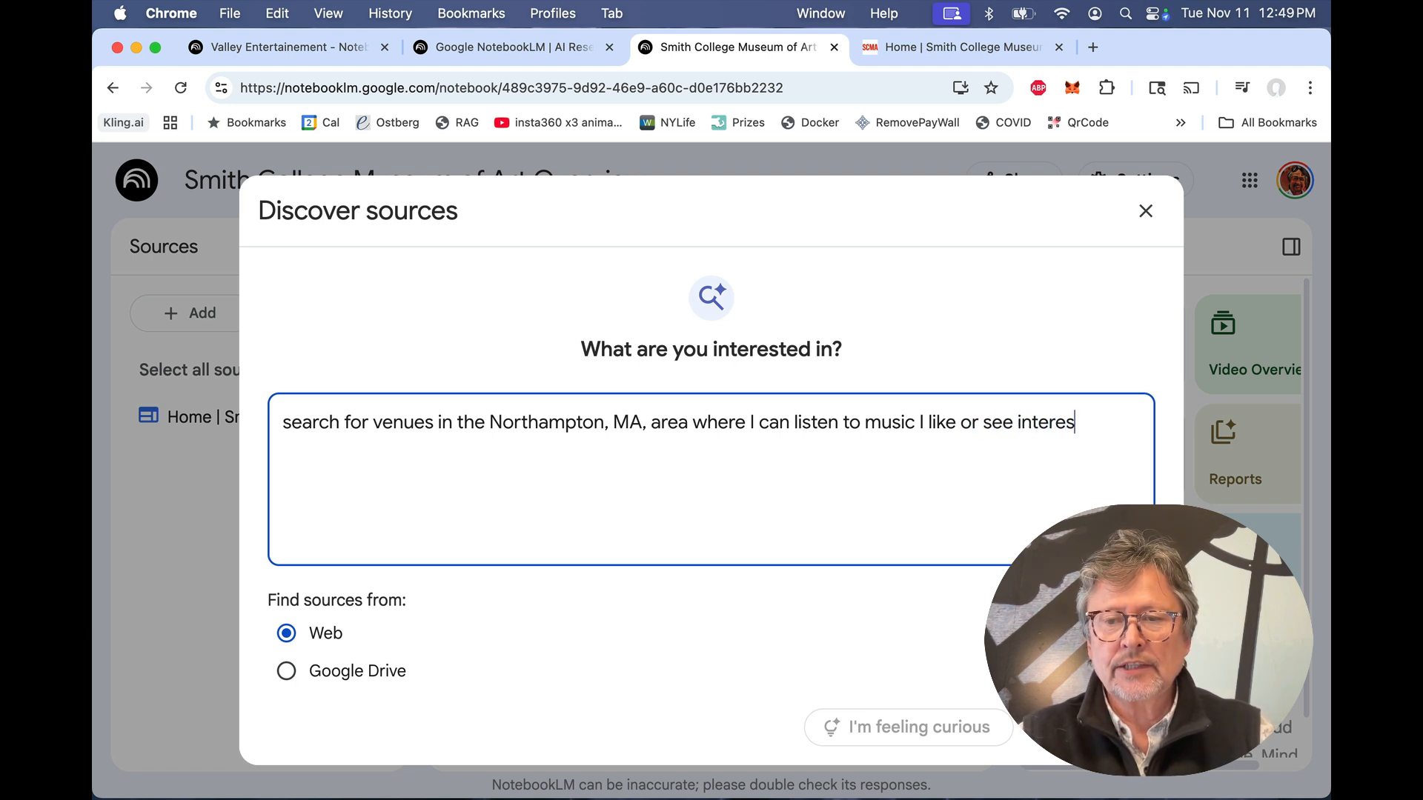
{"action": "type", "text": "ting perfo"}
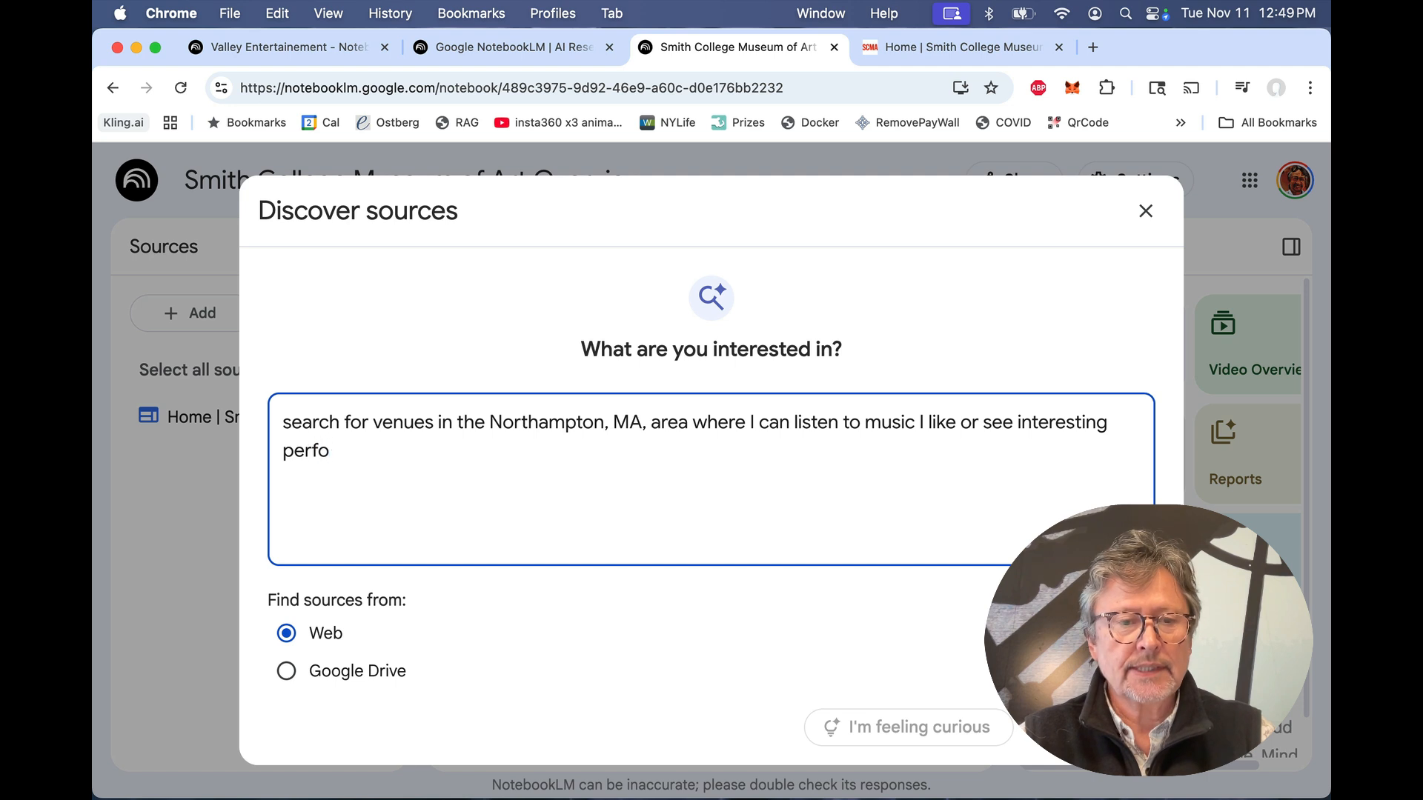
{"action": "type", "text": "rmances, in"}
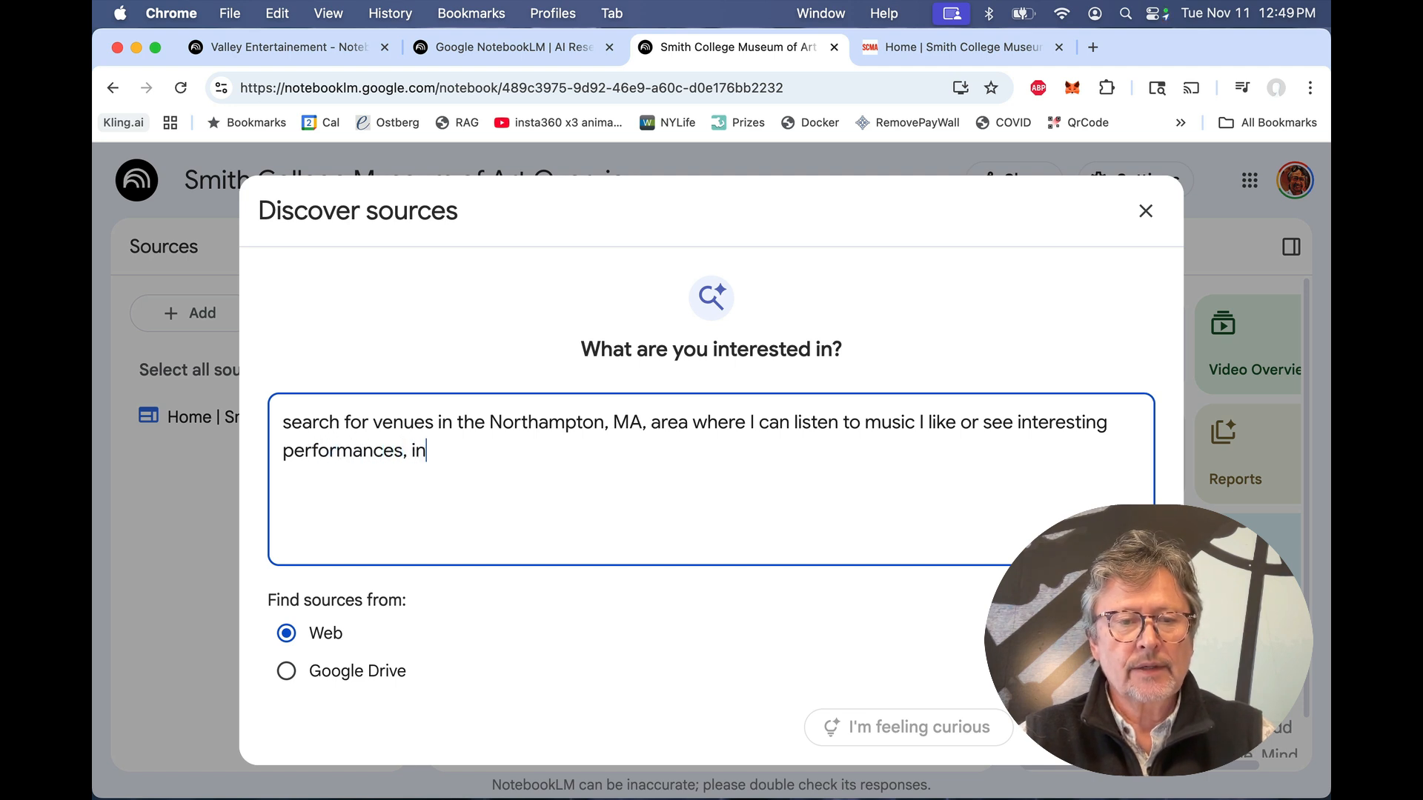
{"action": "type", "text": "cluding movies."}
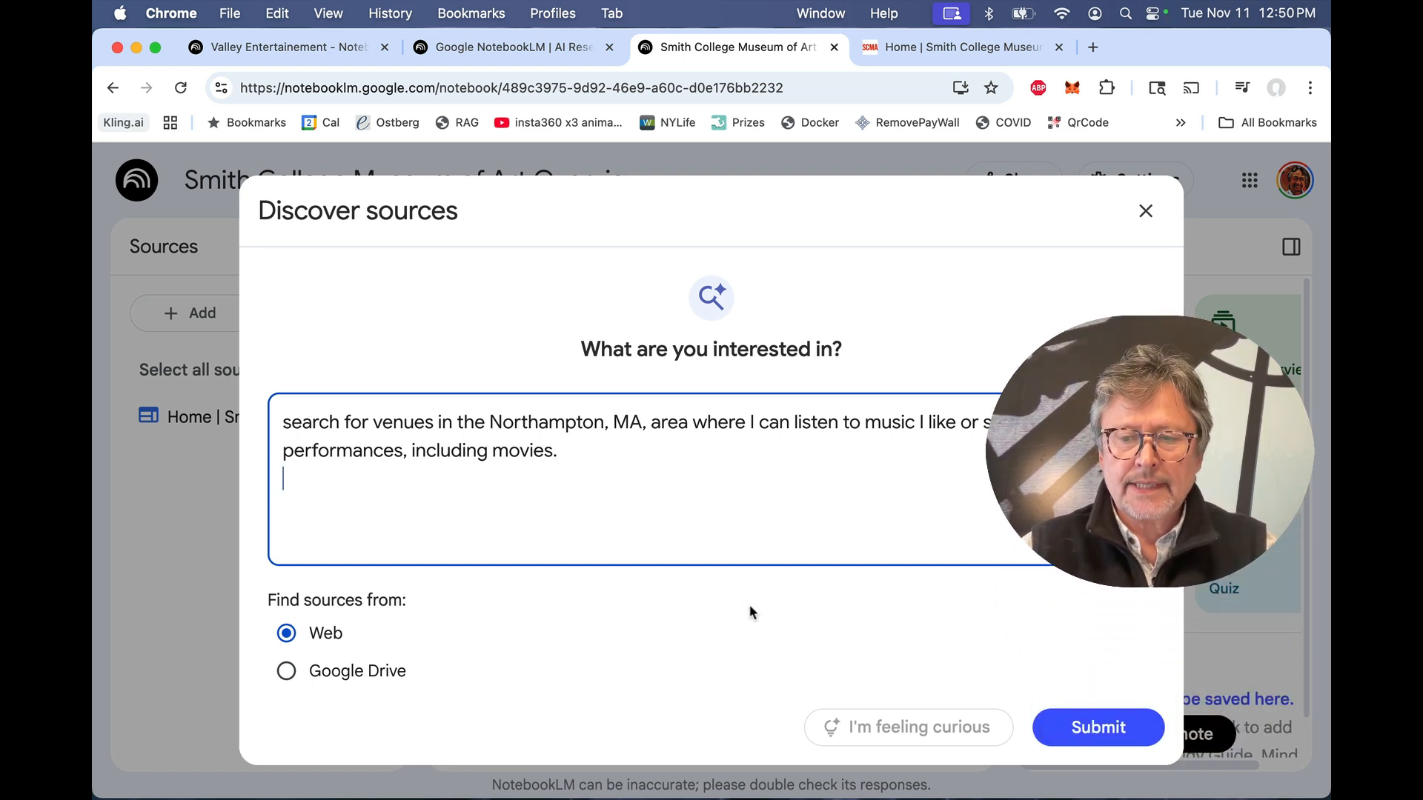
{"action": "left_click", "coordinate": [1096, 727]}
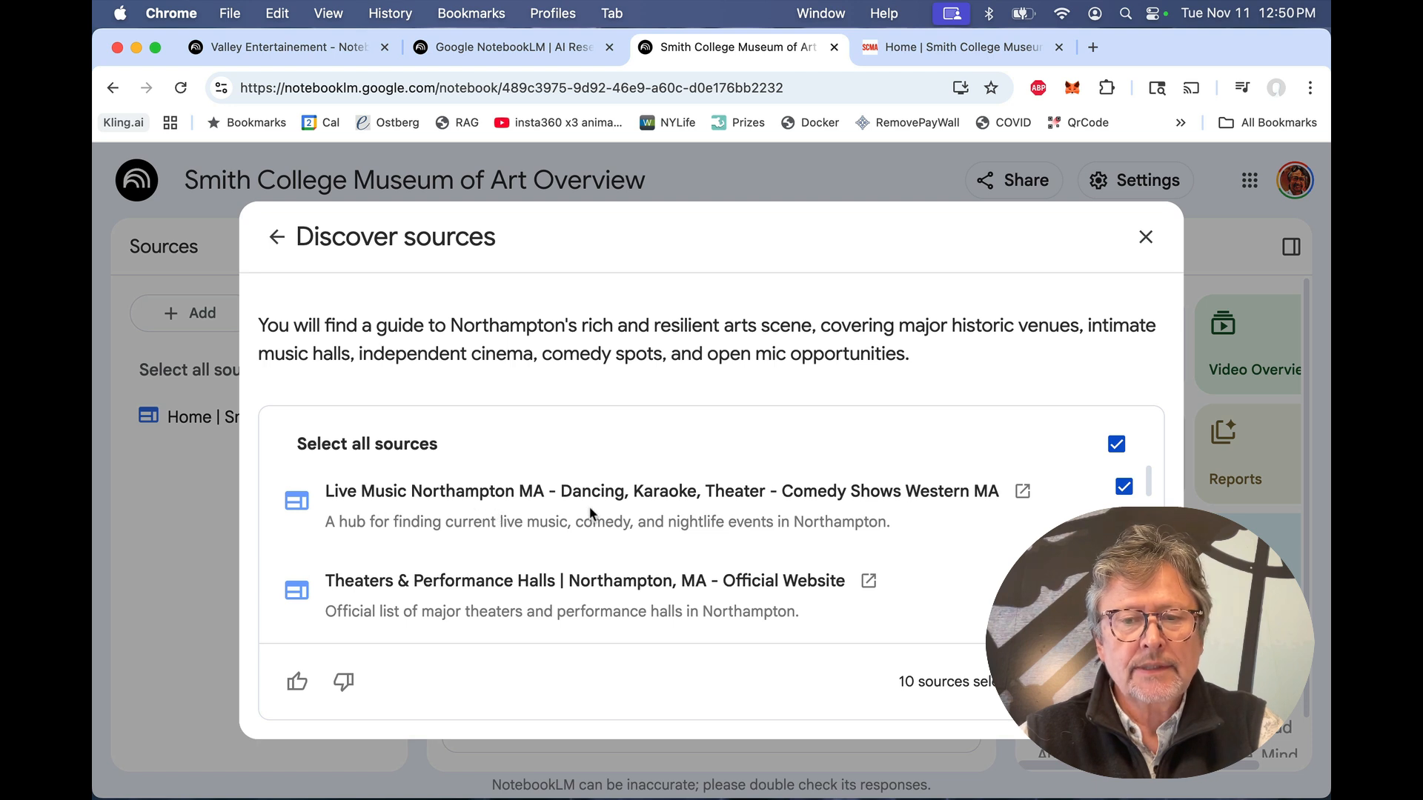
Step: Review the suggested Northampton venue sources and import all of them into the notebook
{"action": "scroll", "coordinate": [591, 513], "scroll_direction": "down", "scroll_amount": 2}
{"action": "scroll", "coordinate": [590, 513], "scroll_direction": "up", "scroll_amount": 2}
{"action": "scroll", "coordinate": [591, 513], "scroll_direction": "down", "scroll_amount": 2}
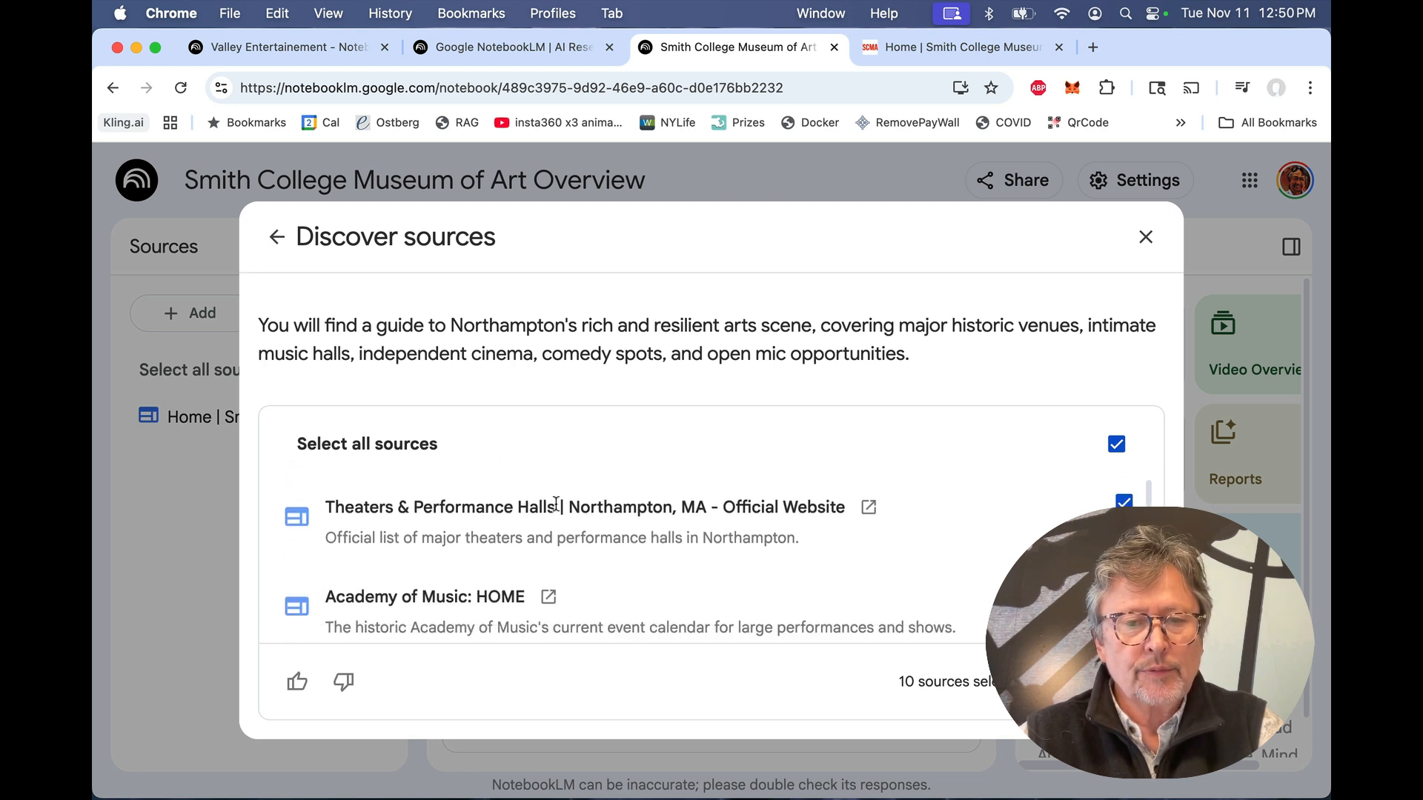
{"action": "scroll", "coordinate": [752, 510], "scroll_direction": "down", "scroll_amount": 6}
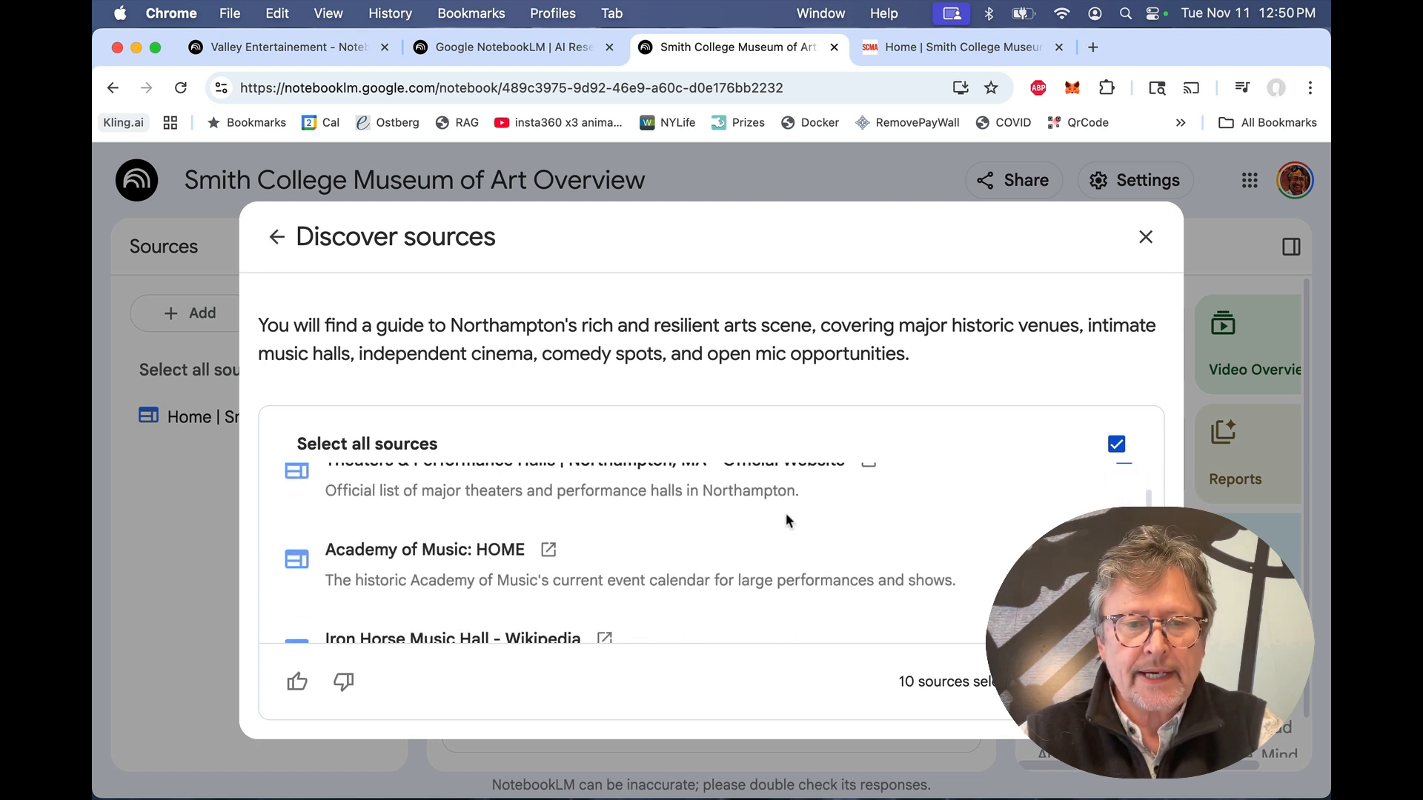
{"action": "scroll", "coordinate": [786, 514], "scroll_direction": "down", "scroll_amount": 4}
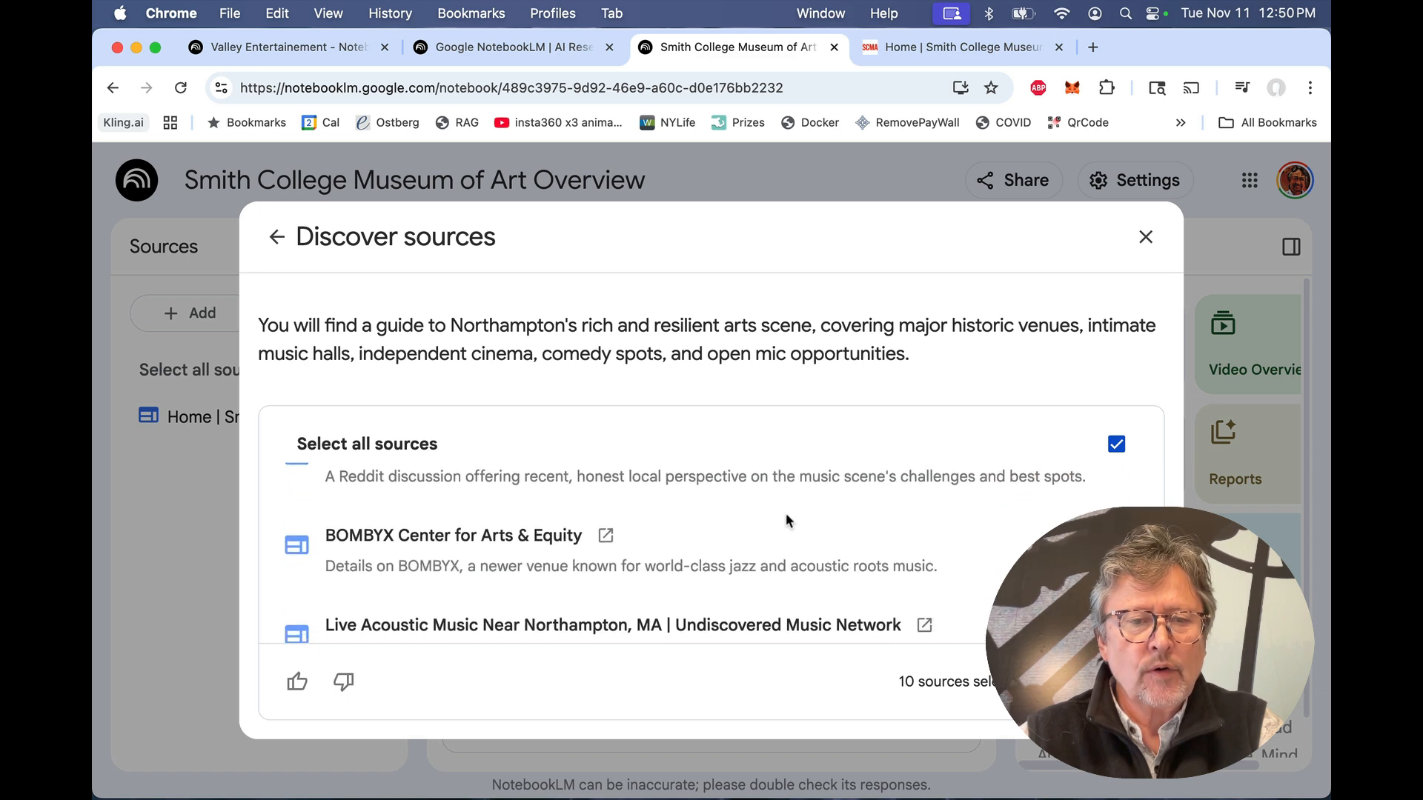
{"action": "scroll", "coordinate": [785, 514], "scroll_direction": "up", "scroll_amount": 1}
{"action": "scroll", "coordinate": [787, 516], "scroll_direction": "down", "scroll_amount": 3}
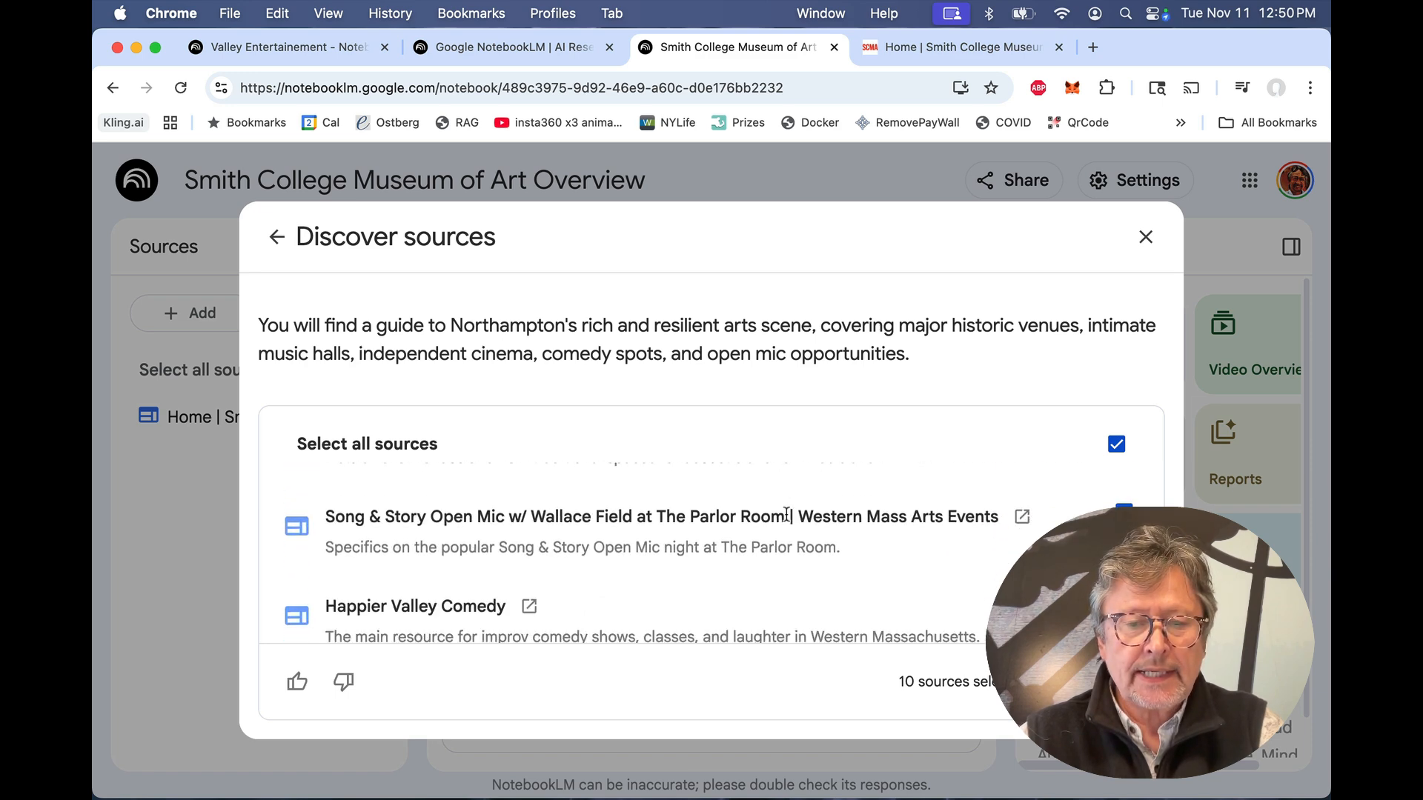
{"action": "left_click", "coordinate": [1099, 682]}
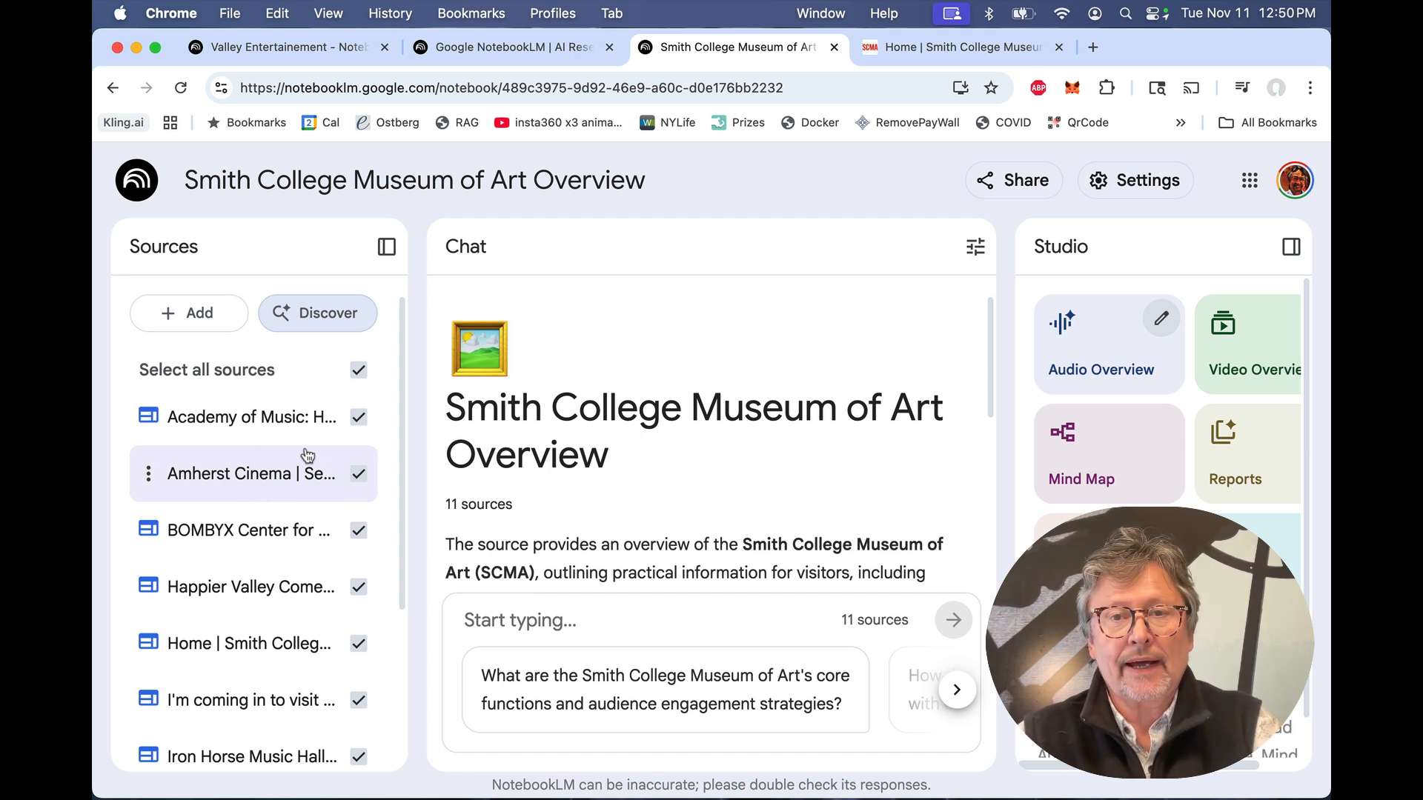
Step: Switch to the Tickets folder in Finder and combine all of its ticket files into a single PDF
{"action": "key", "text": "ctrl+Right"}
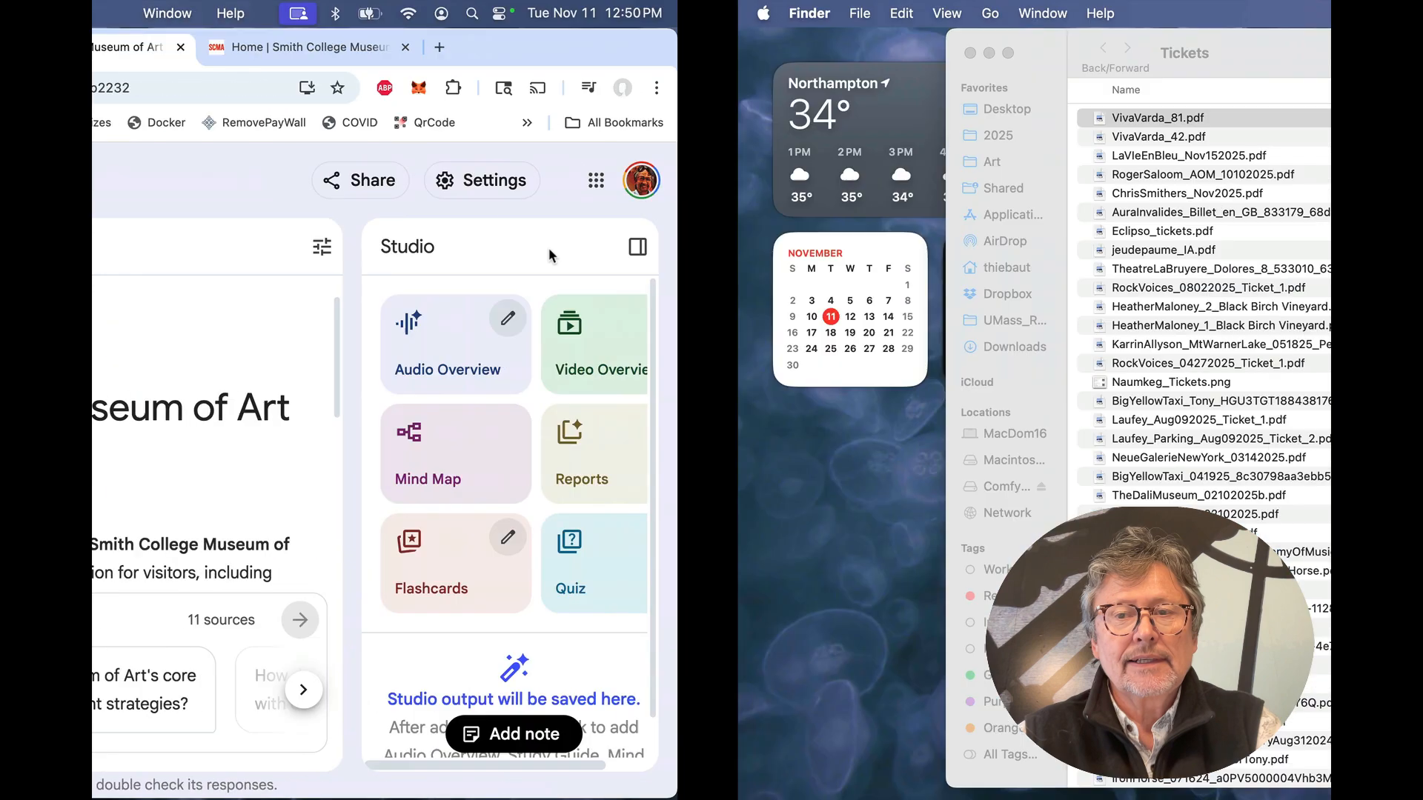
{"action": "left_click_drag", "start_coordinate": [672, 58], "coordinate": [640, 56]}
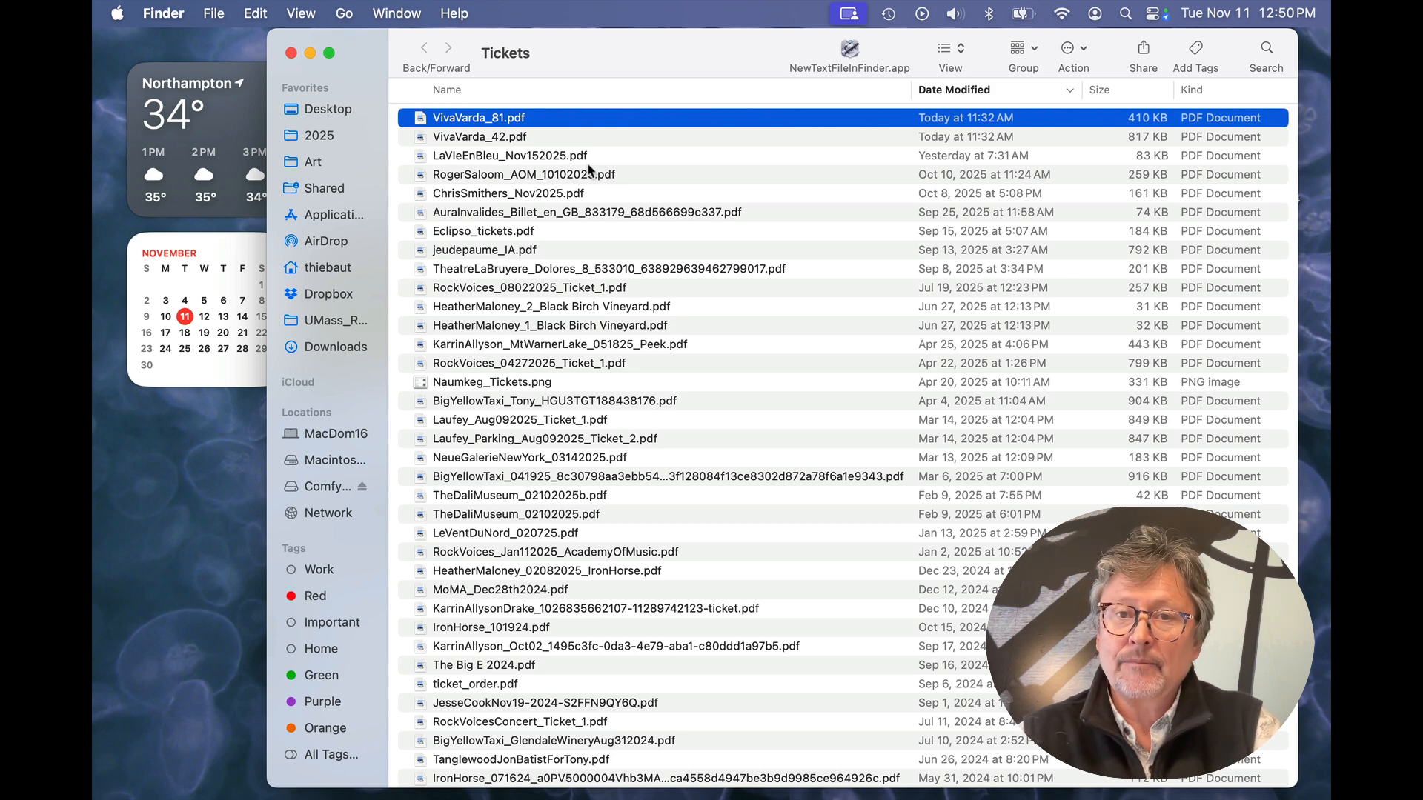
{"action": "scroll", "coordinate": [589, 170], "scroll_direction": "down", "scroll_amount": 20}
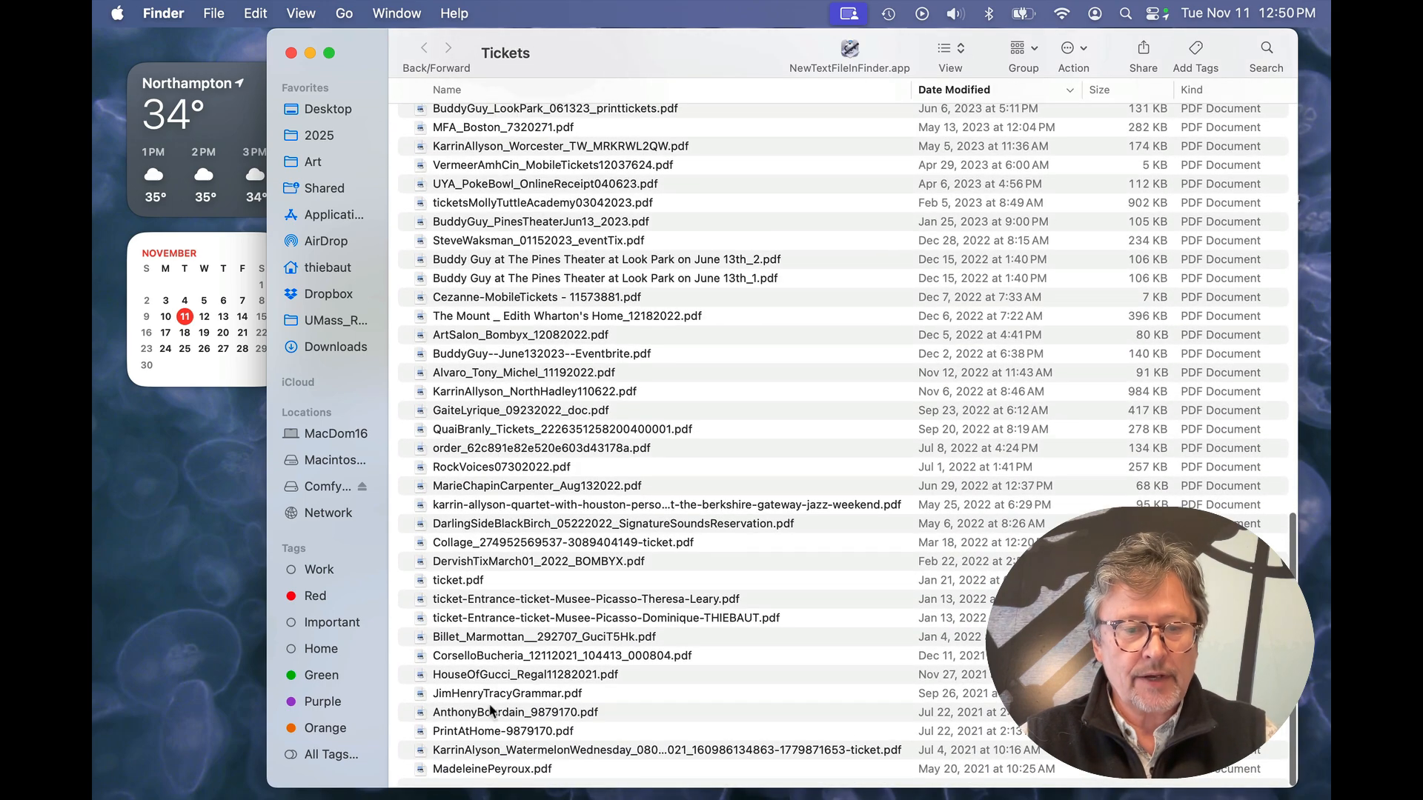
{"action": "key", "text": "super+a"}
{"action": "scroll", "coordinate": [486, 776], "scroll_direction": "up", "scroll_amount": 15}
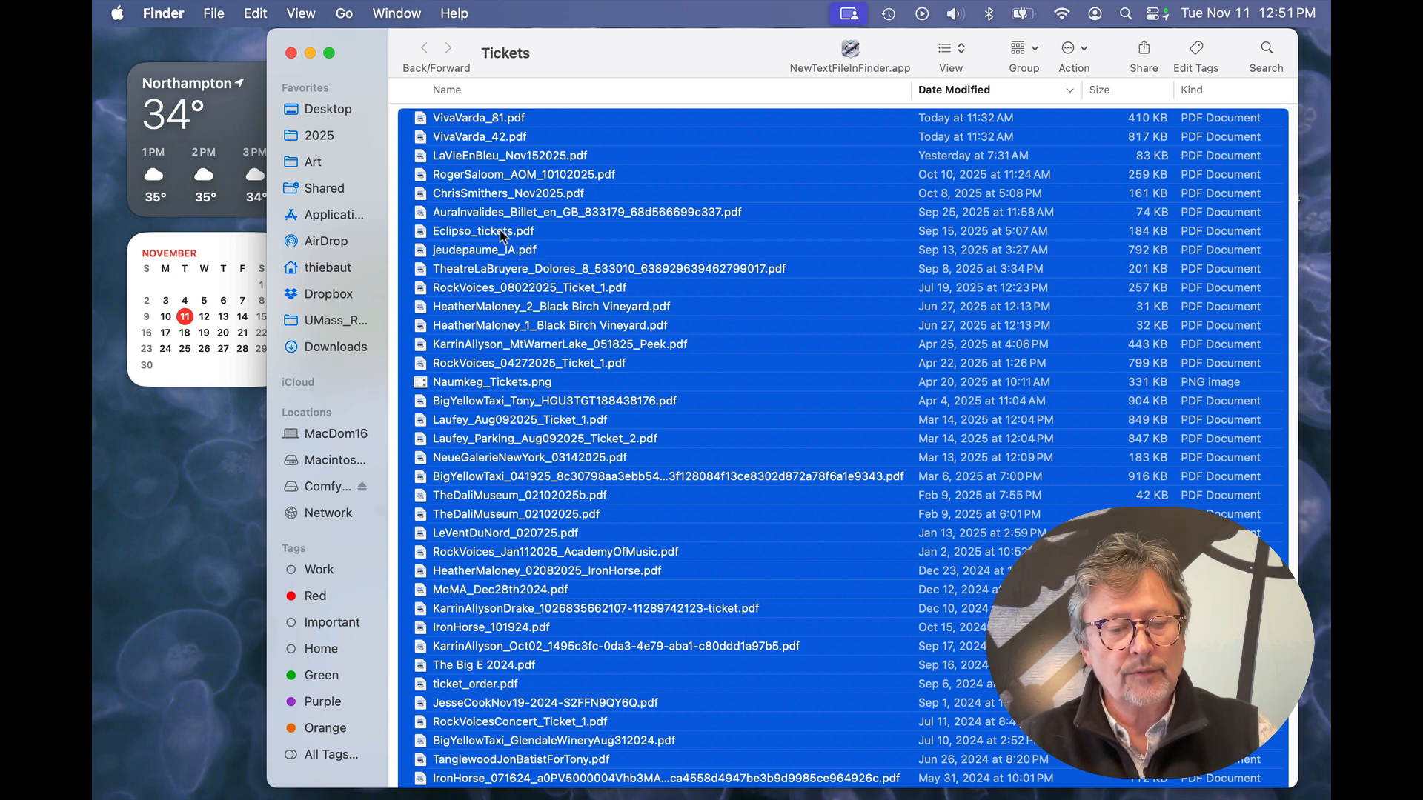
{"action": "right_click", "coordinate": [541, 177]}
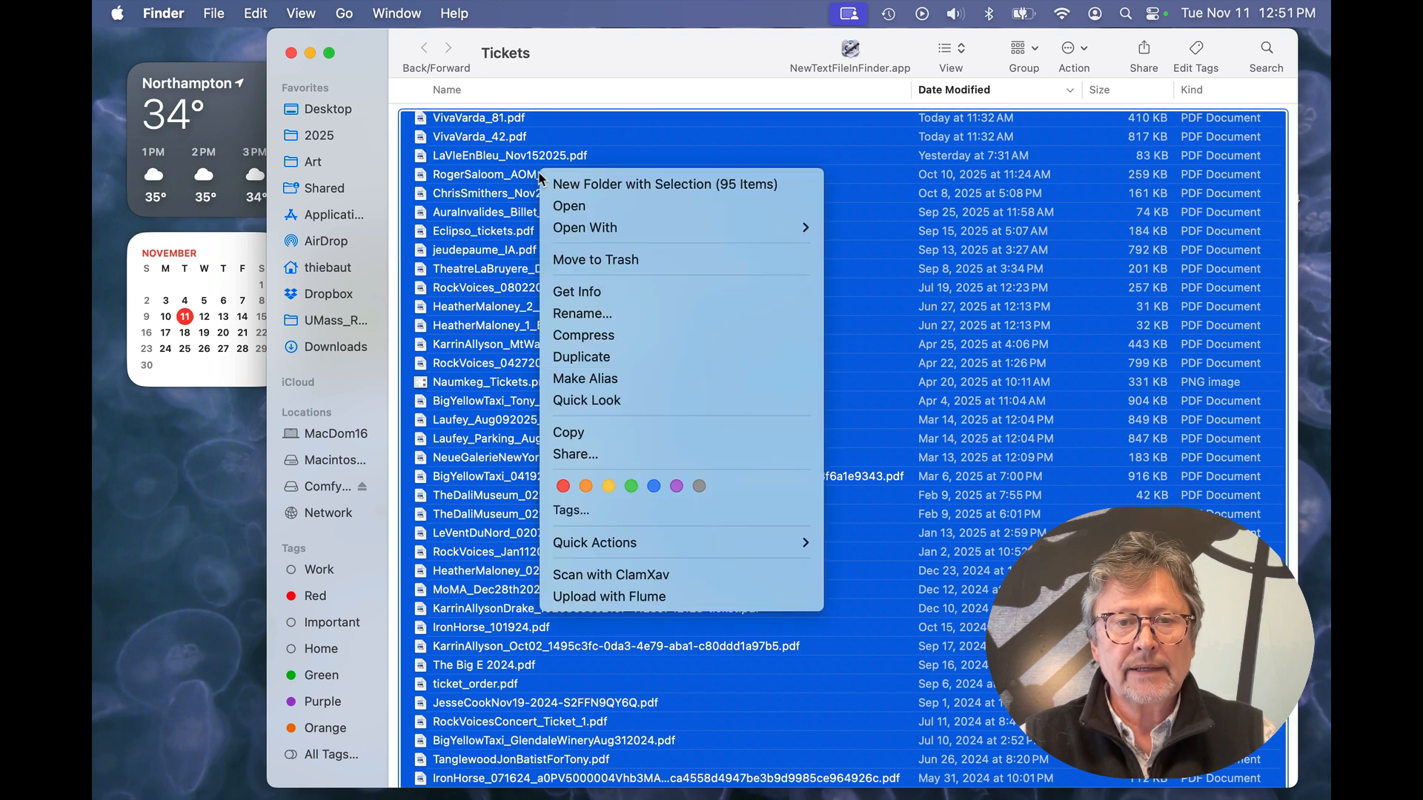
{"action": "mouse_move", "coordinate": [717, 541]}
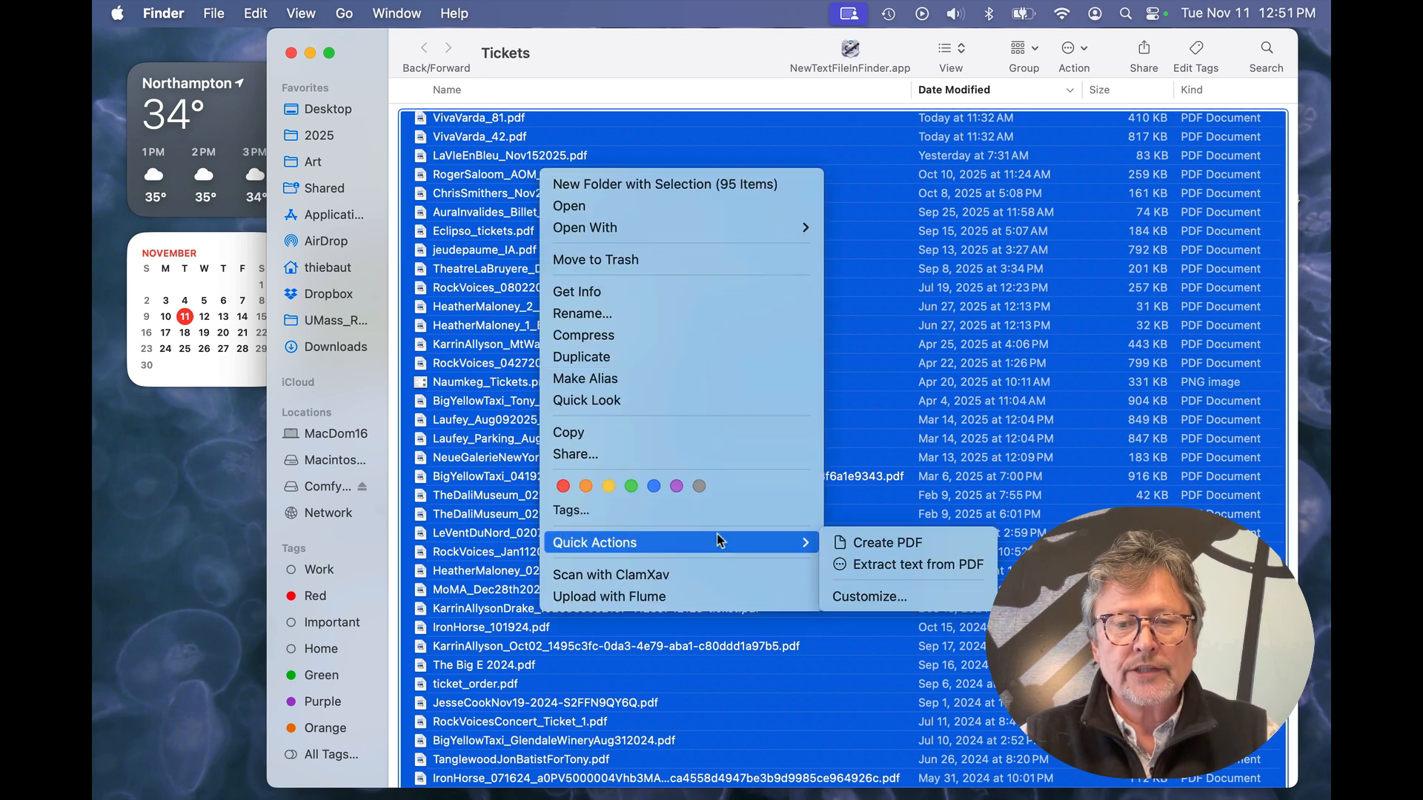
{"action": "left_click", "coordinate": [868, 541]}
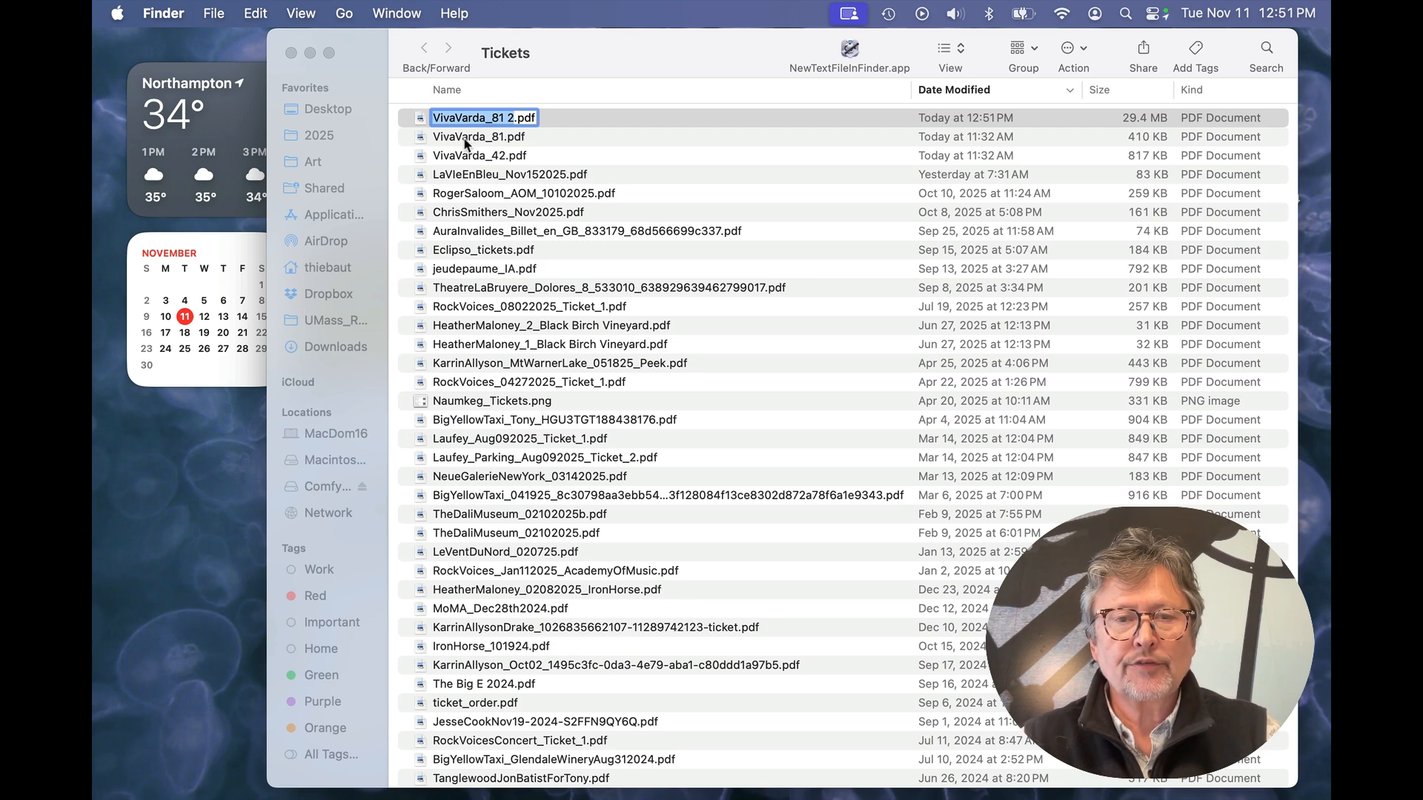
Step: Rename the new combined PDF in the Tickets folder as MyTickets.pdf
{"action": "left_click", "coordinate": [478, 118]}
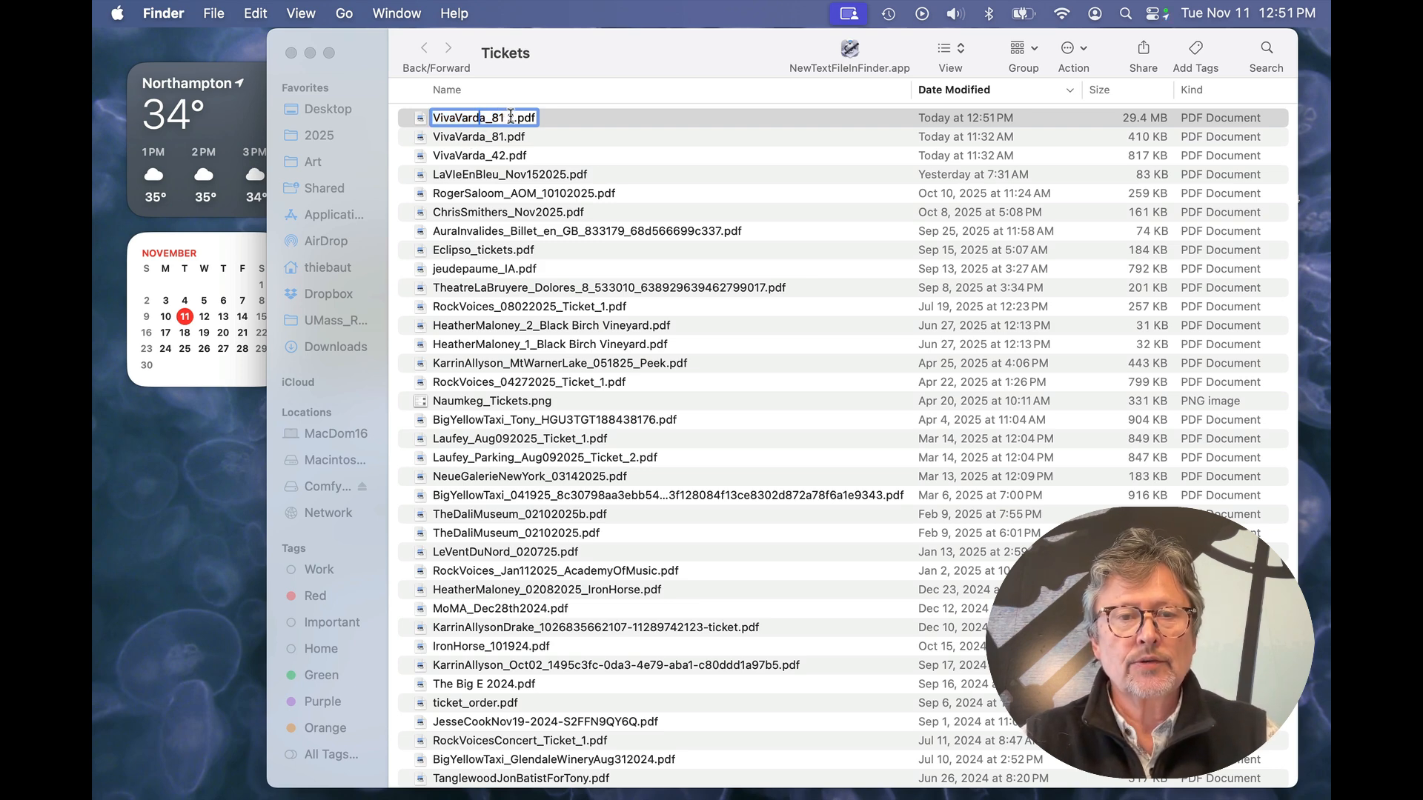
{"action": "left_click_drag", "start_coordinate": [511, 119], "coordinate": [387, 119]}
{"action": "key", "text": "BackSpace"}
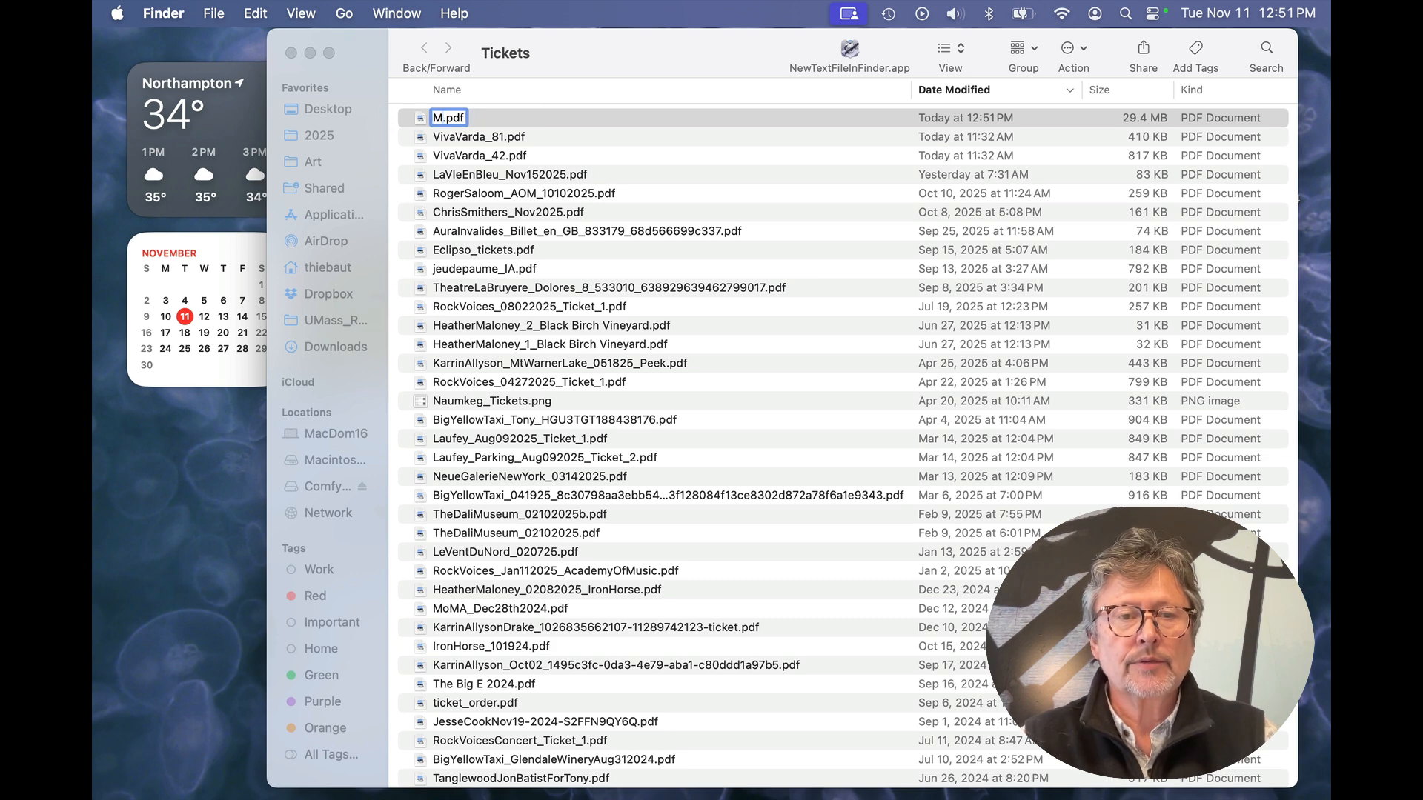
{"action": "type", "text": "MyTickets"}
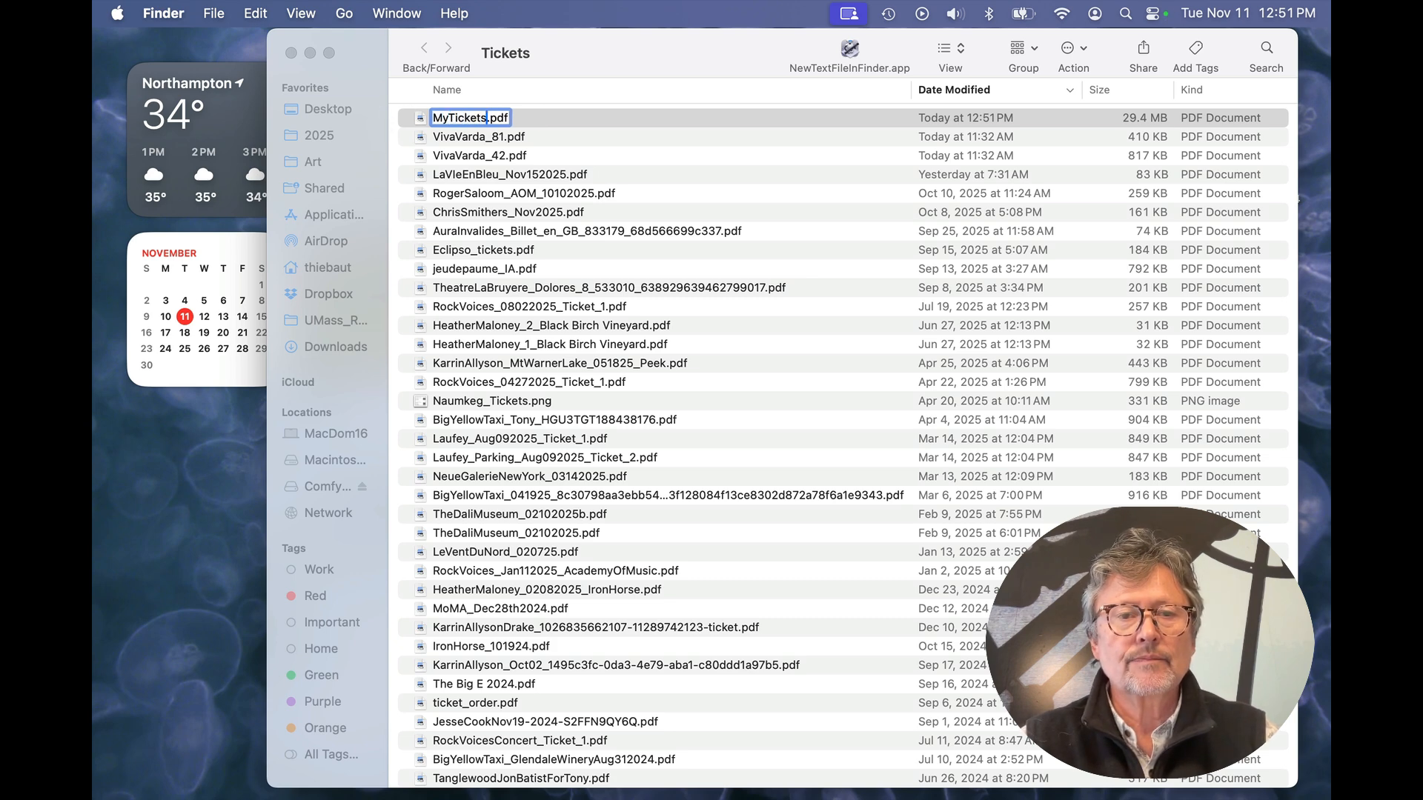
{"action": "key", "text": "Return"}
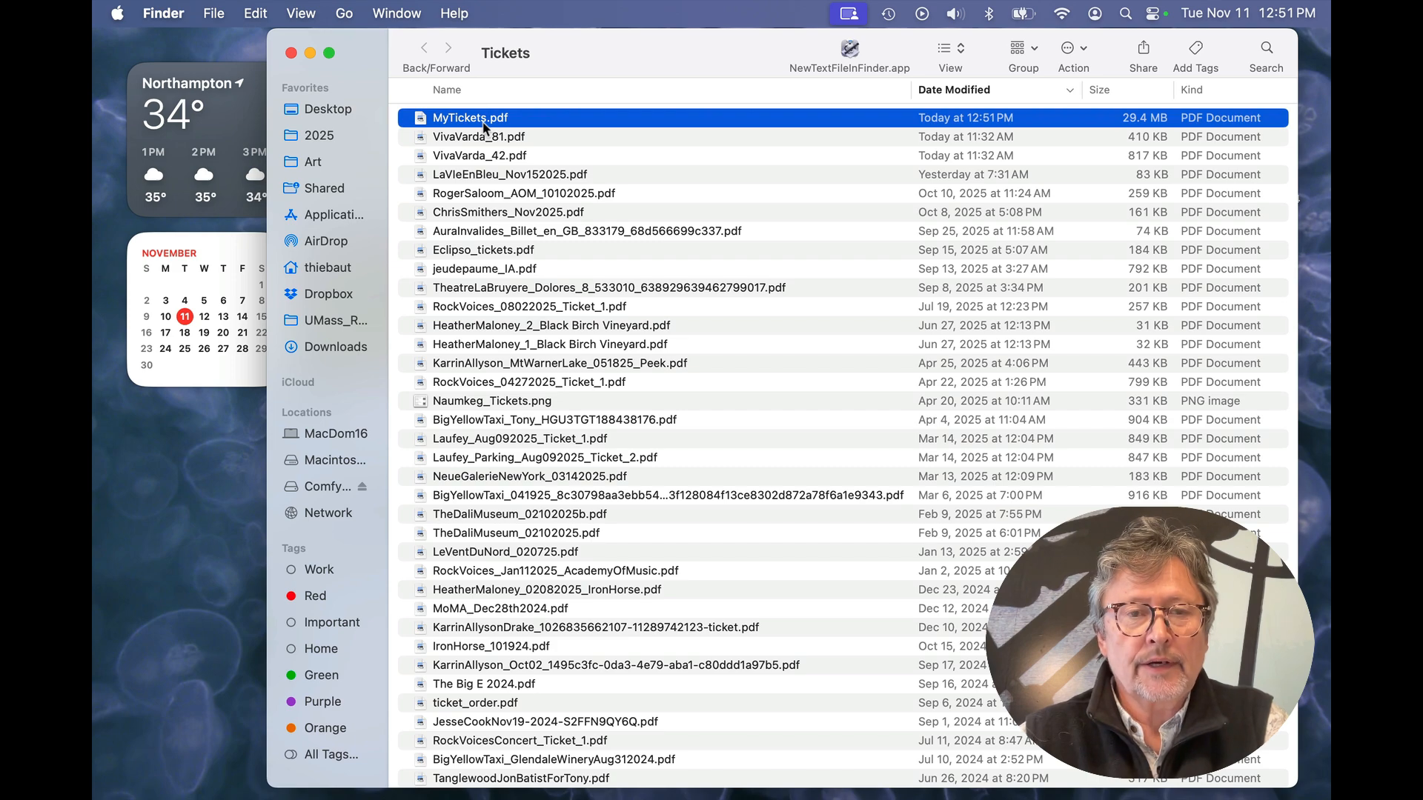
Step: Switch back to the NotebookLM notebook, upload MyTickets.pdf from the Tickets folder as a source, and check the source list for it
{"action": "key", "text": "ctrl+Left"}
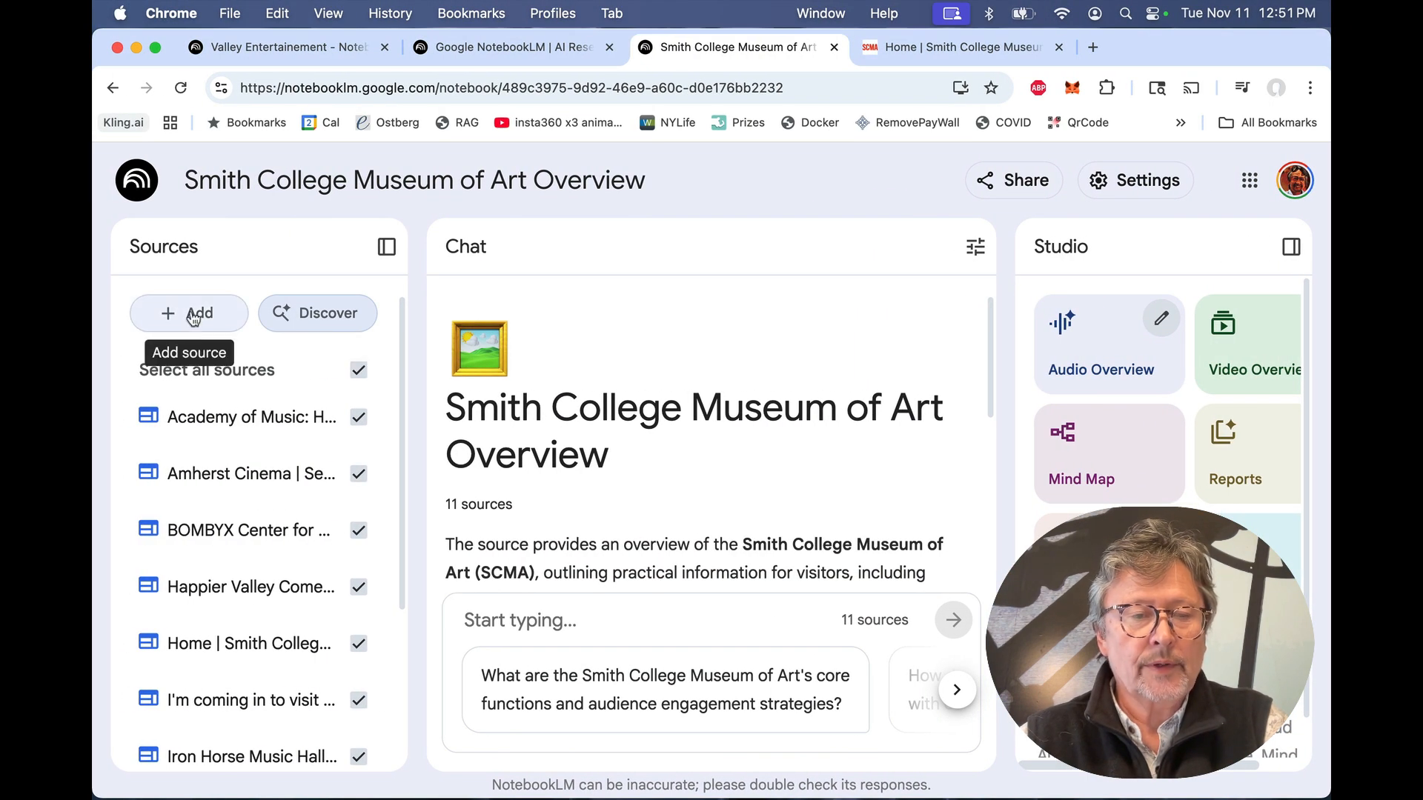
{"action": "left_click", "coordinate": [193, 315]}
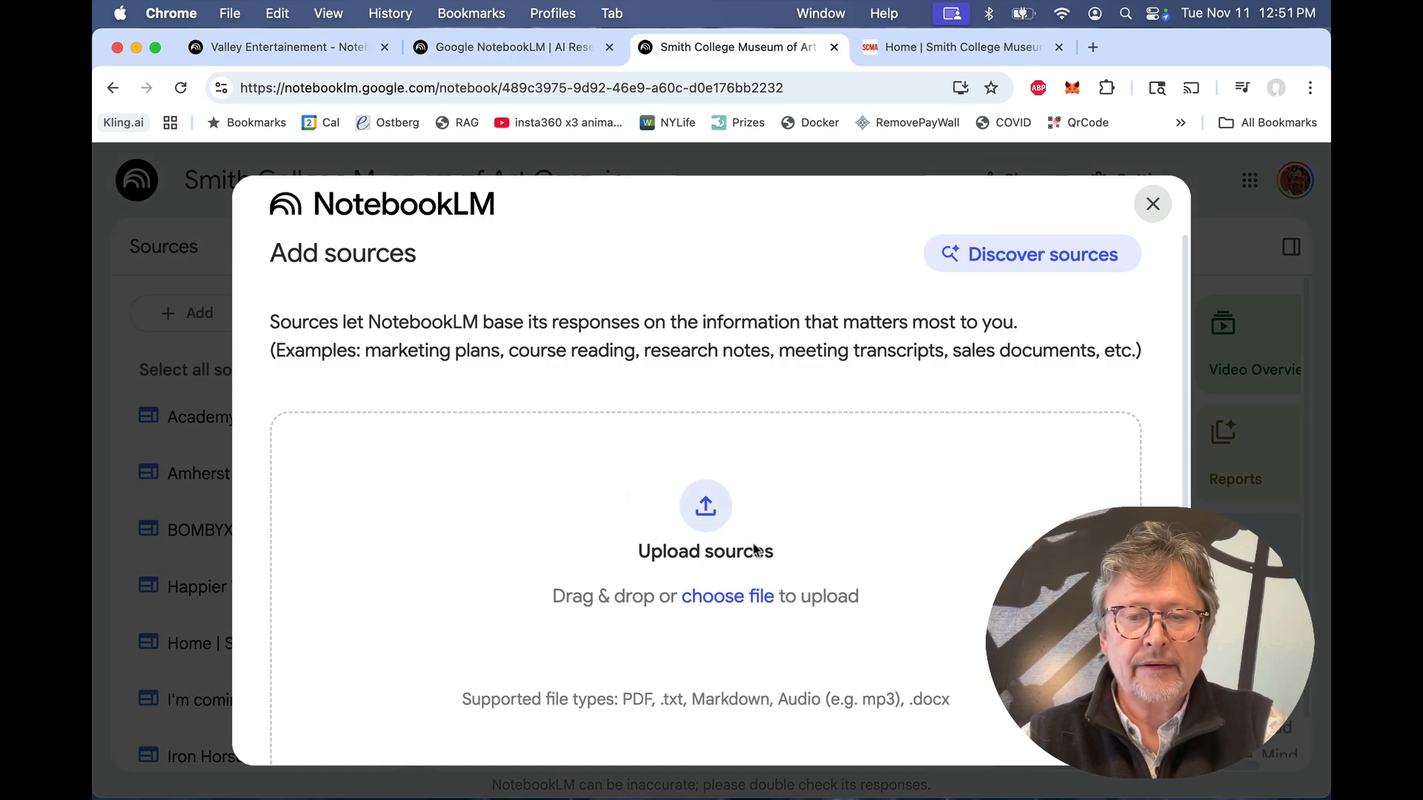
{"action": "key", "text": "ctrl+Right"}
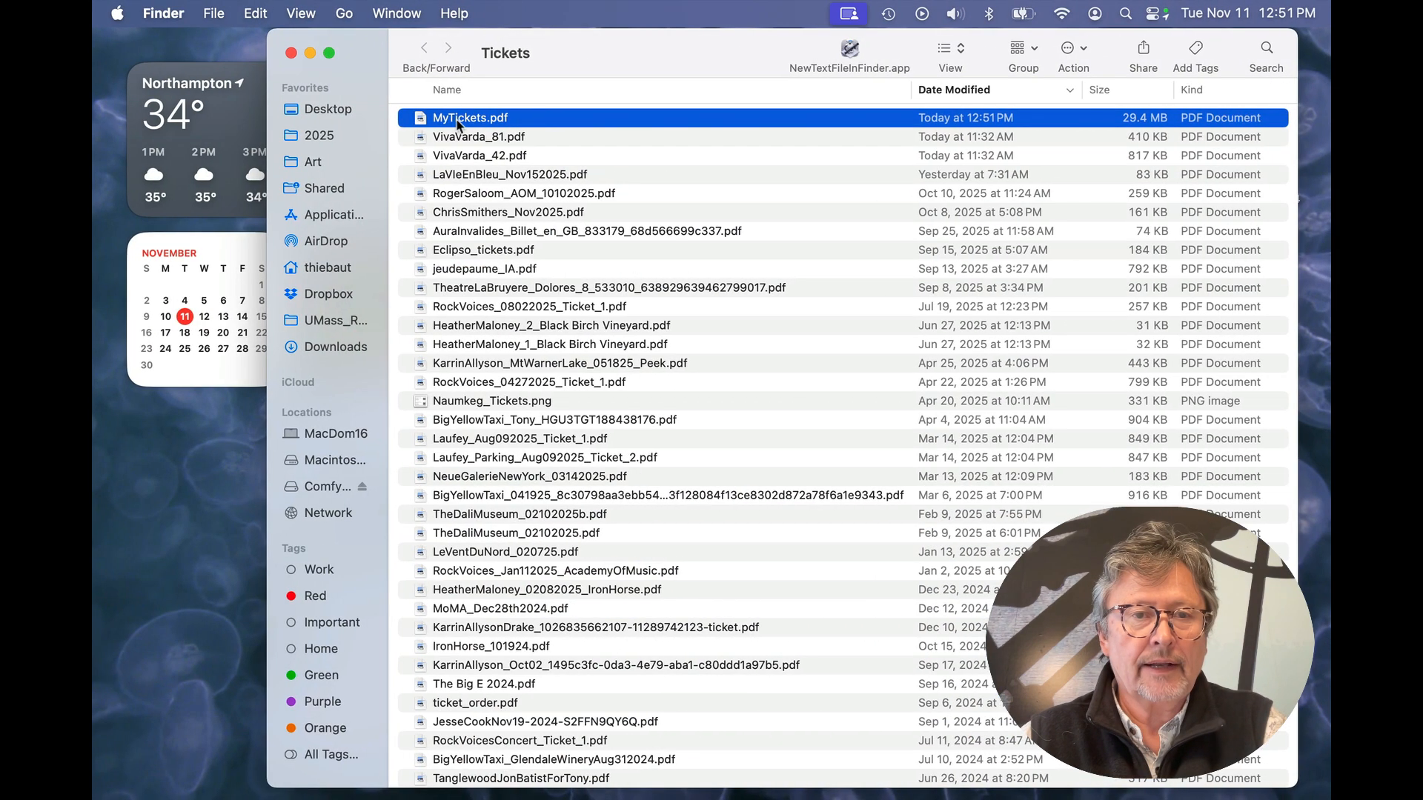
{"action": "left_click_drag", "start_coordinate": [457, 122], "coordinate": [708, 552]}
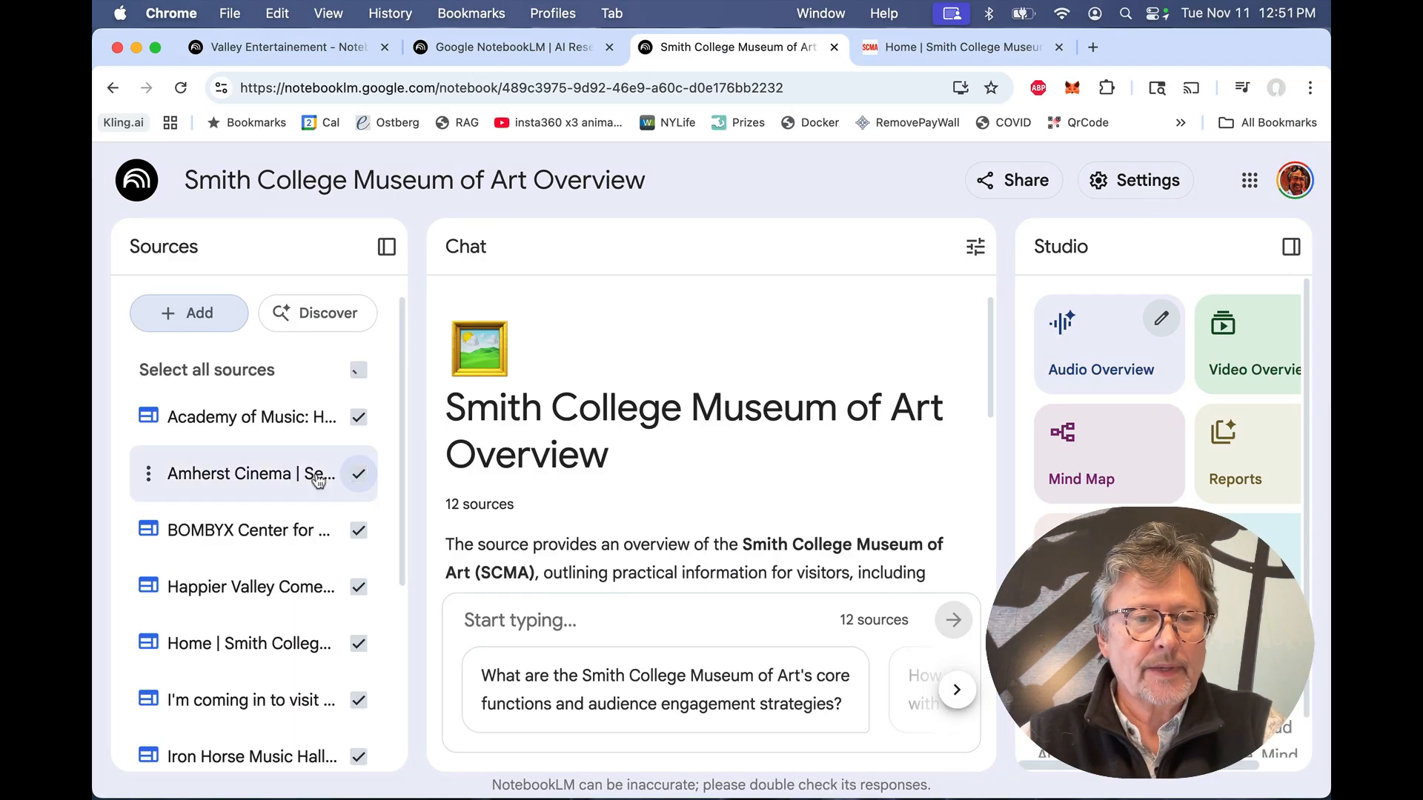
{"action": "scroll", "coordinate": [244, 415], "scroll_direction": "down", "scroll_amount": 3}
{"action": "scroll", "coordinate": [289, 413], "scroll_direction": "down", "scroll_amount": 1}
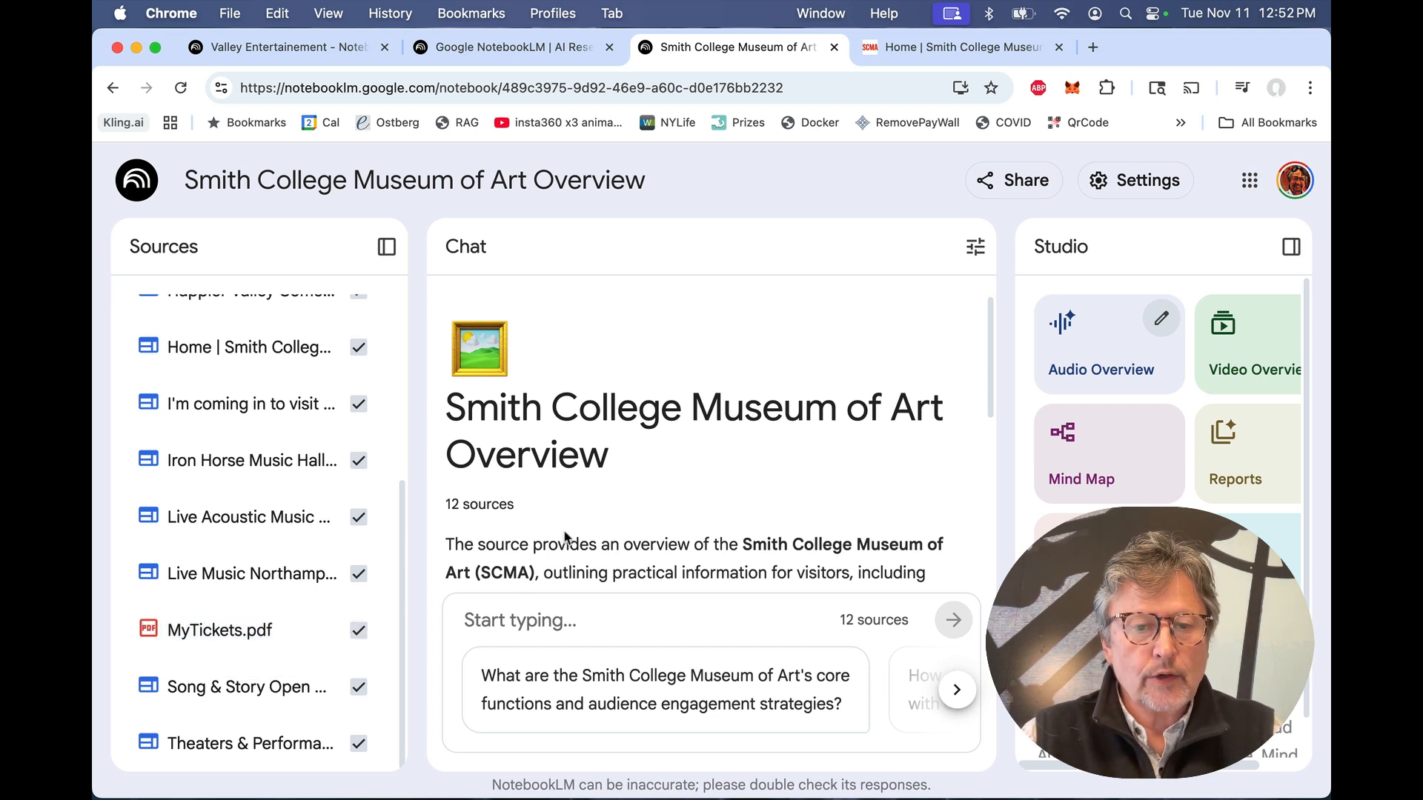
Step: Rename the notebook as "What to see or do in next two weeks"
{"action": "left_click", "coordinate": [506, 616]}
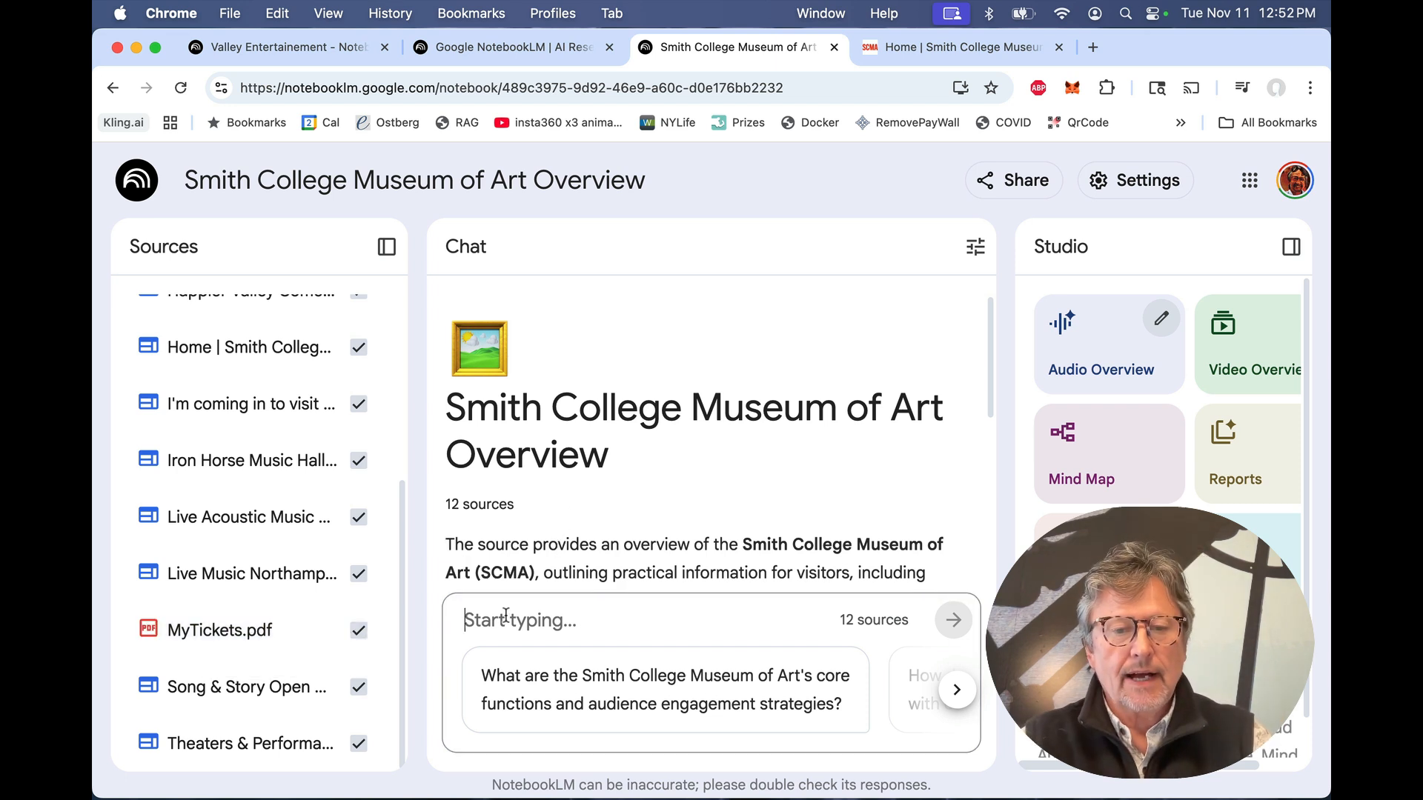
{"action": "left_click", "coordinate": [356, 184]}
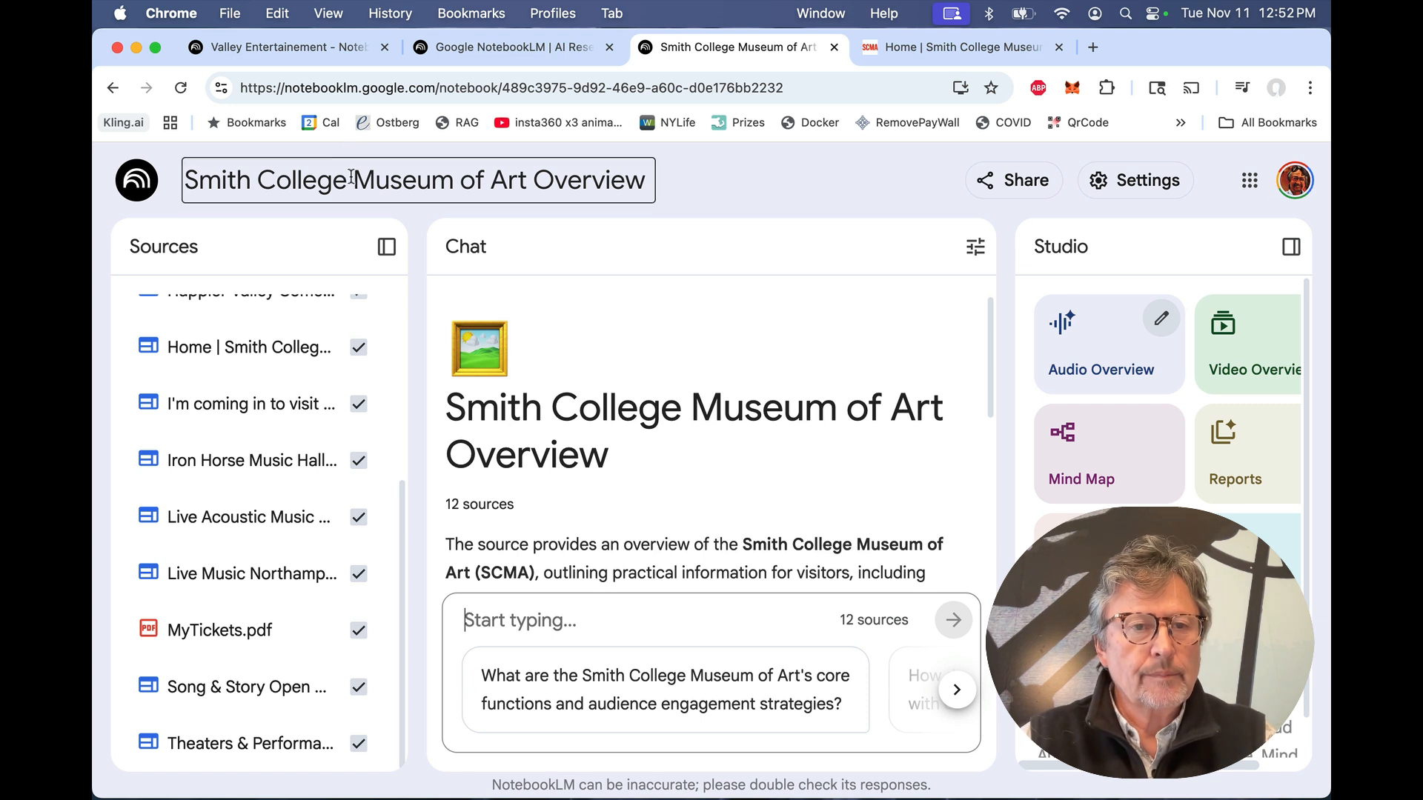
{"action": "key", "text": "super+a"}
{"action": "type", "text": "W"}
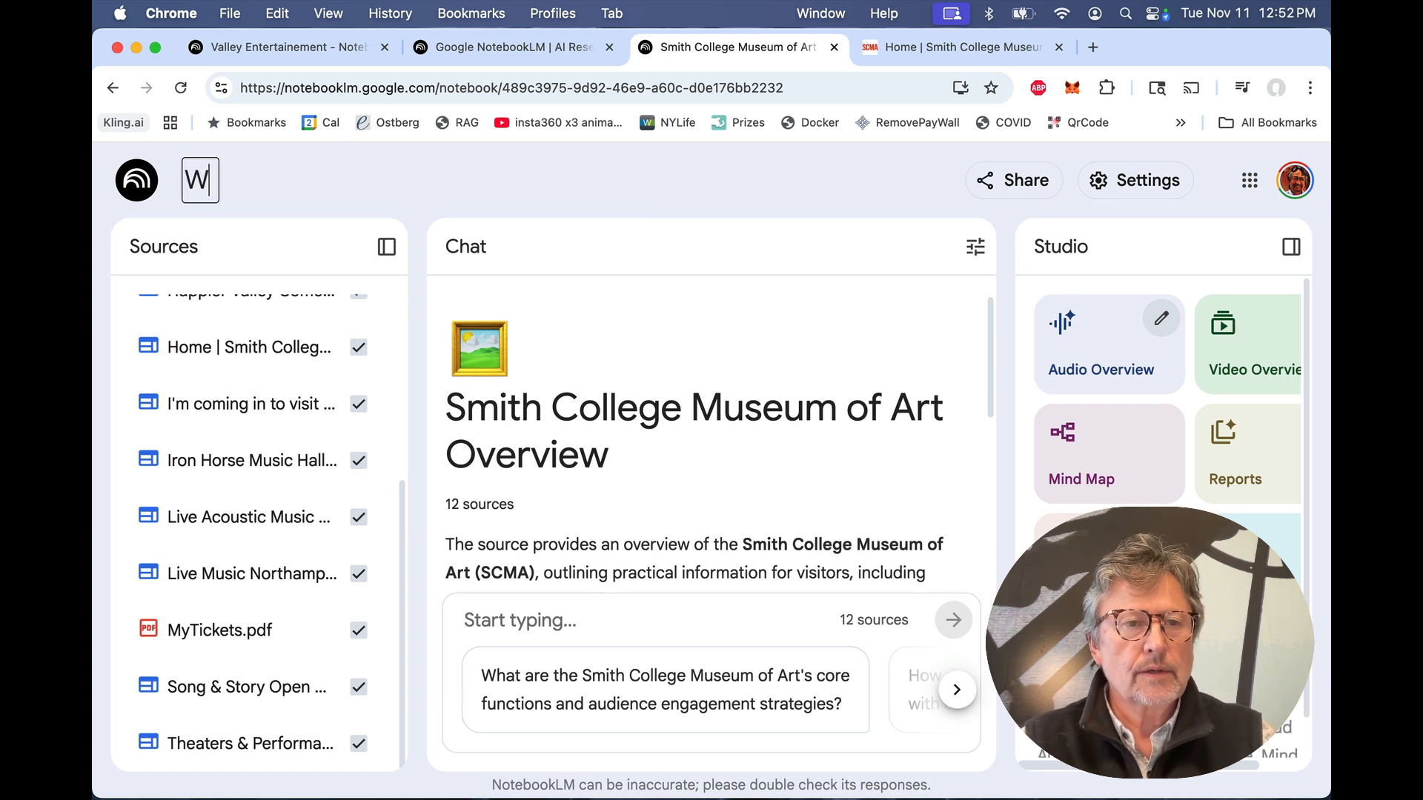
{"action": "type", "text": "hat to see "}
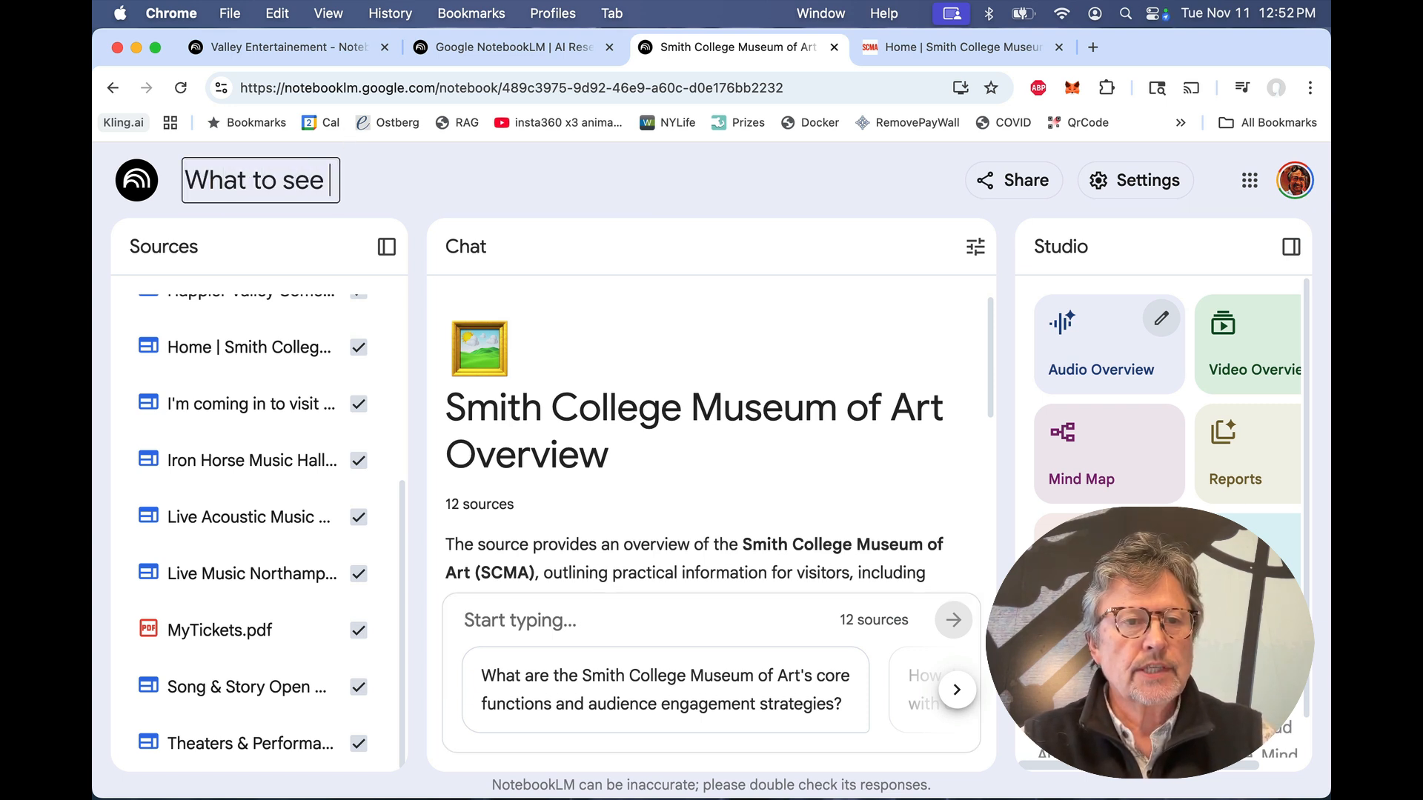
{"action": "type", "text": "or do in ne"}
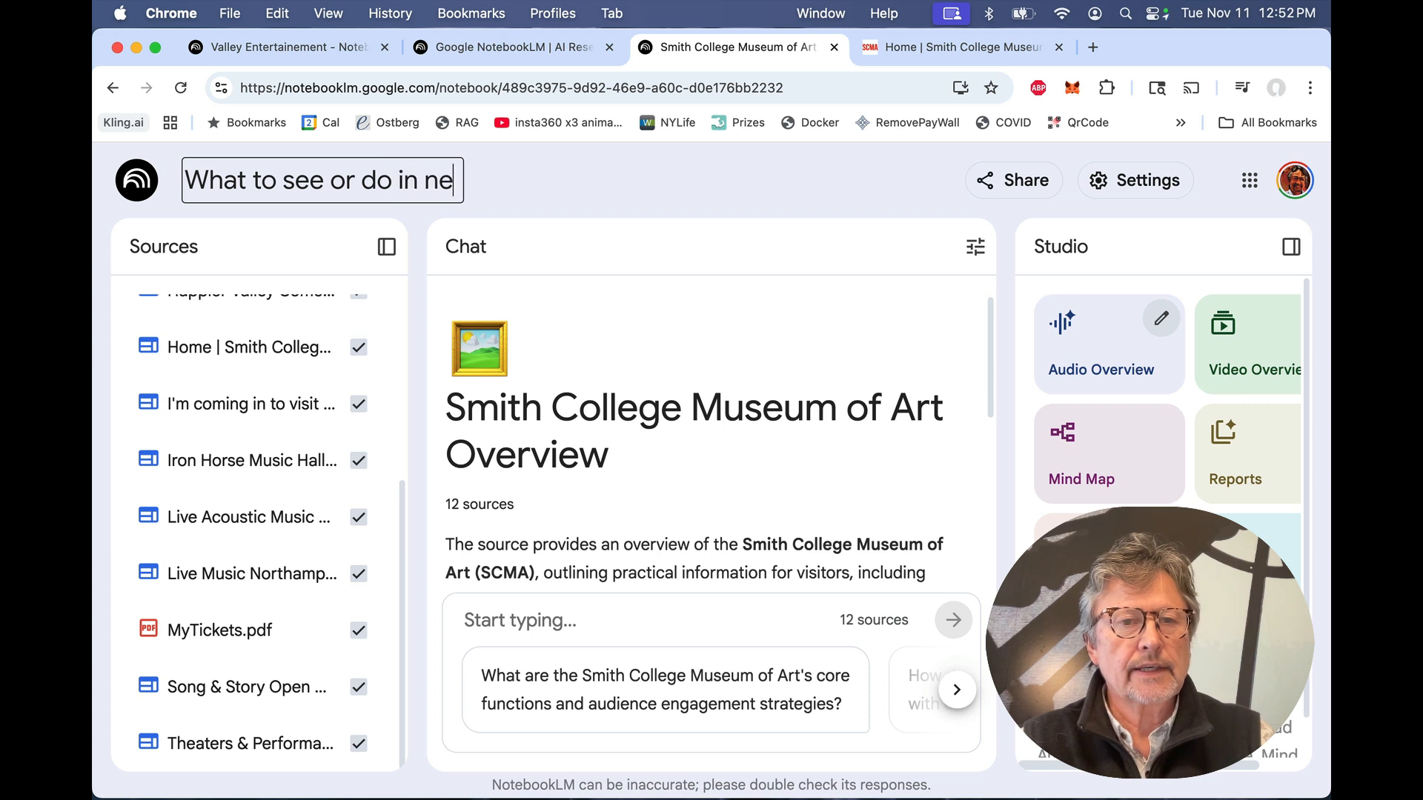
{"action": "type", "text": "xt two weeks"}
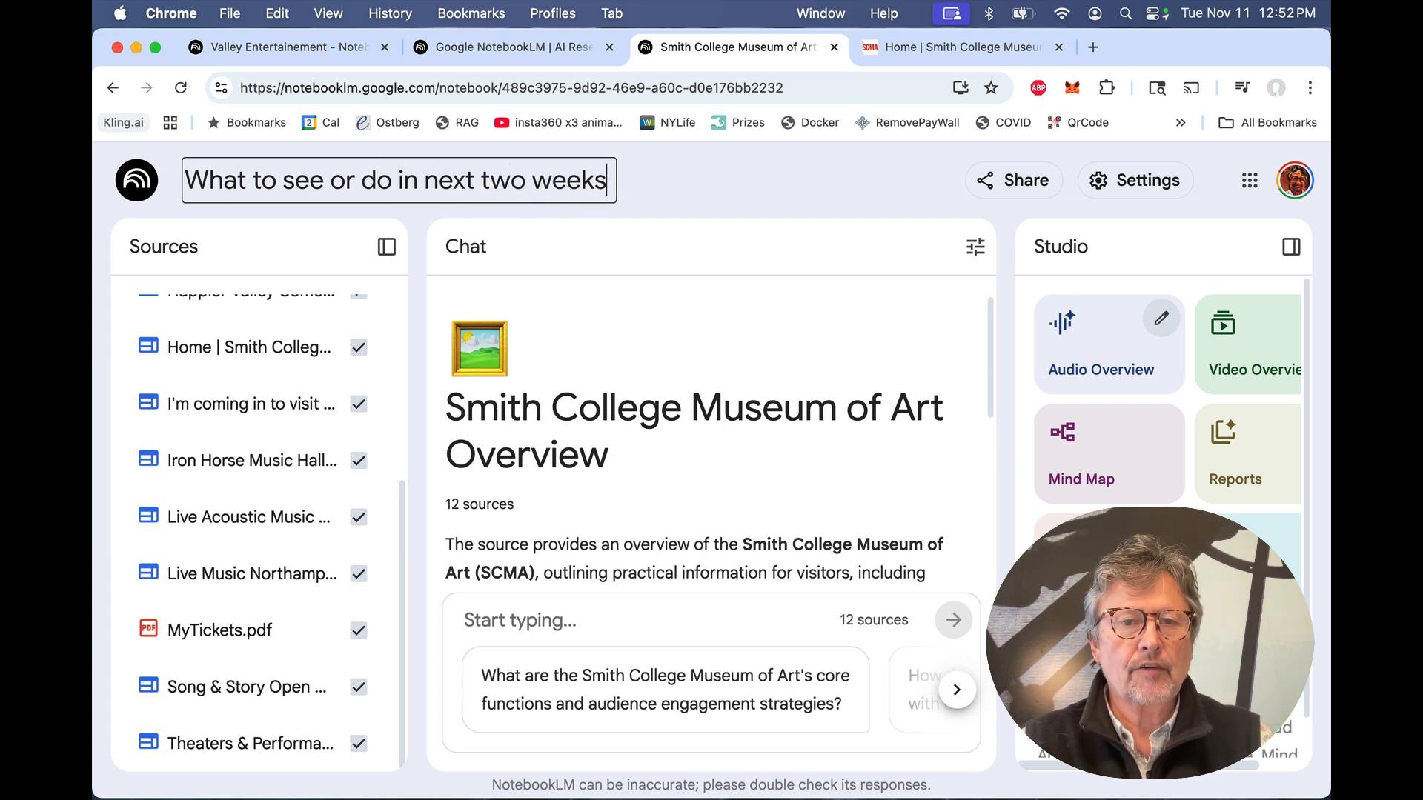
{"action": "key", "text": "Return"}
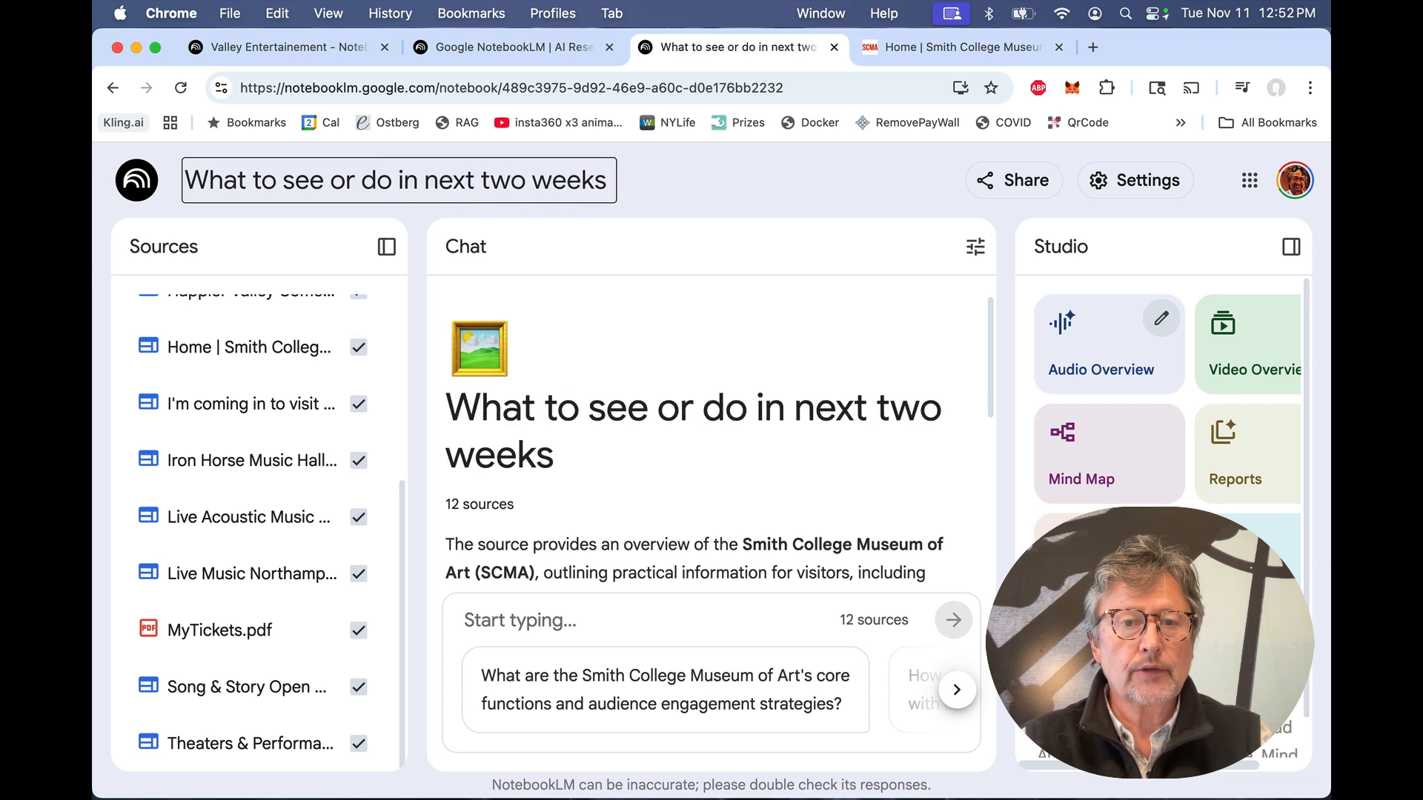
Step: Enter the chat prompt "create a list of performances or exhibits taking place in the Northampton, MA, area in the next two weeks."
{"action": "left_click", "coordinate": [540, 629]}
{"action": "type", "text": "crea"}
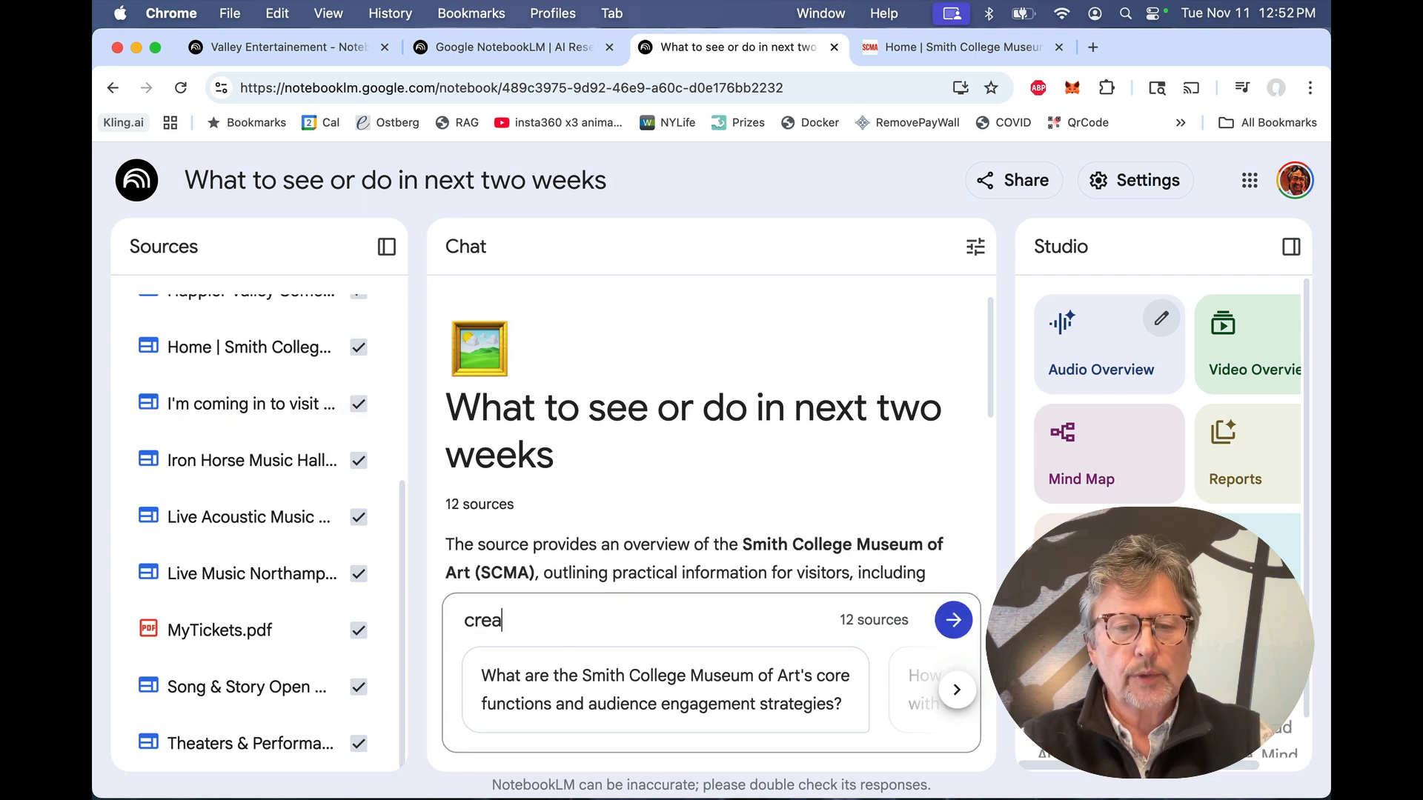
{"action": "type", "text": "te a list of per"}
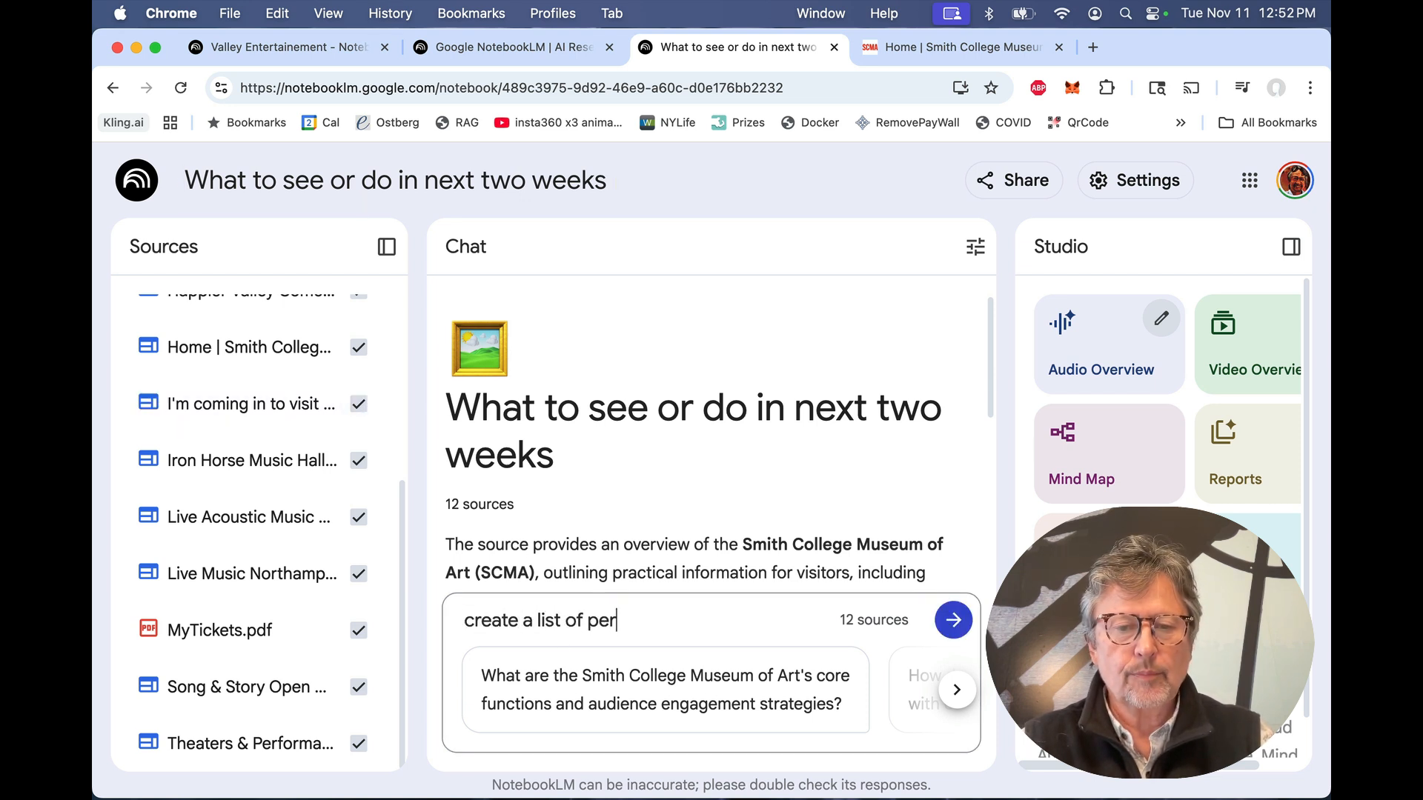
{"action": "type", "text": "formances "}
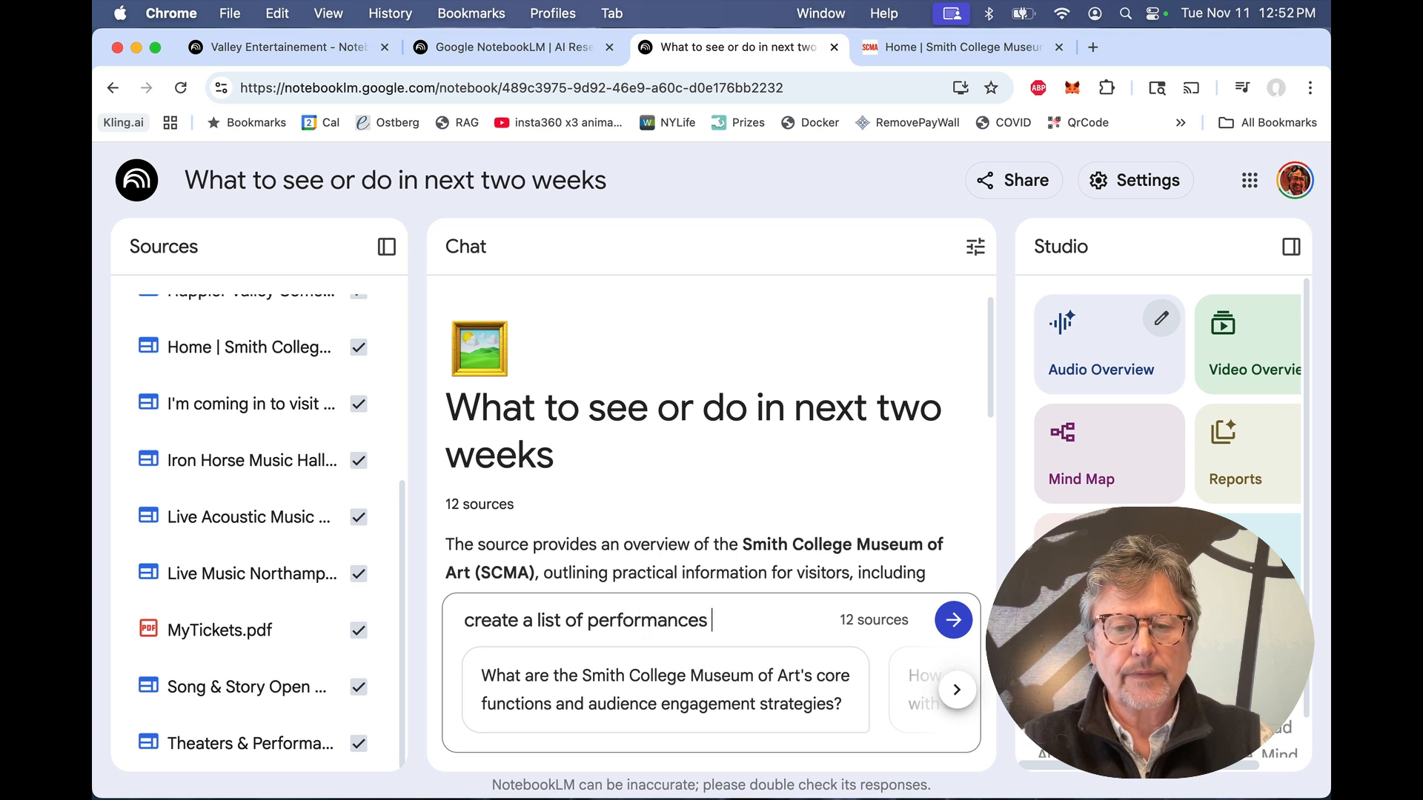
{"action": "type", "text": "or ex"}
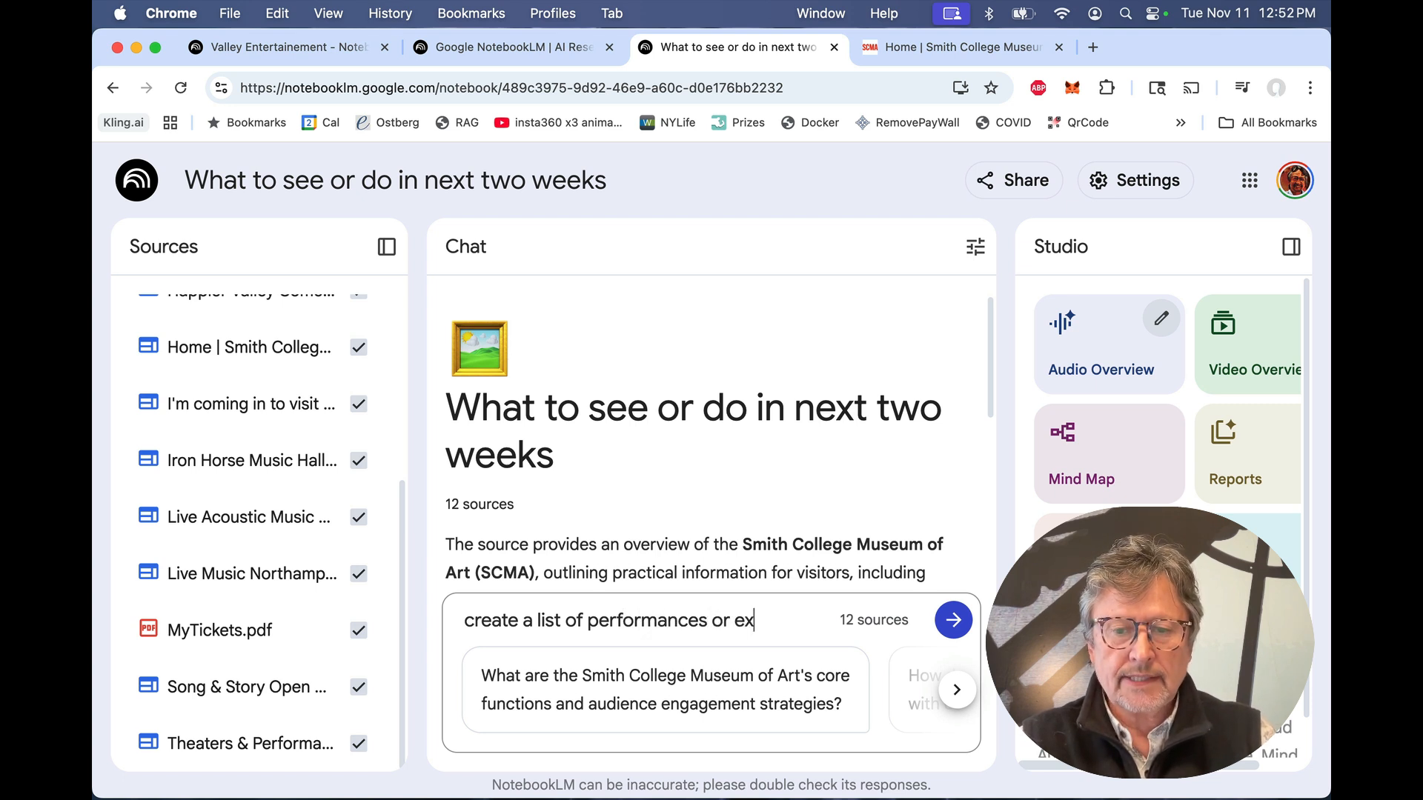
{"action": "type", "text": "hibits tak"}
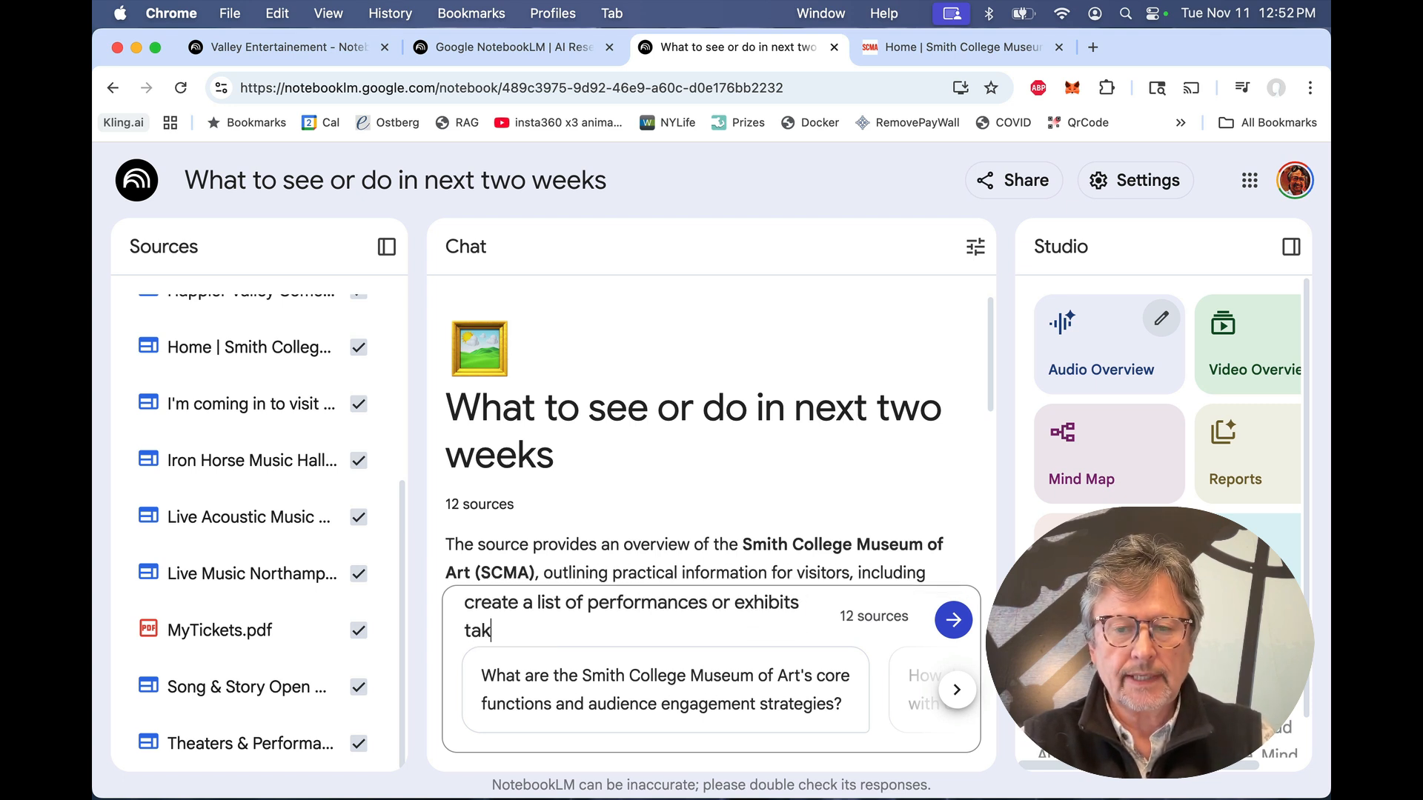
{"action": "type", "text": "eing place"}
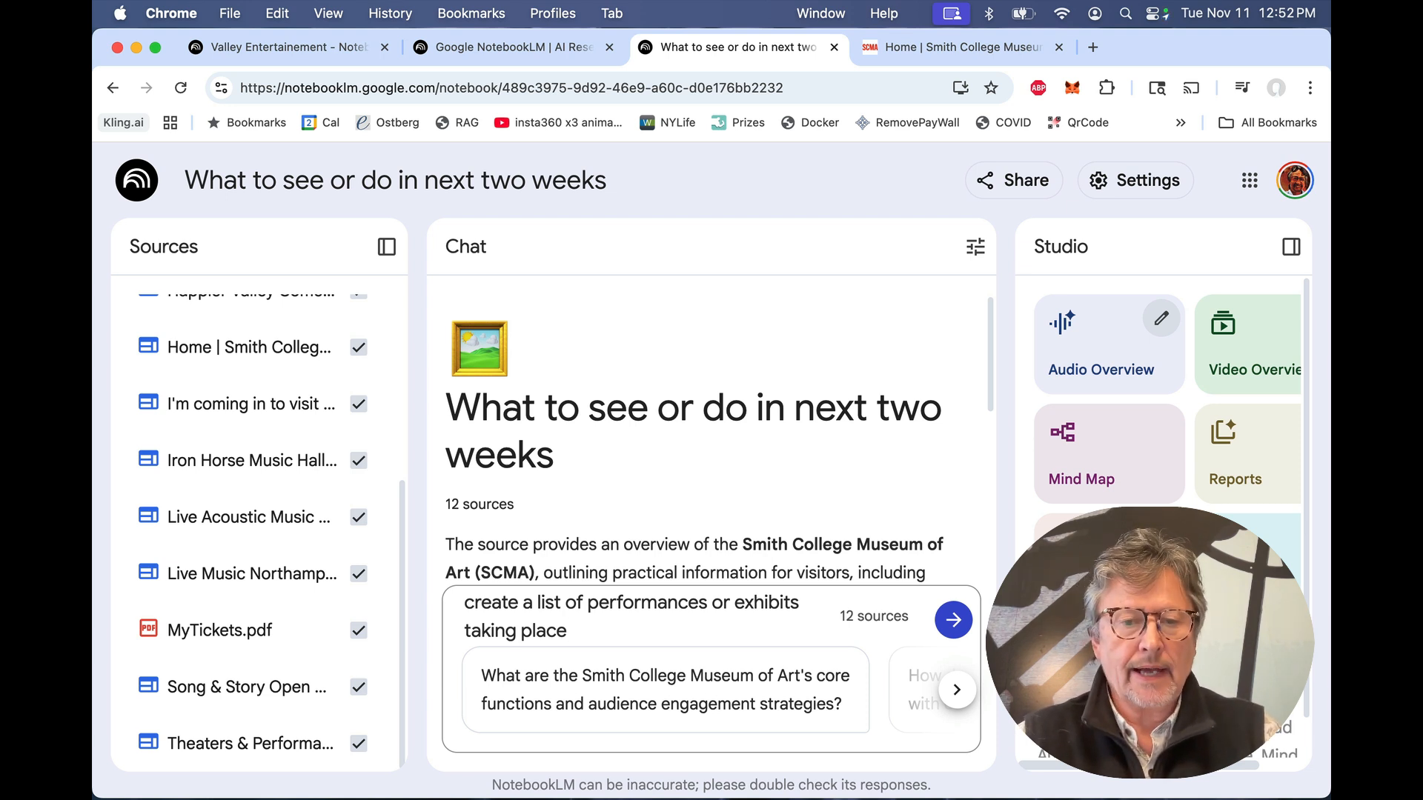
{"action": "type", "text": "in the "}
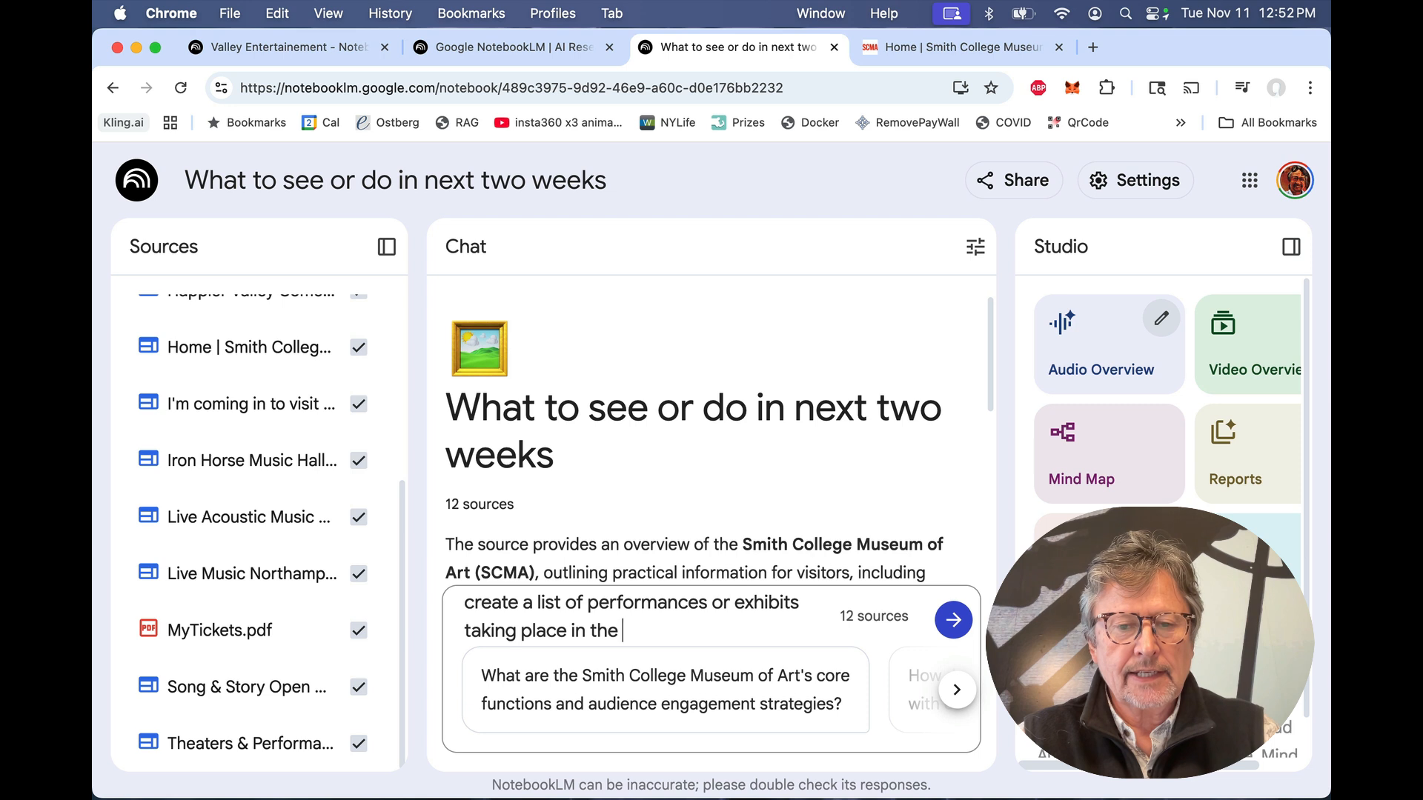
{"action": "type", "text": "Northampton, "}
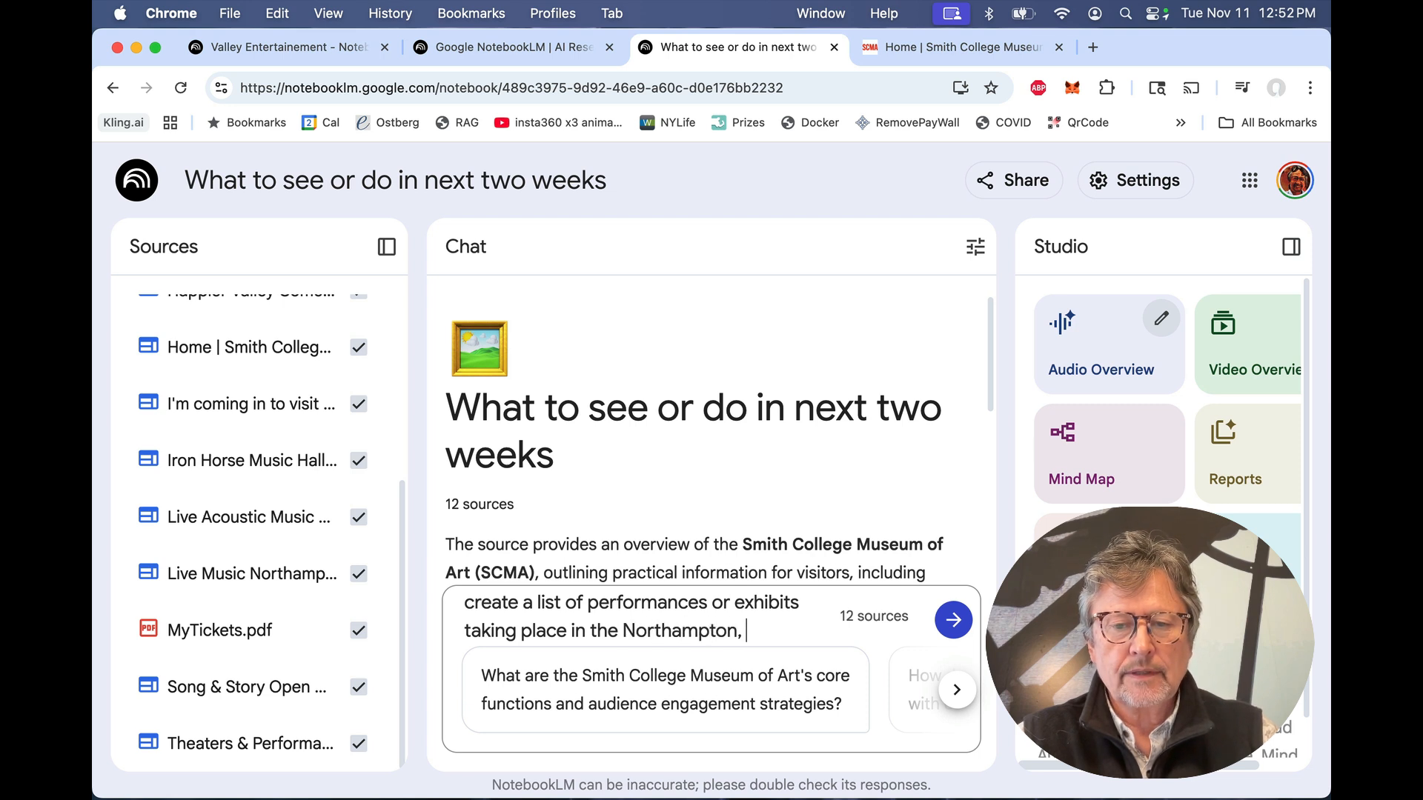
{"action": "type", "text": "MA, area"}
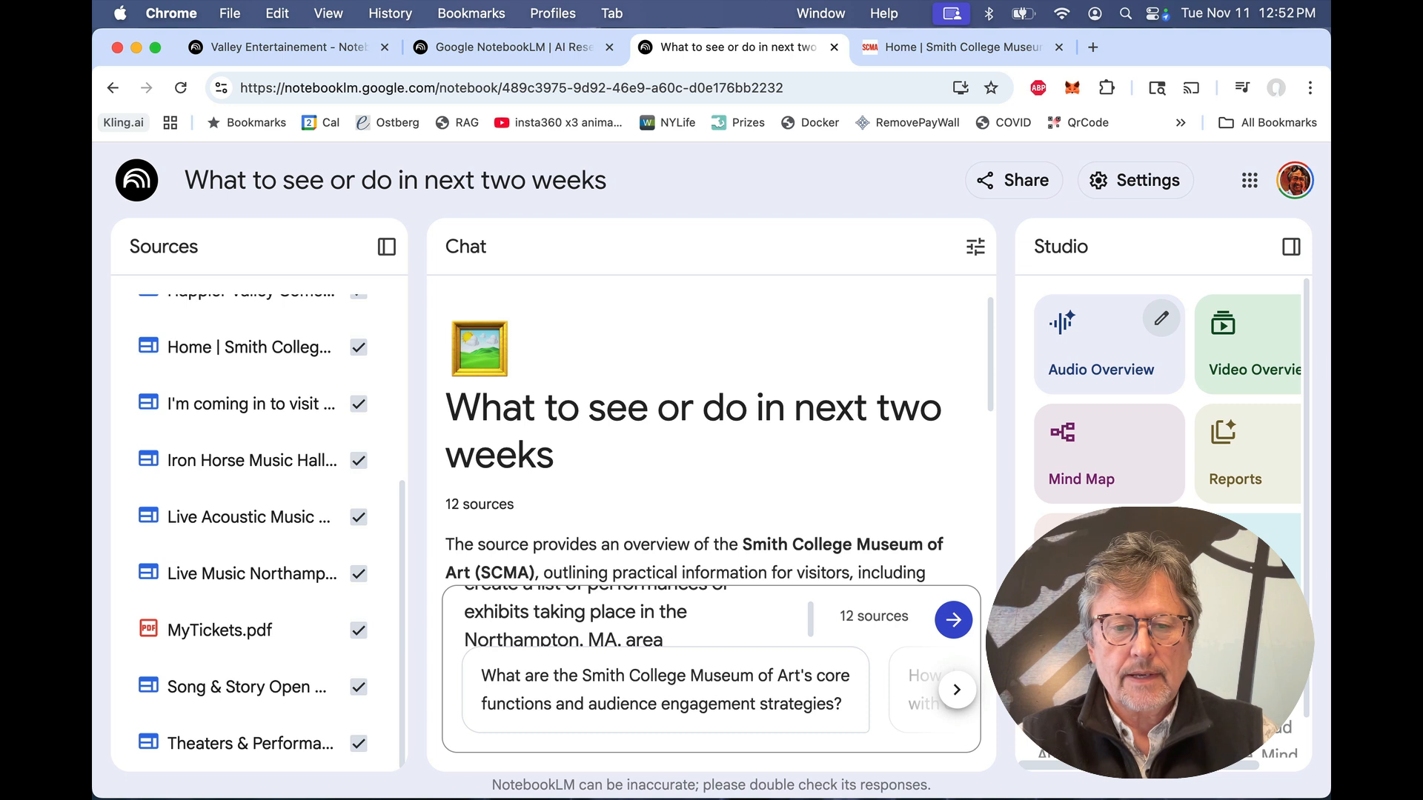
{"action": "type", "text": " in the next "}
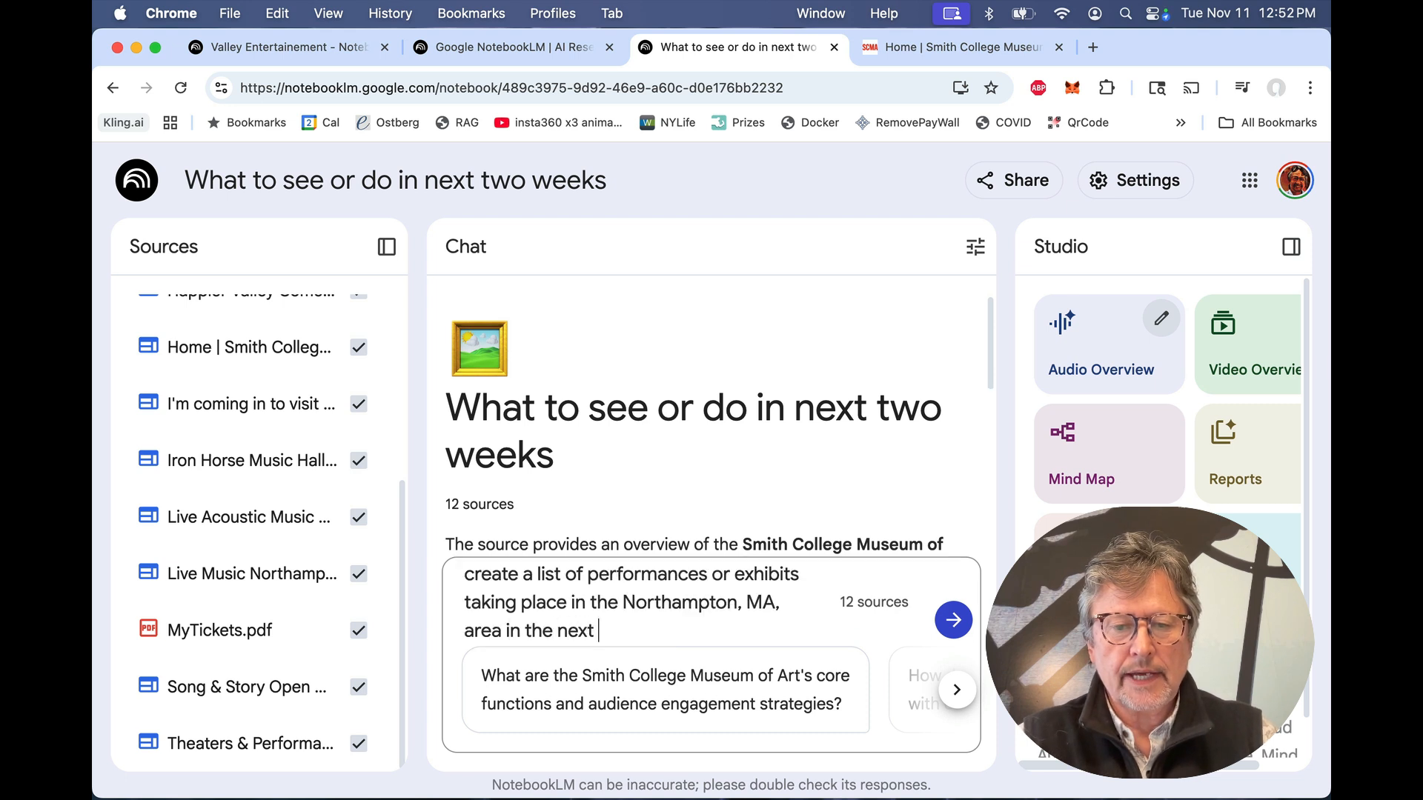
{"action": "type", "text": "two weeks."}
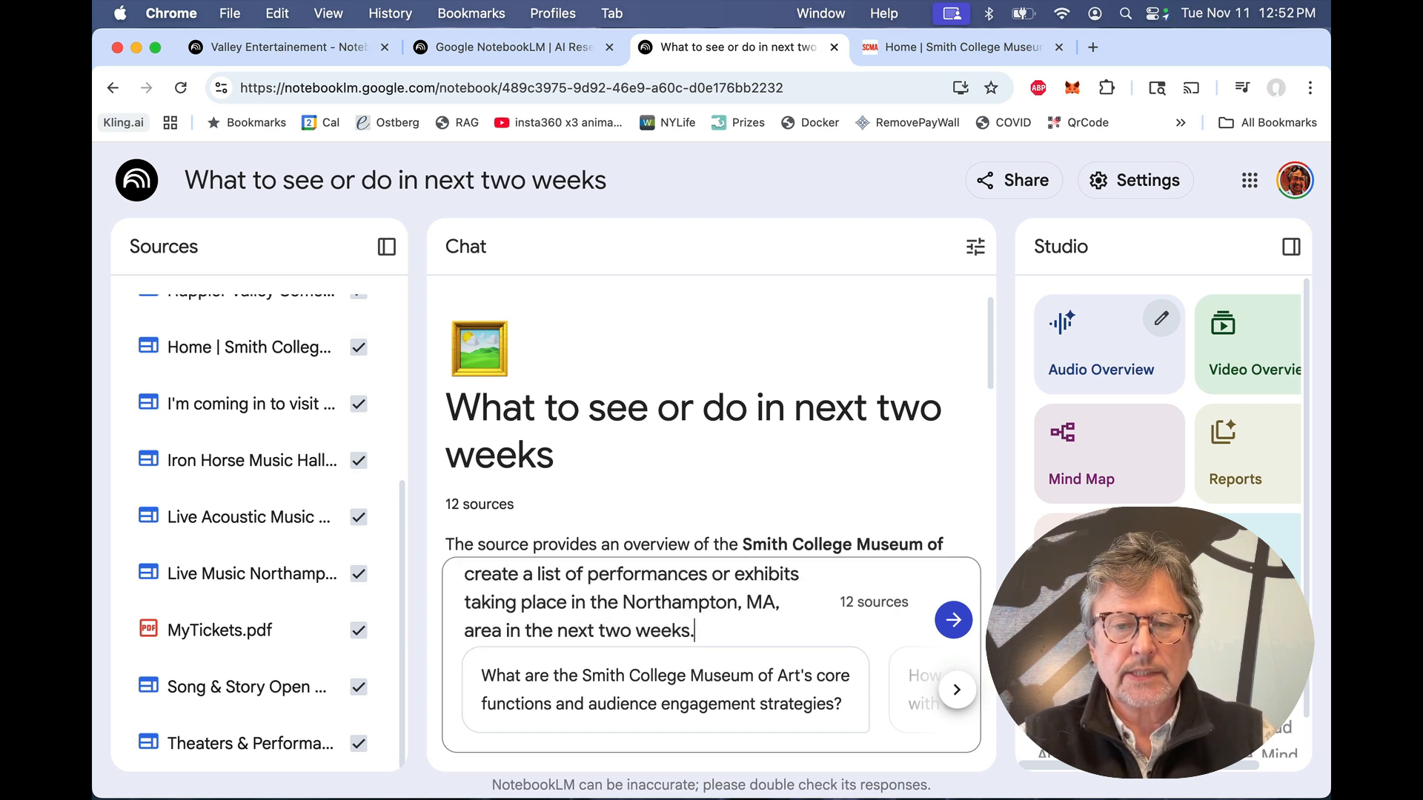
Step: Add "Use the file MyTickets.pdf of all the tickets I purchased in the recent past as an indication of my artistic taste." and submit the prompt
{"action": "type", "text": " Th"}
{"action": "key", "text": "BackSpace"}
{"action": "key", "text": "BackSpace"}
{"action": "type", "text": "Use"}
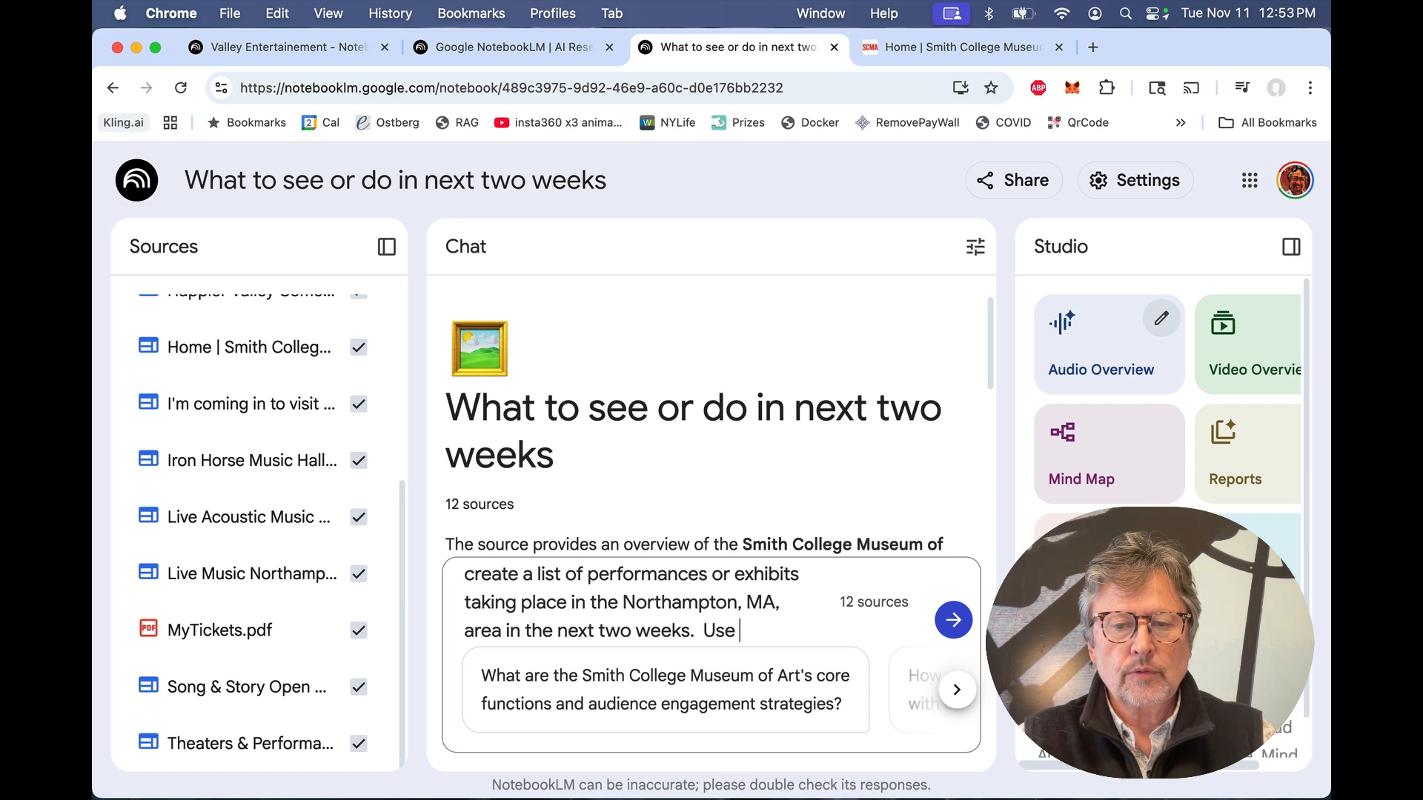
{"action": "type", "text": " the file My"}
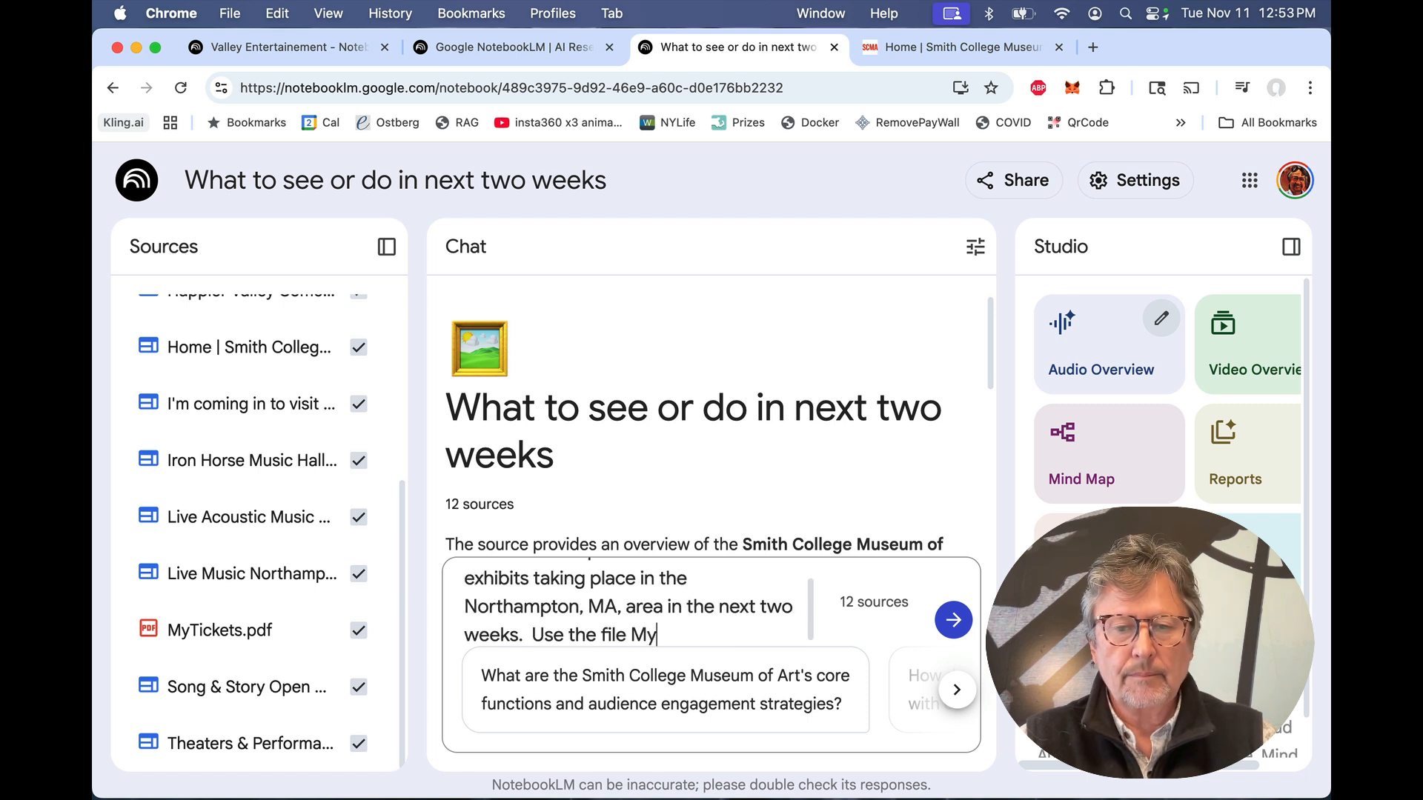
{"action": "type", "text": "Tickets.p"}
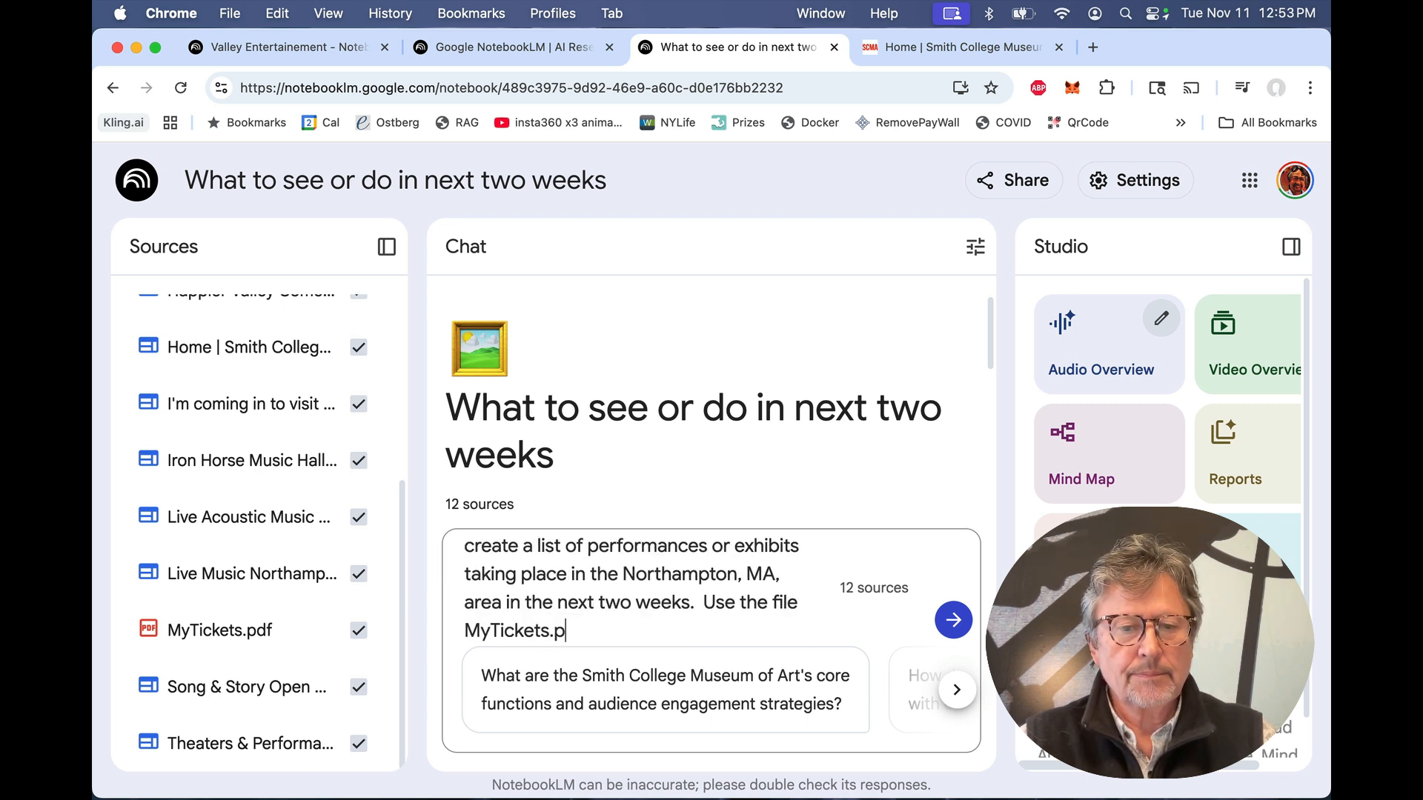
{"action": "type", "text": "df as"}
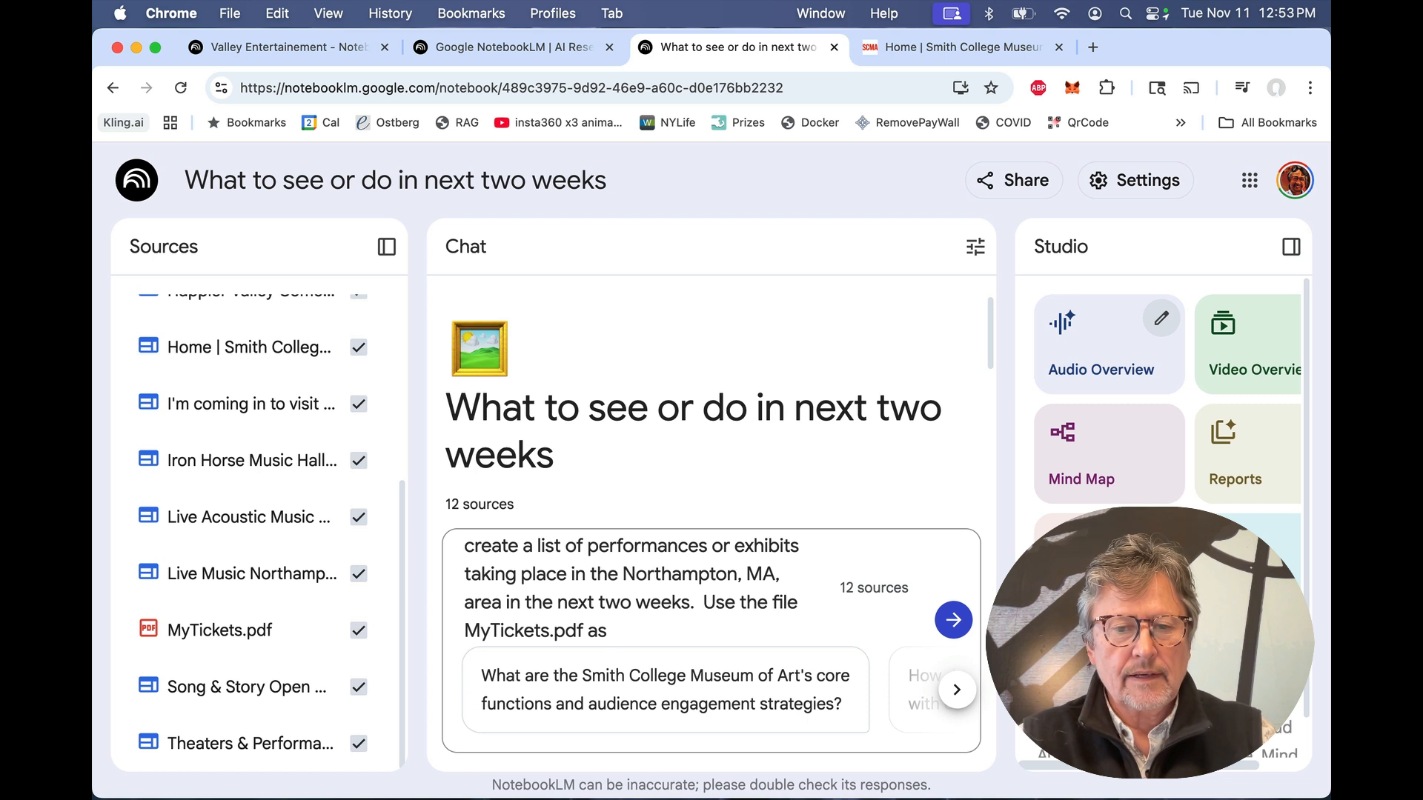
{"action": "key", "text": "BackSpace"}
{"action": "key", "text": "BackSpace"}
{"action": "key", "text": "BackSpace"}
{"action": "type", "text": "of"}
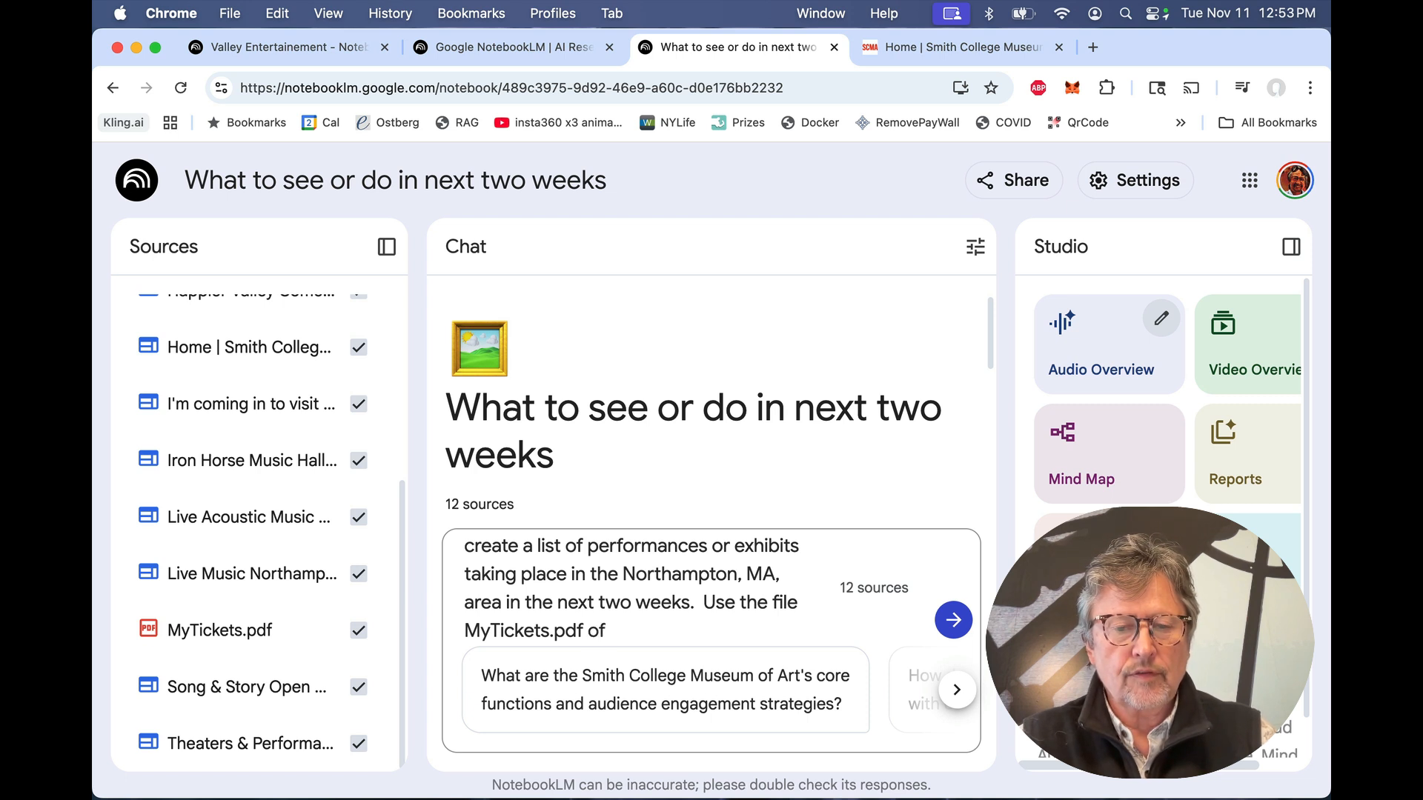
{"action": "type", "text": " all the tickets"}
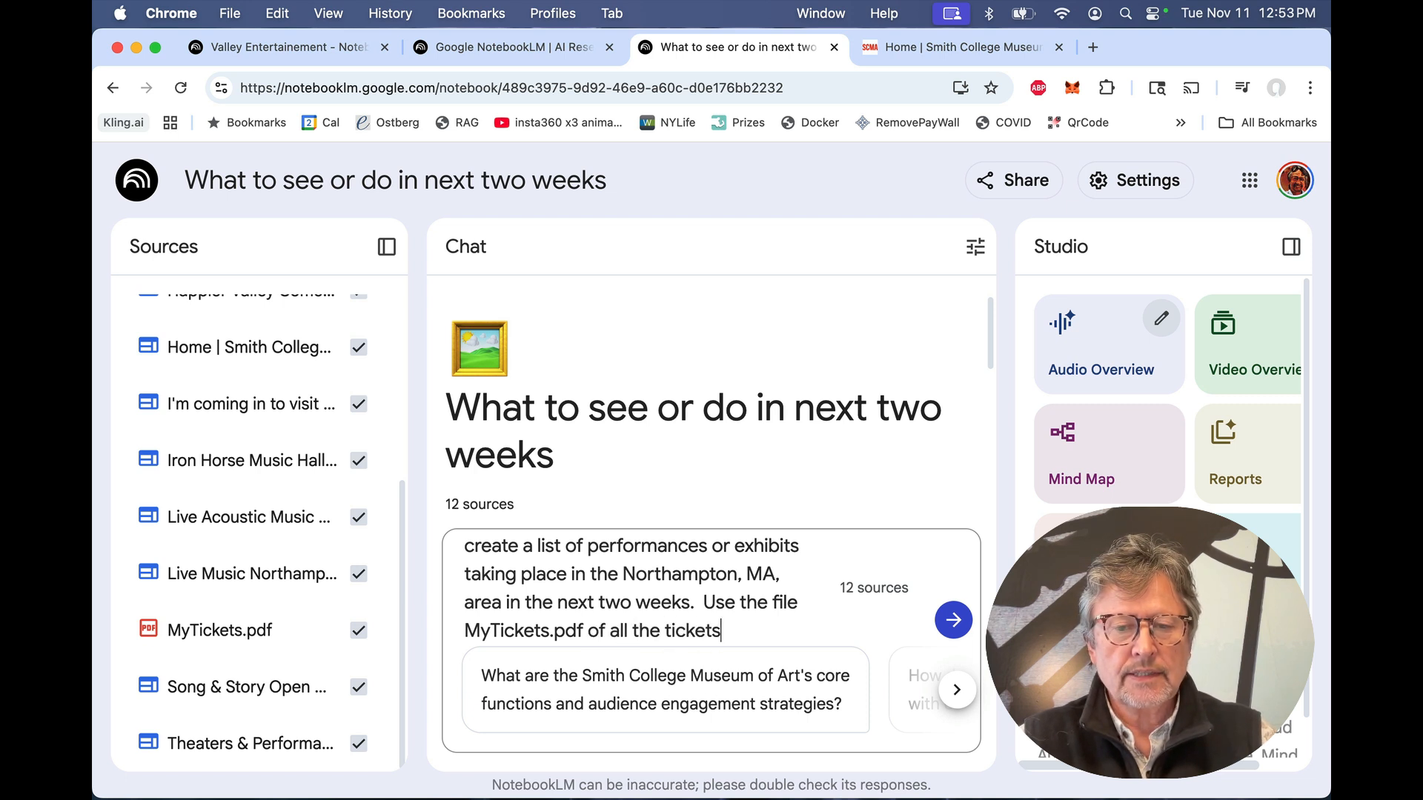
{"action": "type", "text": " I purchac"}
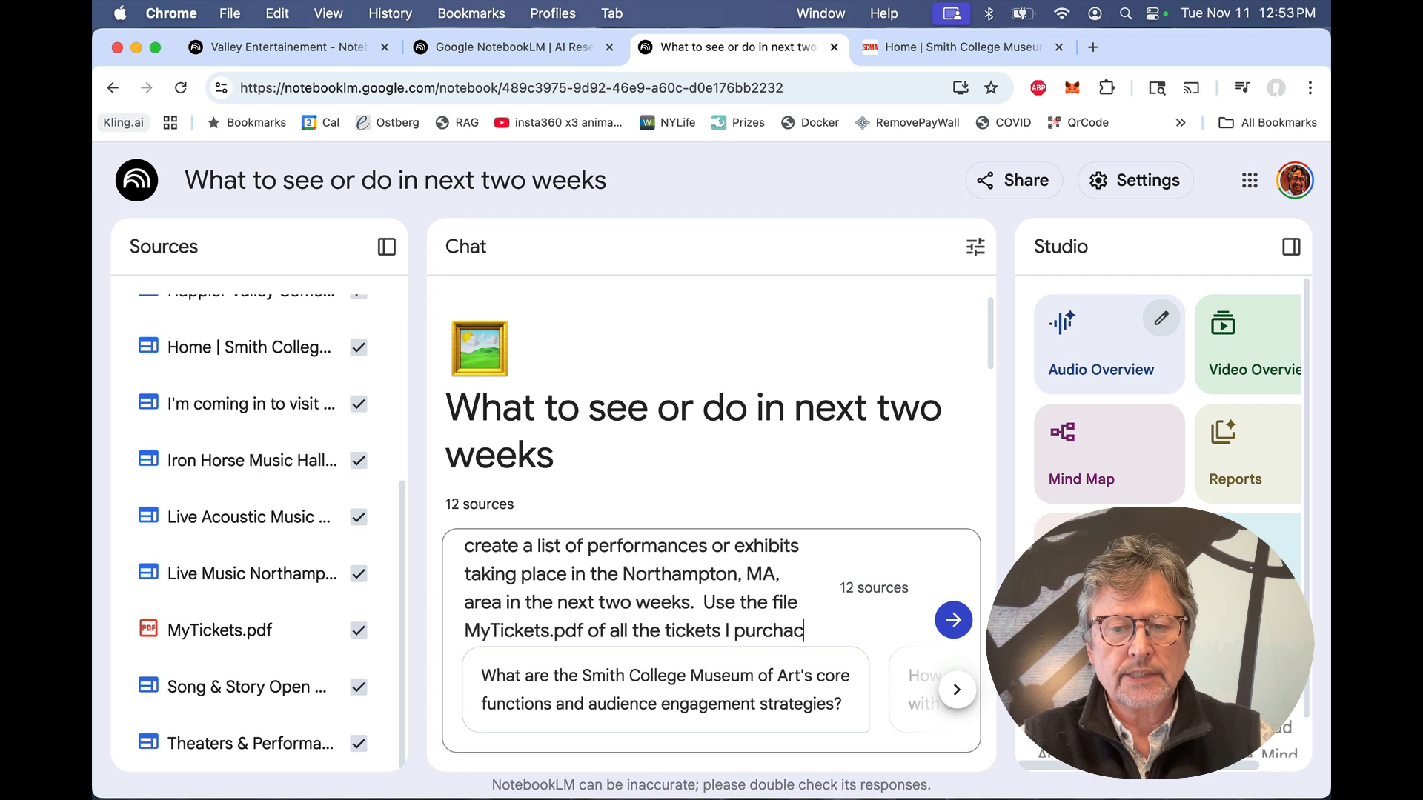
{"action": "key", "text": "BackSpace"}
{"action": "type", "text": "sed in the rec"}
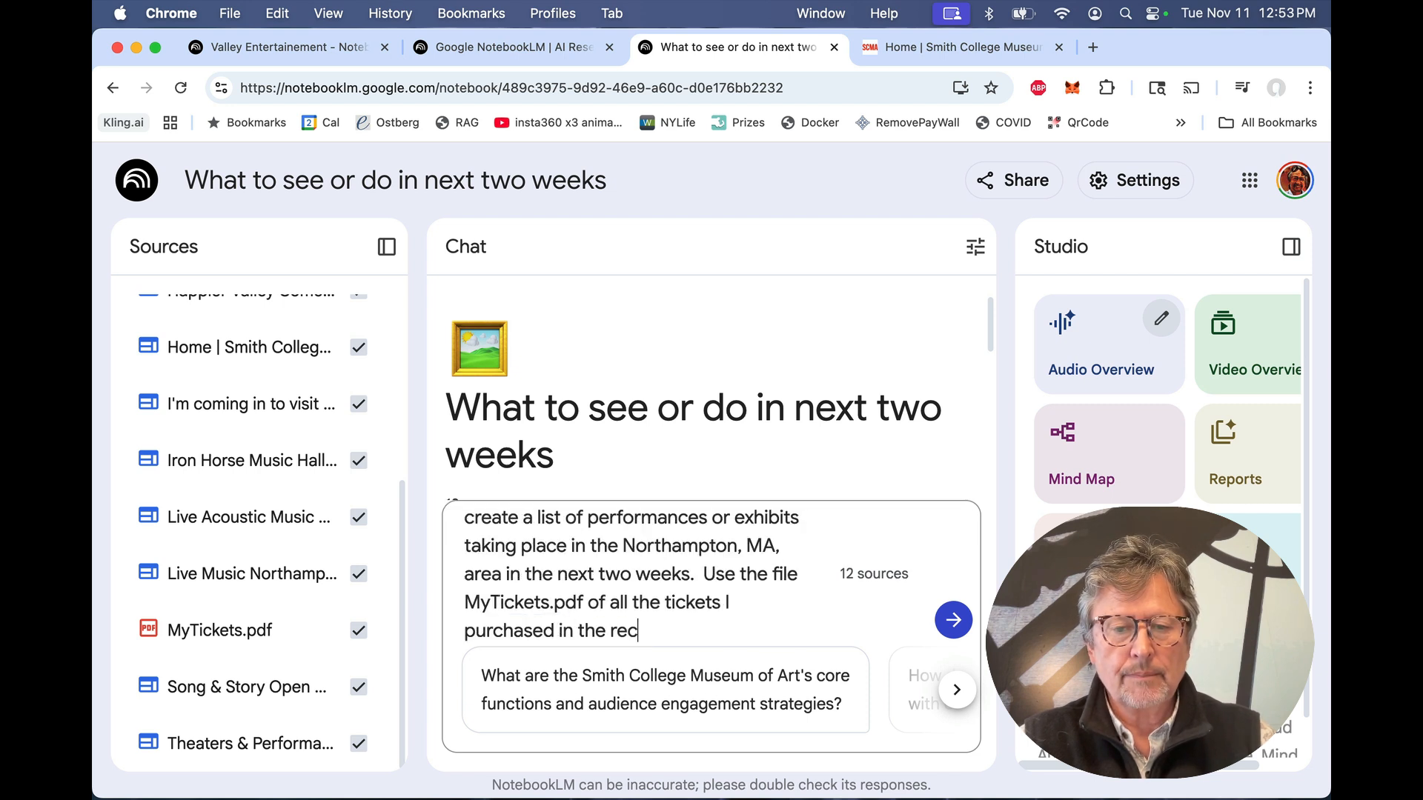
{"action": "type", "text": "ent past as"}
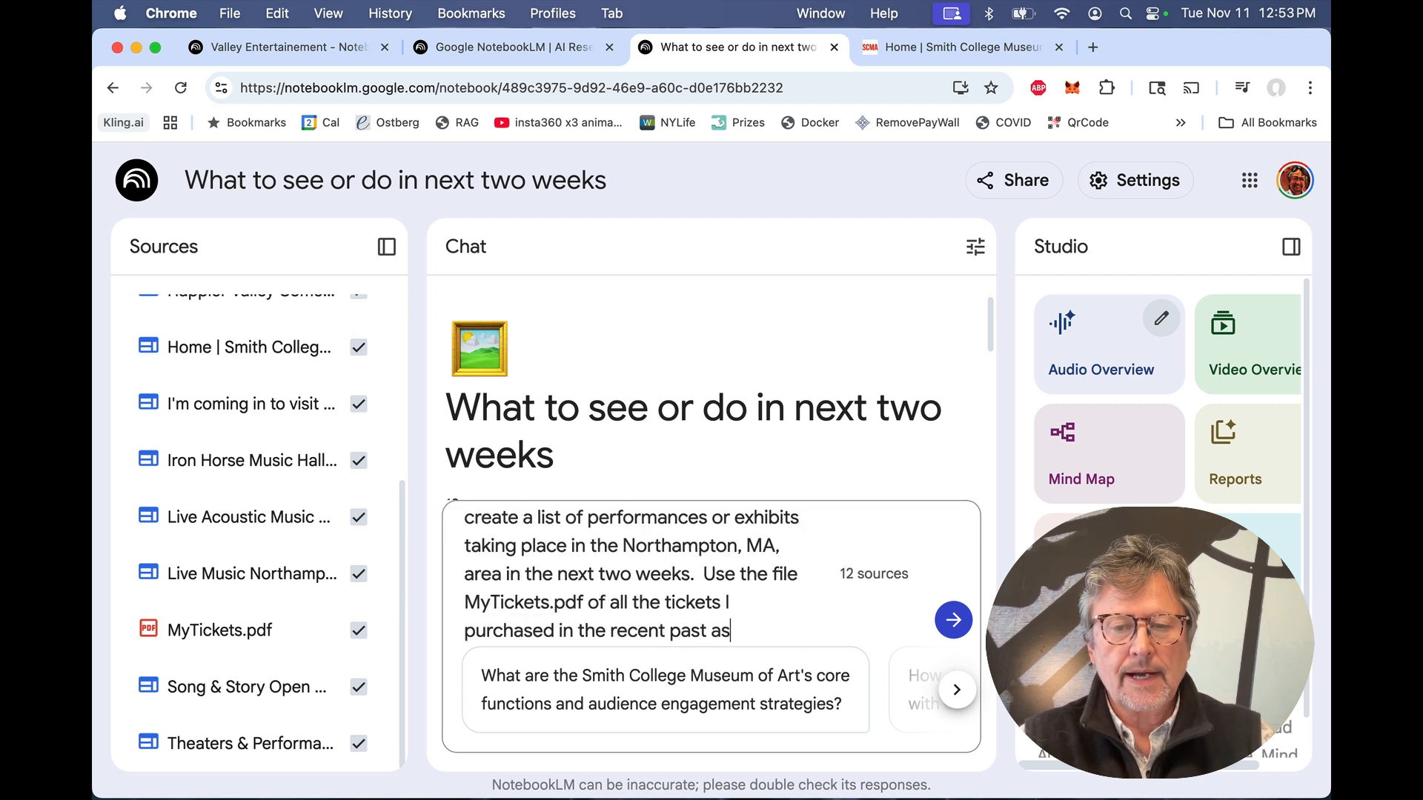
{"action": "type", "text": " an indicatio"}
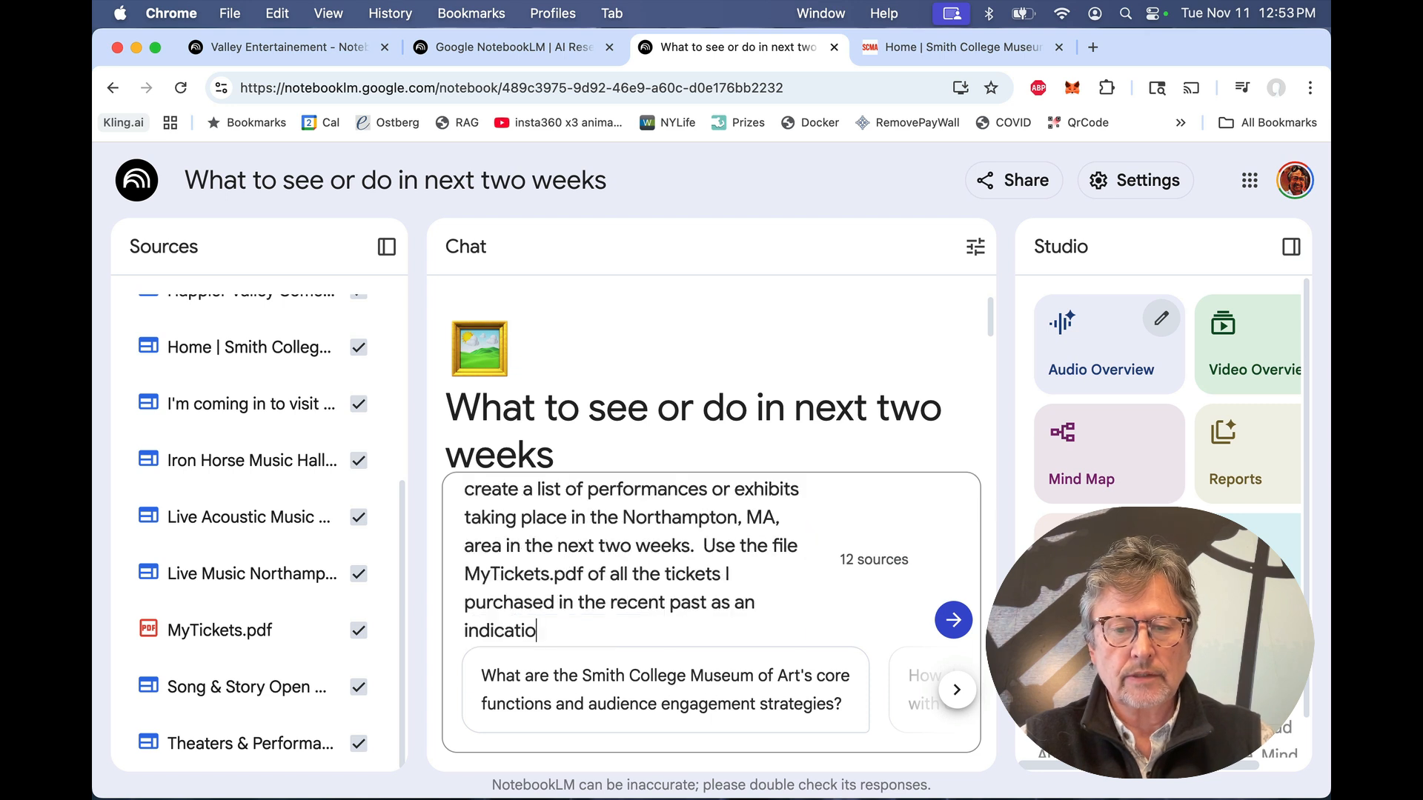
{"action": "type", "text": "n of my arti"}
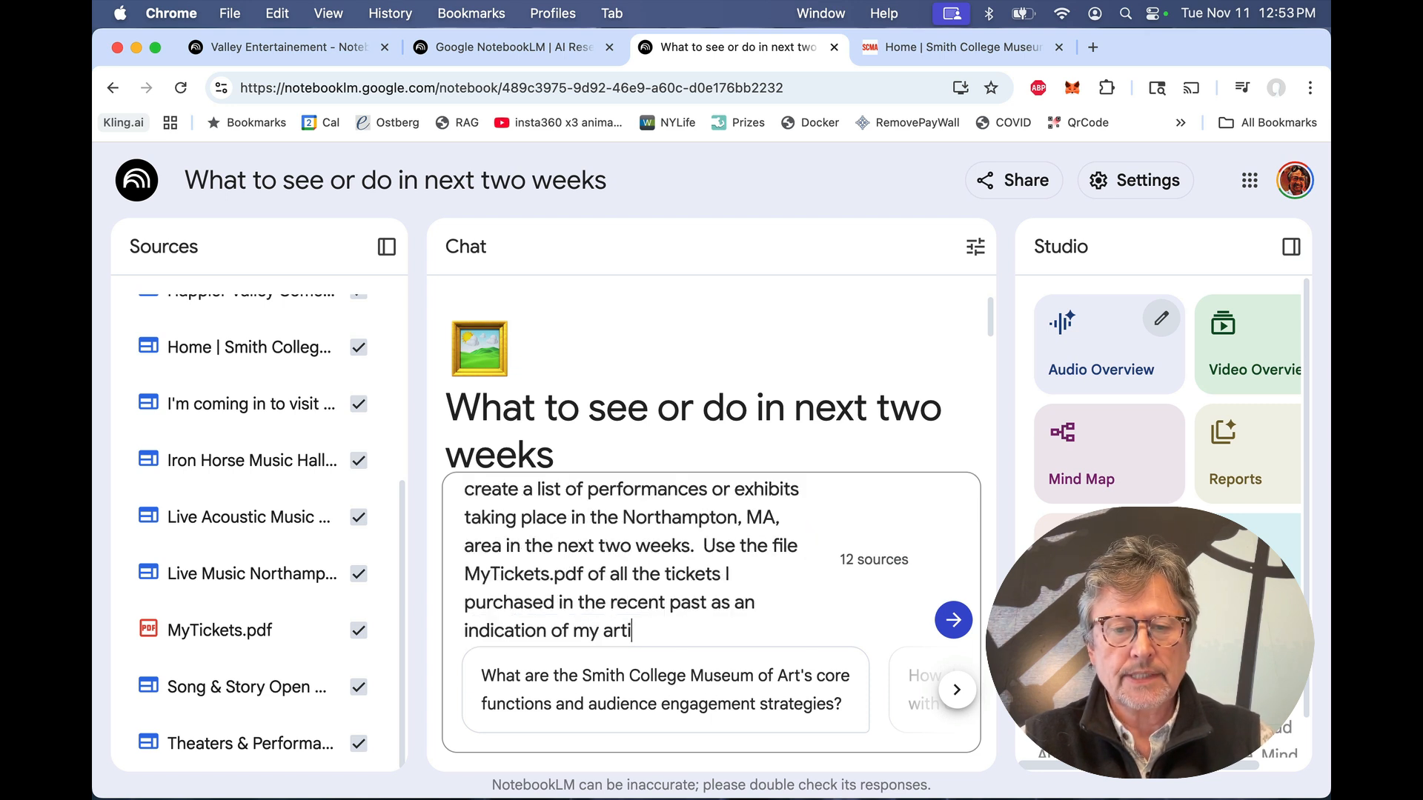
{"action": "type", "text": "stic taste"}
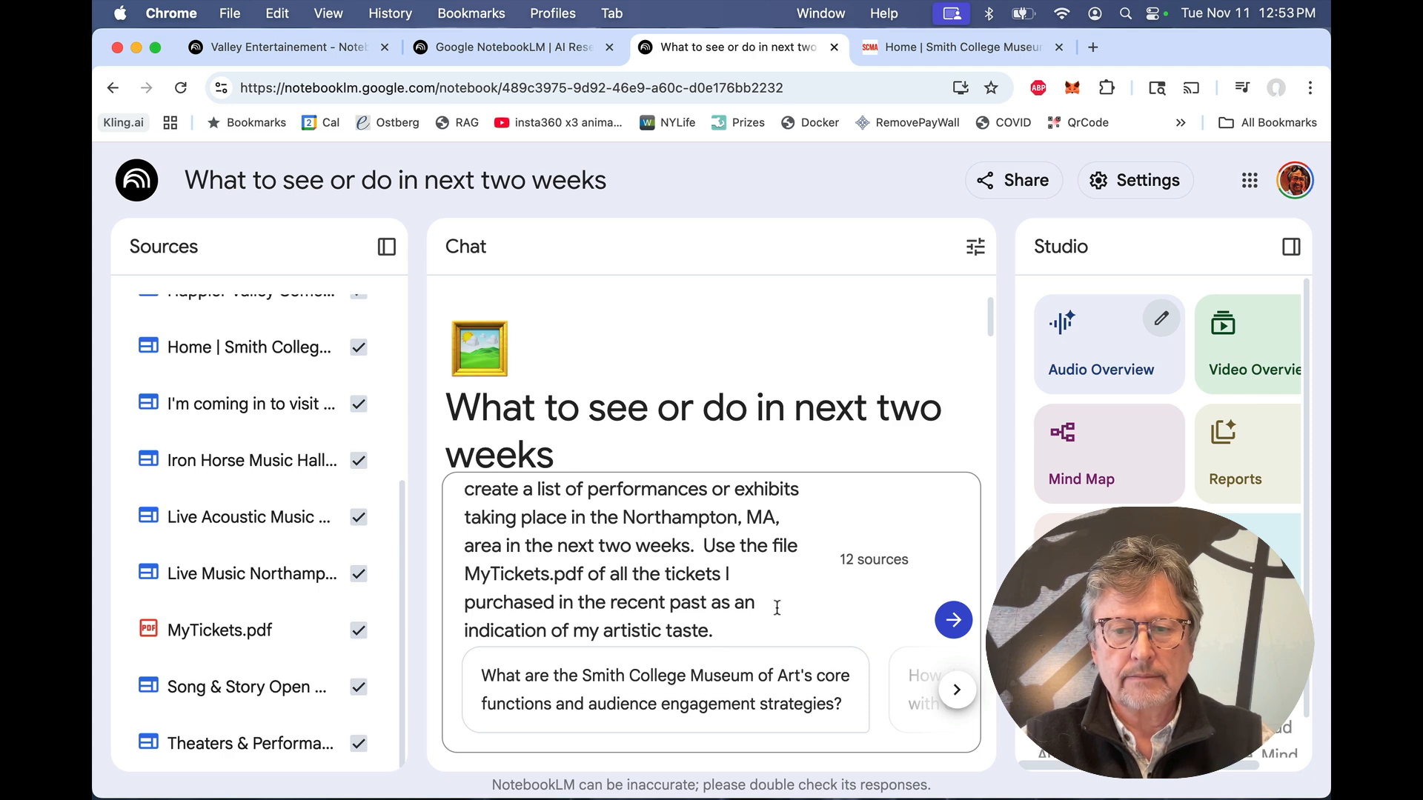
{"action": "type", "text": "."}
{"action": "left_click", "coordinate": [954, 620]}
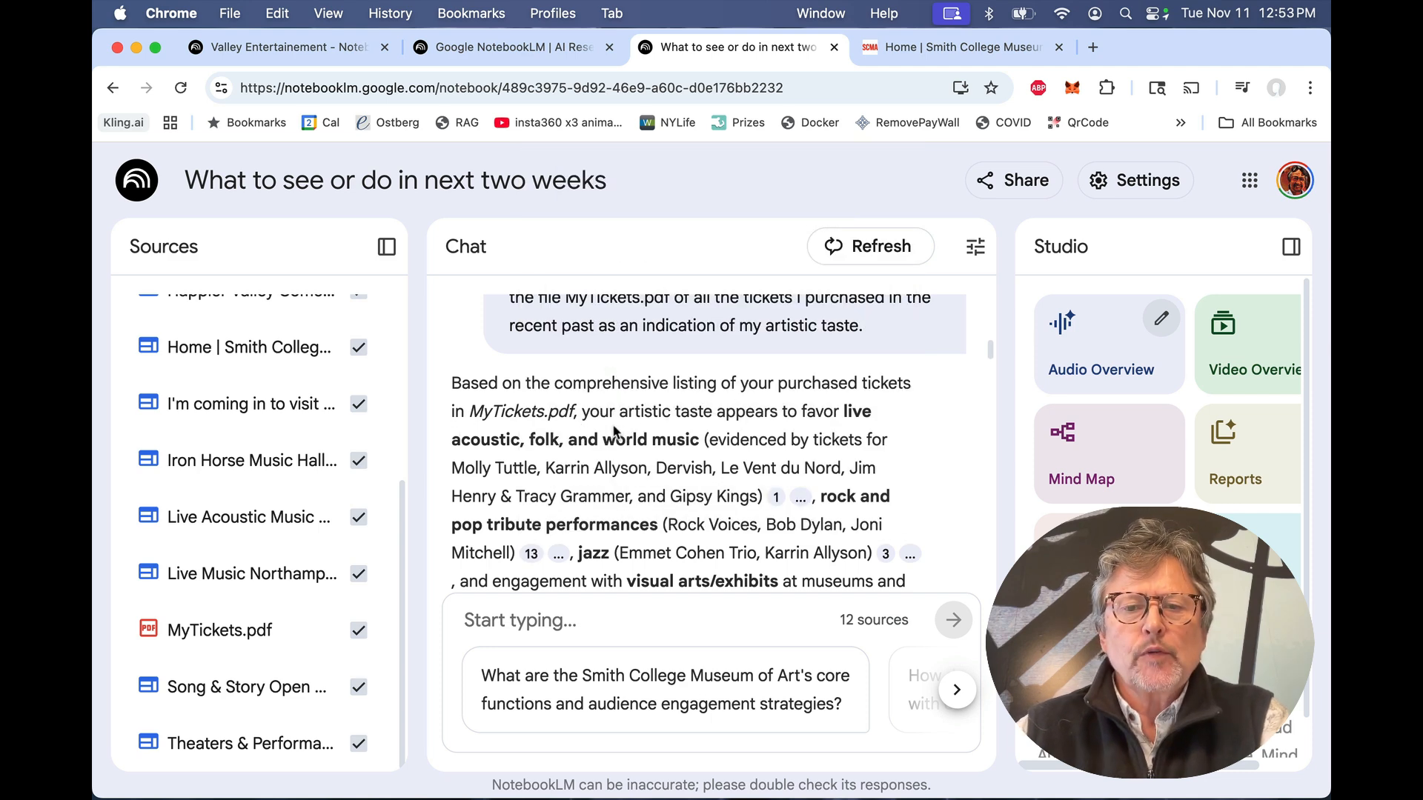
Step: Go to the events table in the chat answer and widen the chat area by collapsing Studio and Sources
{"action": "scroll", "coordinate": [716, 434], "scroll_direction": "down", "scroll_amount": 1}
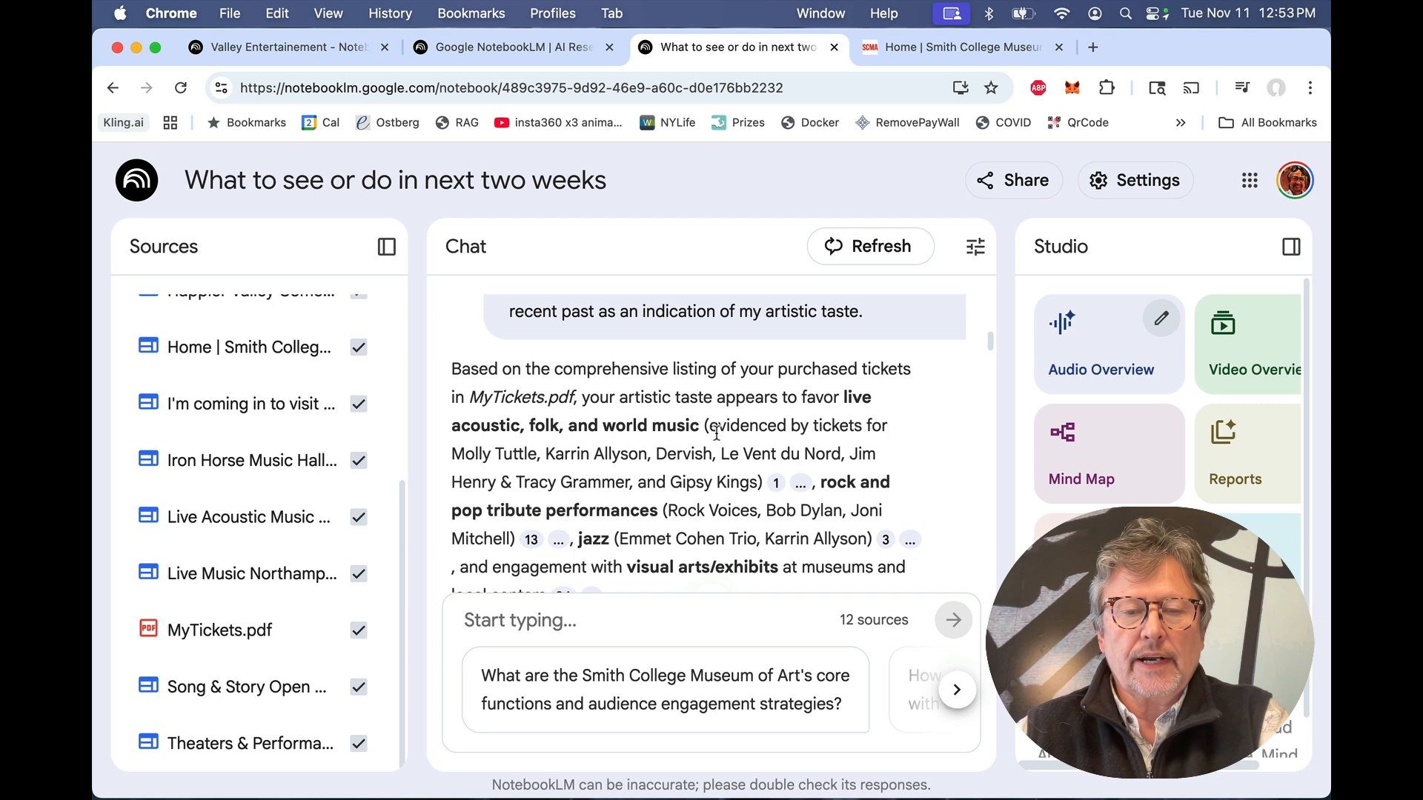
{"action": "scroll", "coordinate": [673, 447], "scroll_direction": "down", "scroll_amount": 10}
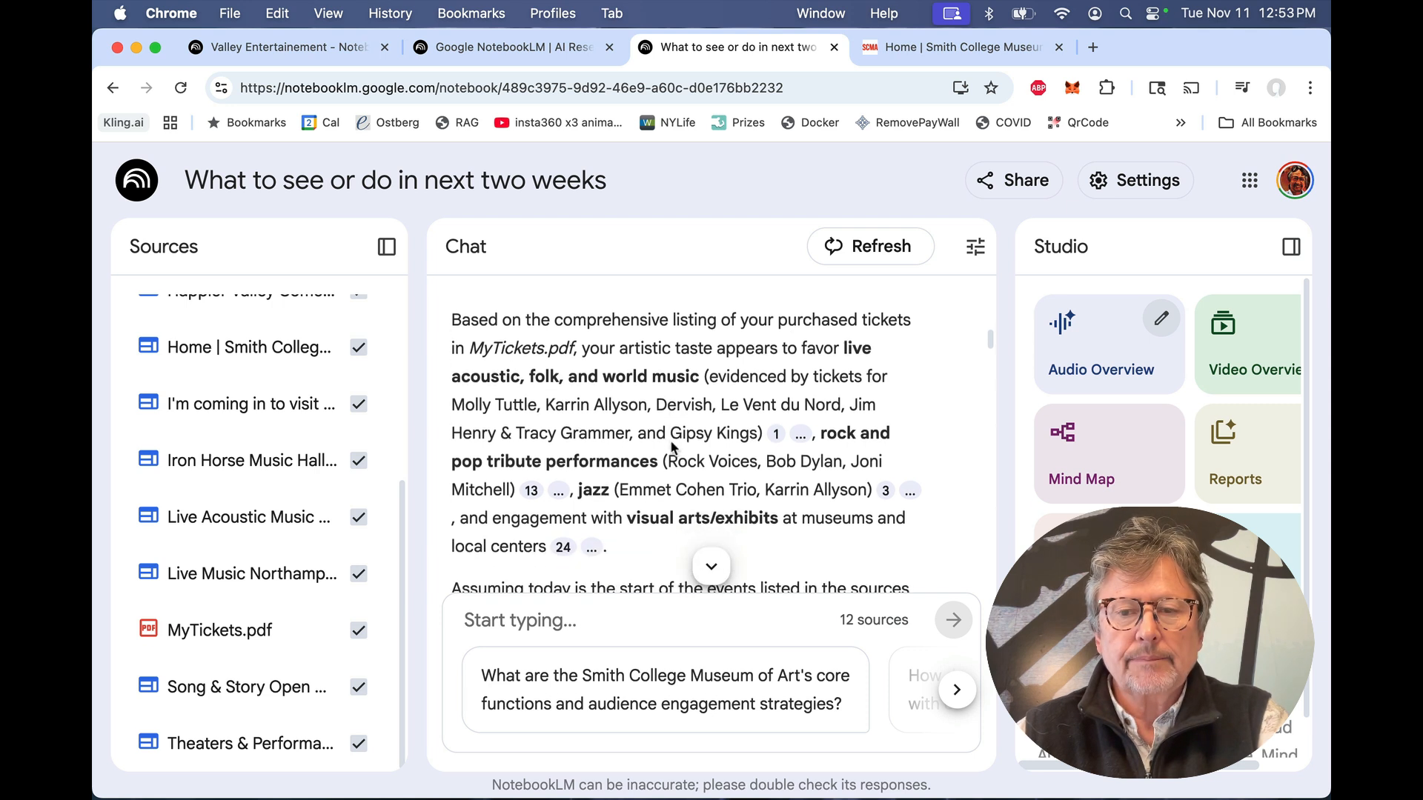
{"action": "scroll", "coordinate": [673, 447], "scroll_direction": "down", "scroll_amount": 5}
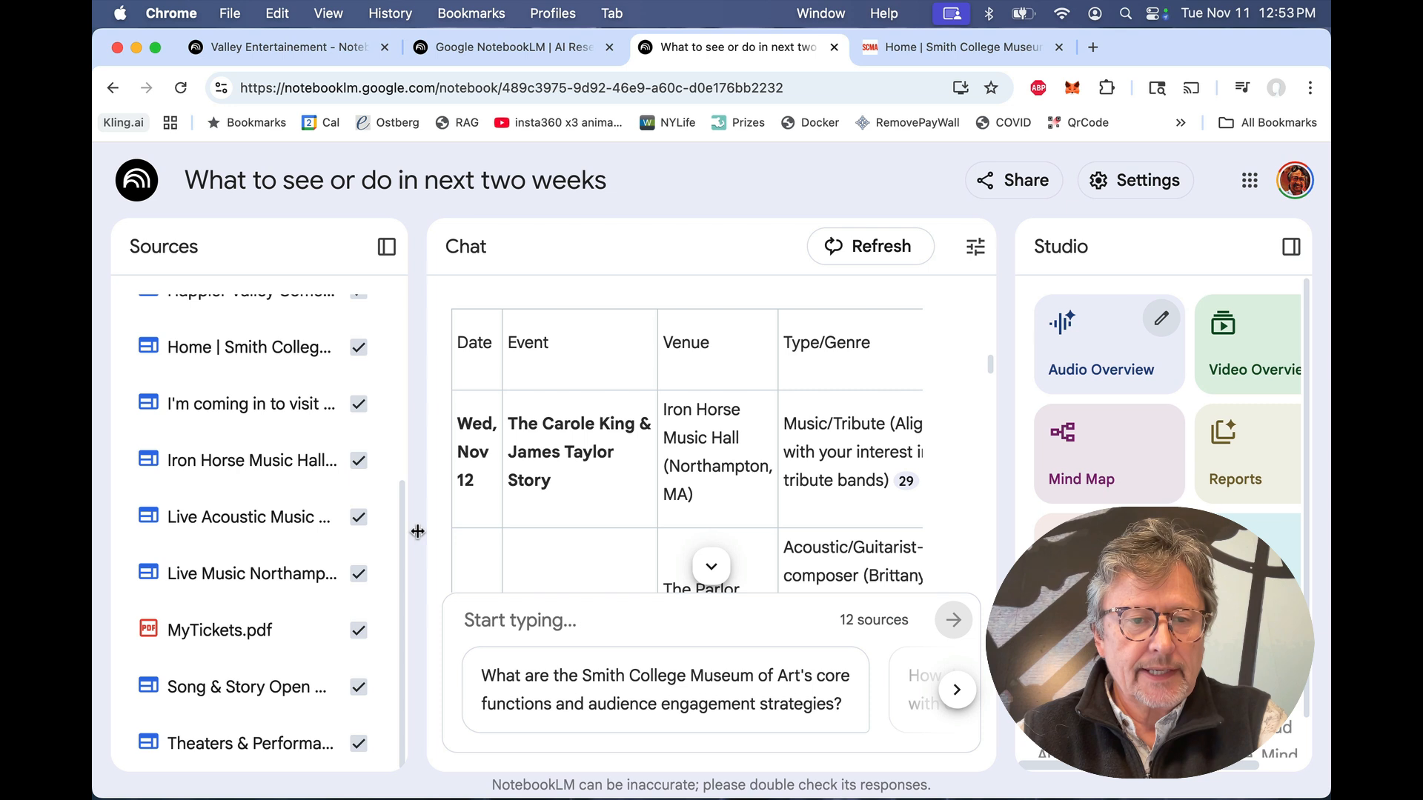
{"action": "left_click_drag", "start_coordinate": [413, 530], "coordinate": [352, 534]}
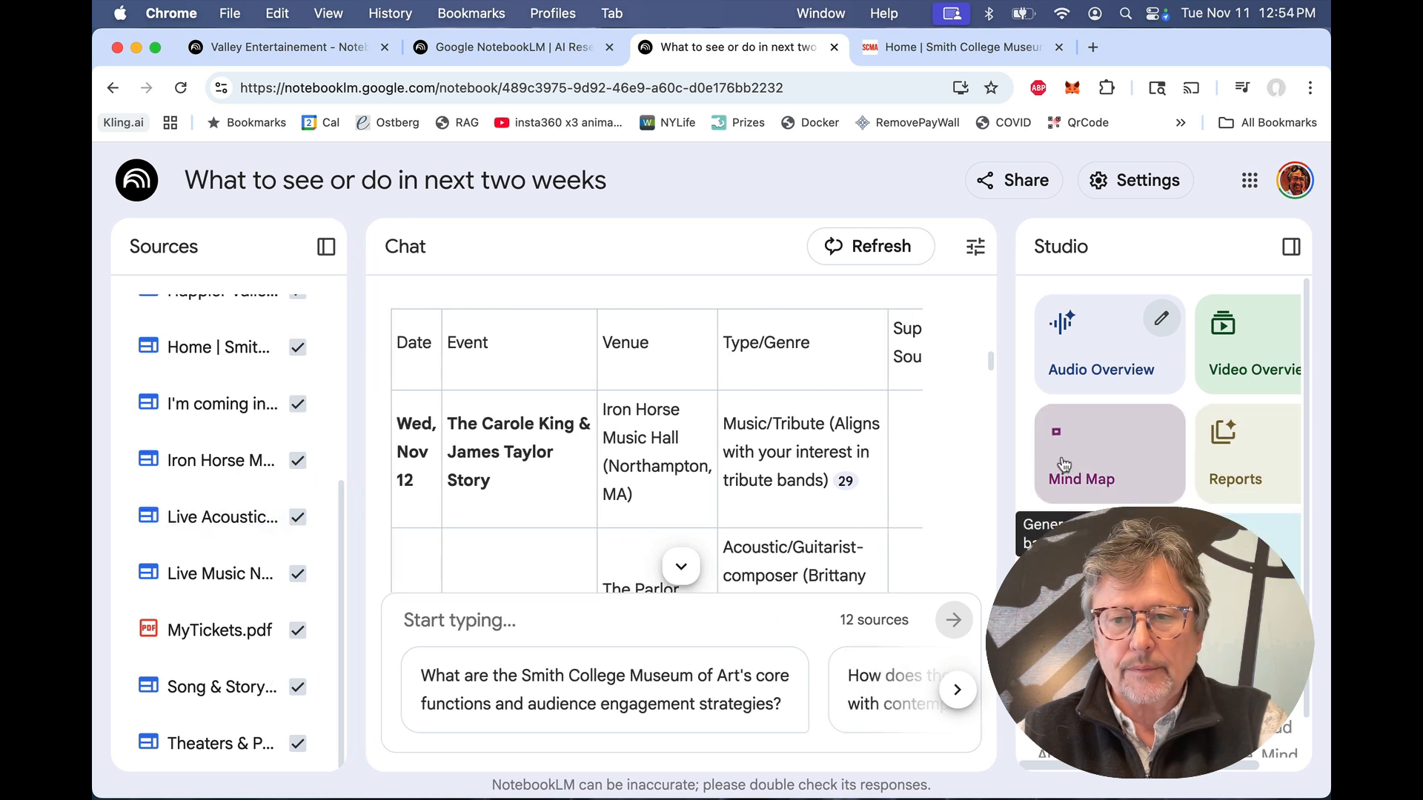
{"action": "left_click_drag", "start_coordinate": [1005, 478], "coordinate": [1066, 482]}
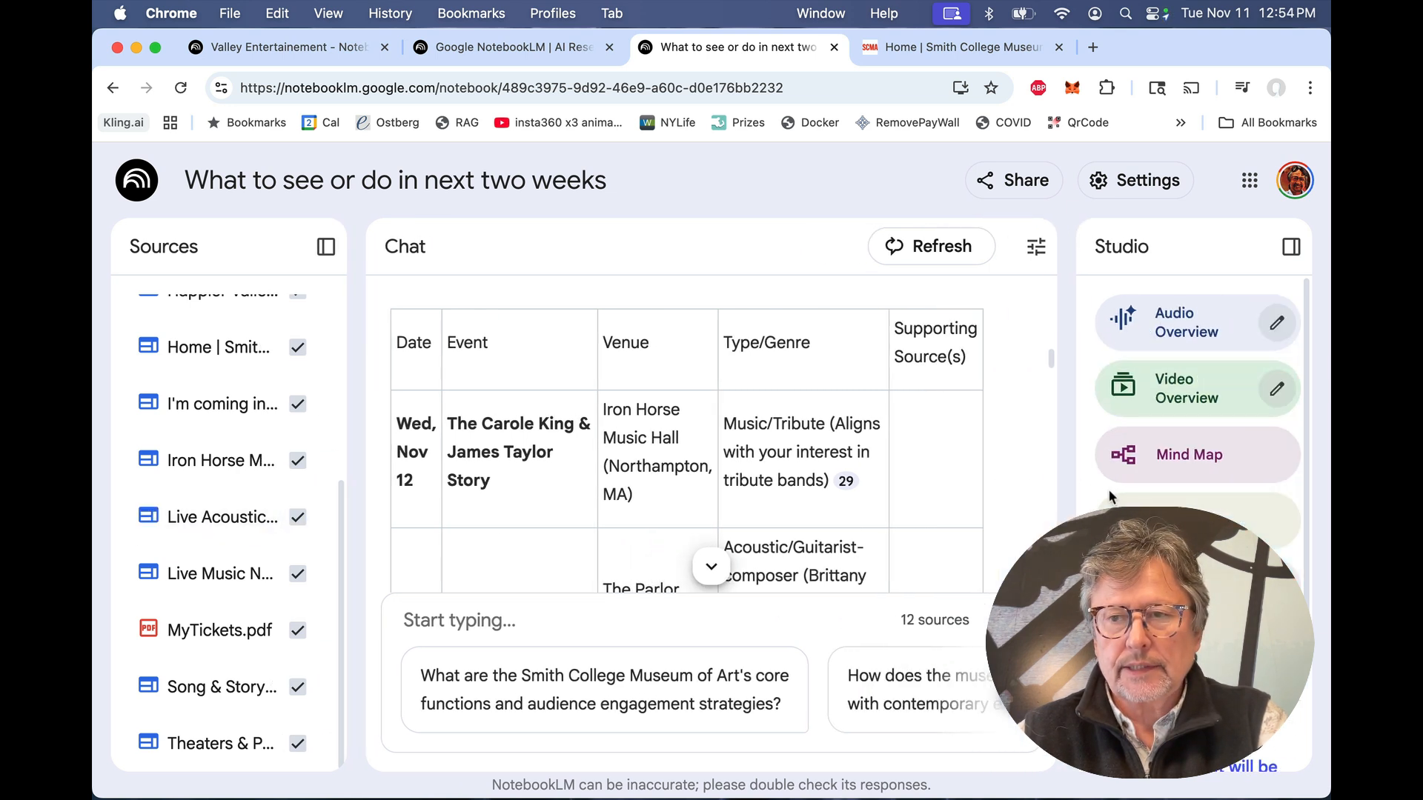
{"action": "left_click", "coordinate": [1291, 247]}
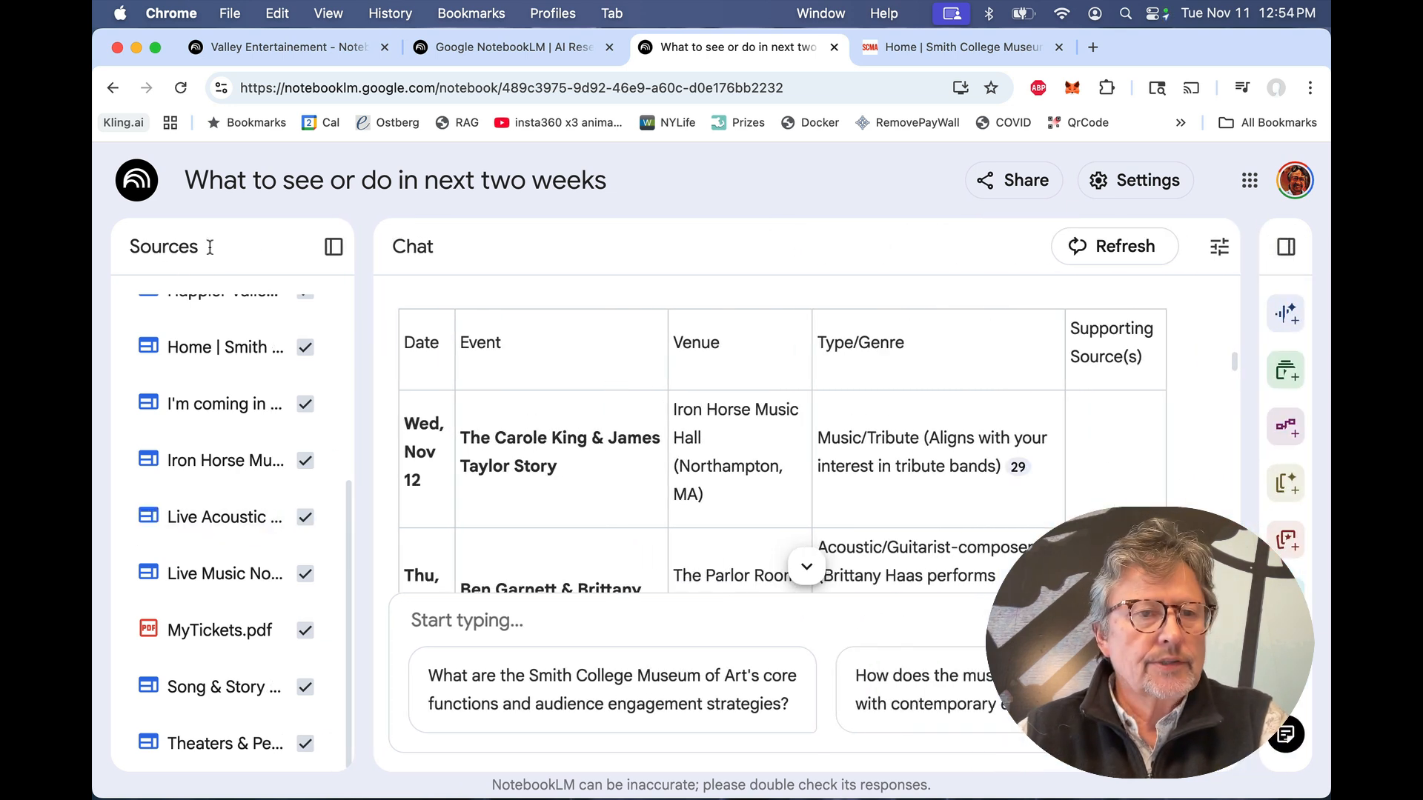
{"action": "left_click", "coordinate": [334, 246]}
Step: Review the recommended events table for dates, venues and genres, and check the past-ticket citation for the Tue, Nov 18 event
{"action": "scroll", "coordinate": [478, 451], "scroll_direction": "down", "scroll_amount": 2}
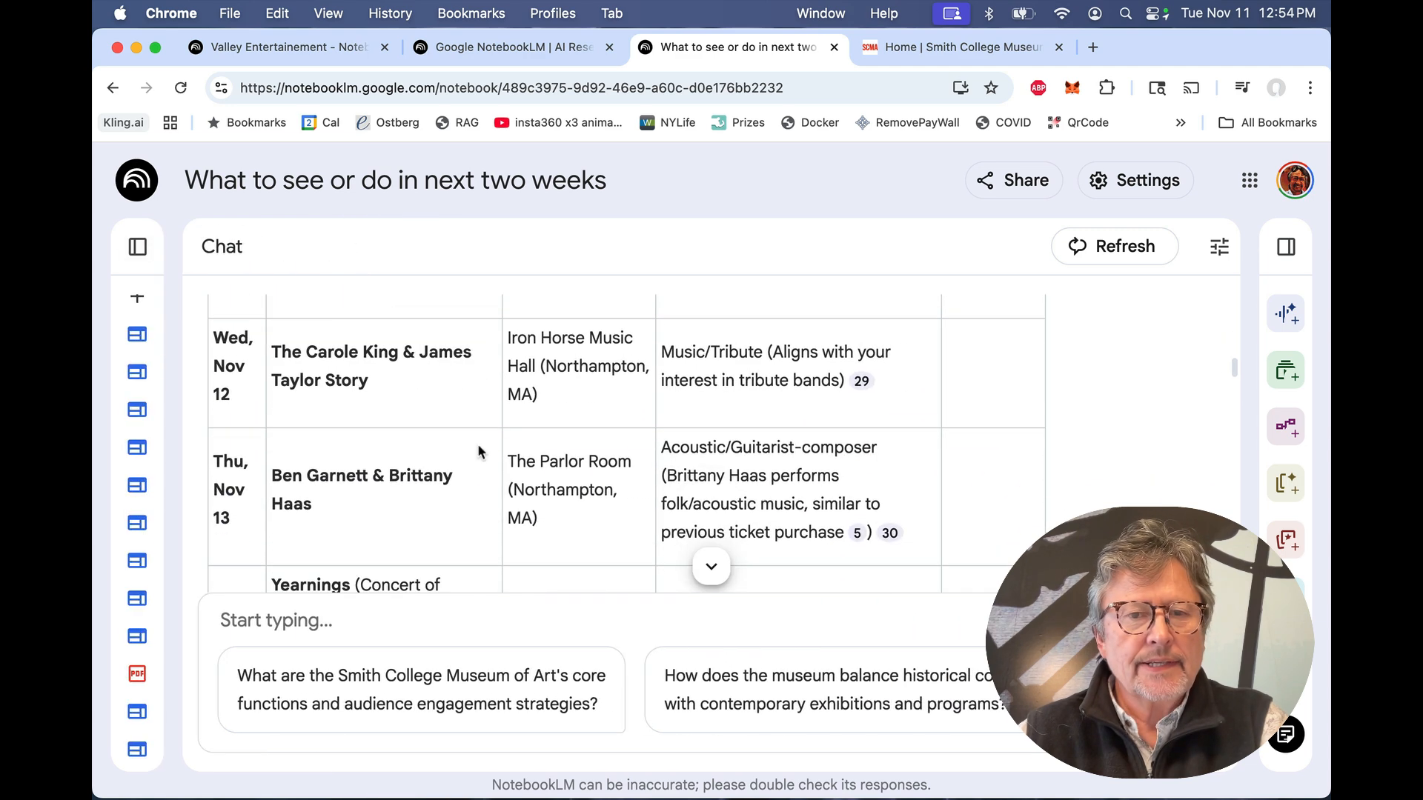
{"action": "scroll", "coordinate": [476, 450], "scroll_direction": "up", "scroll_amount": 4}
{"action": "scroll", "coordinate": [477, 451], "scroll_direction": "down", "scroll_amount": 3}
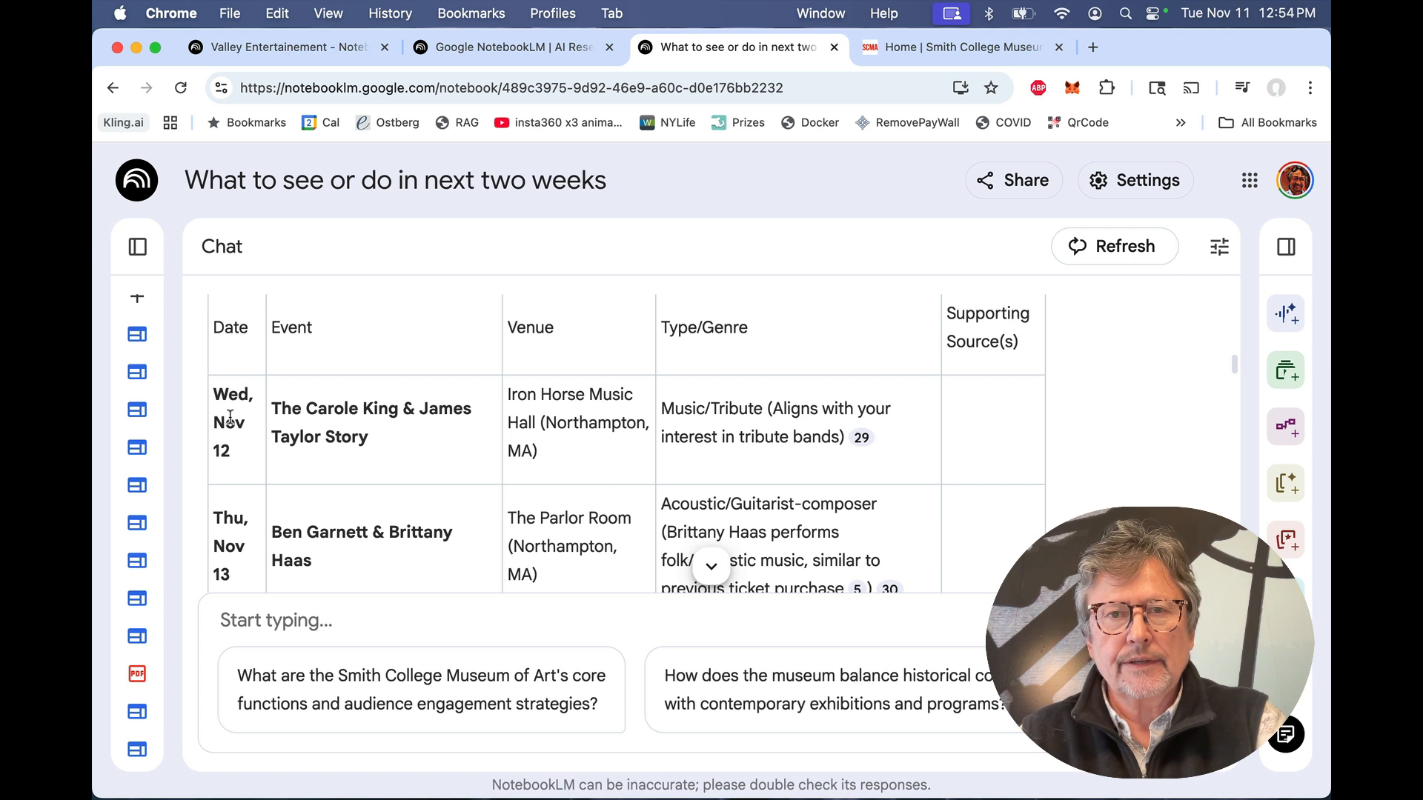
{"action": "scroll", "coordinate": [230, 417], "scroll_direction": "down", "scroll_amount": 6}
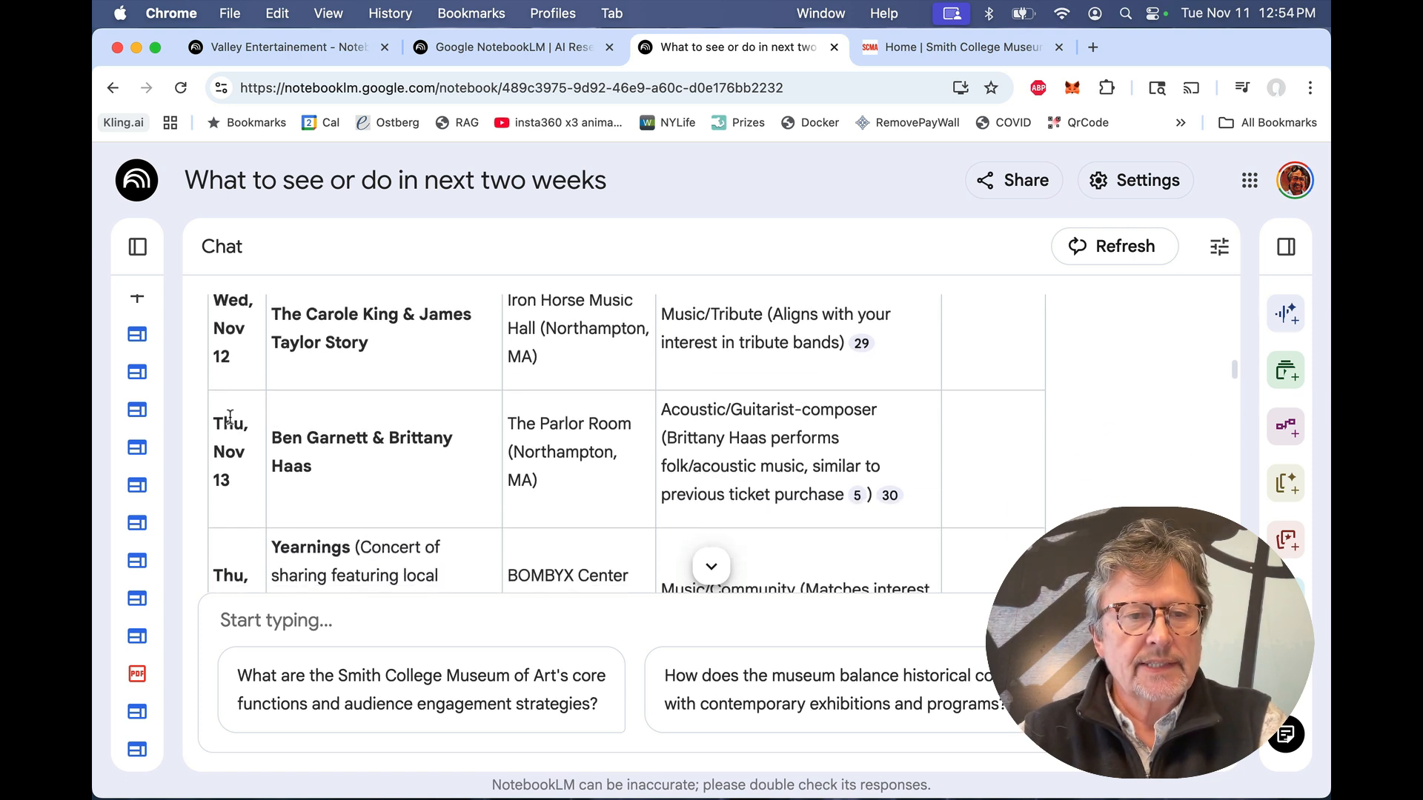
{"action": "scroll", "coordinate": [230, 418], "scroll_direction": "down", "scroll_amount": 5}
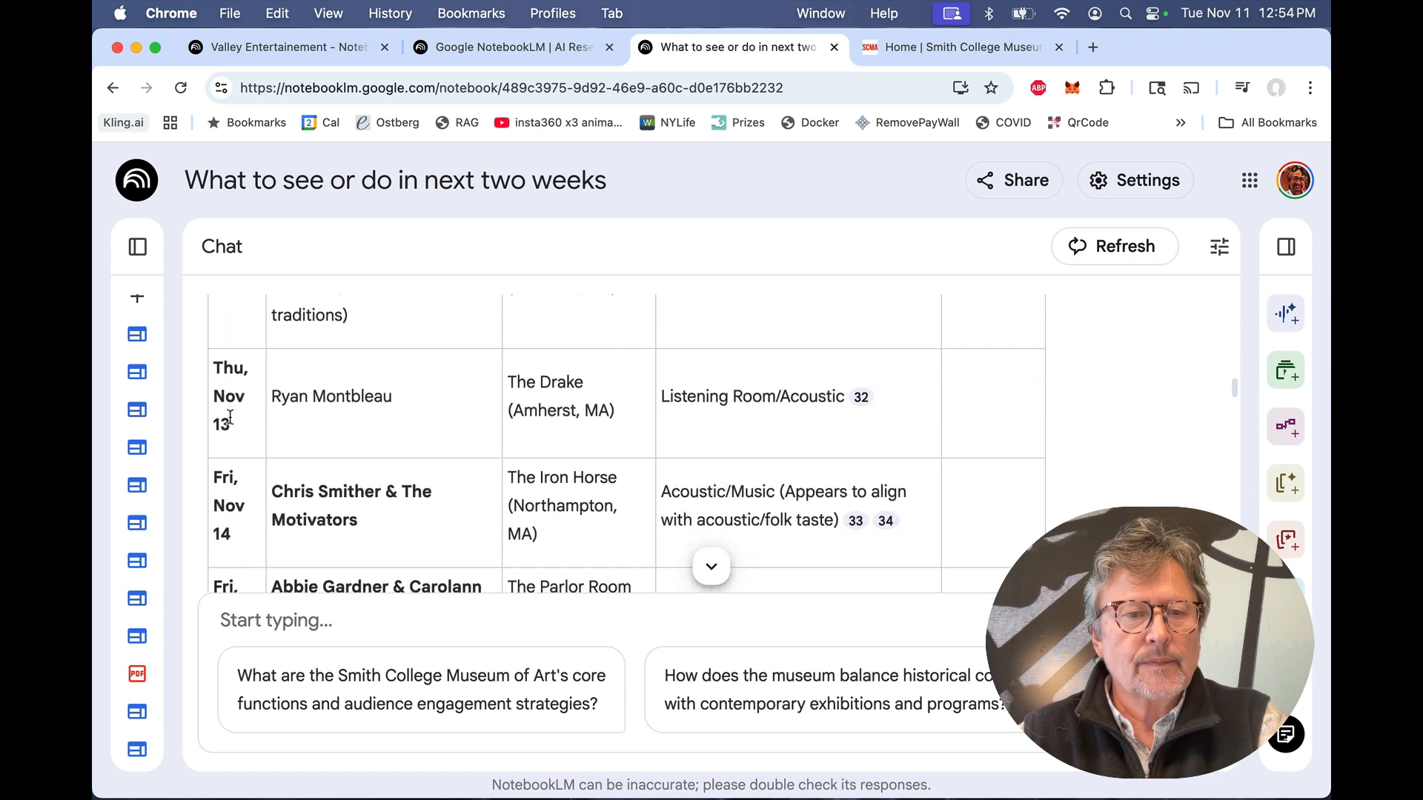
{"action": "scroll", "coordinate": [230, 422], "scroll_direction": "up", "scroll_amount": 1}
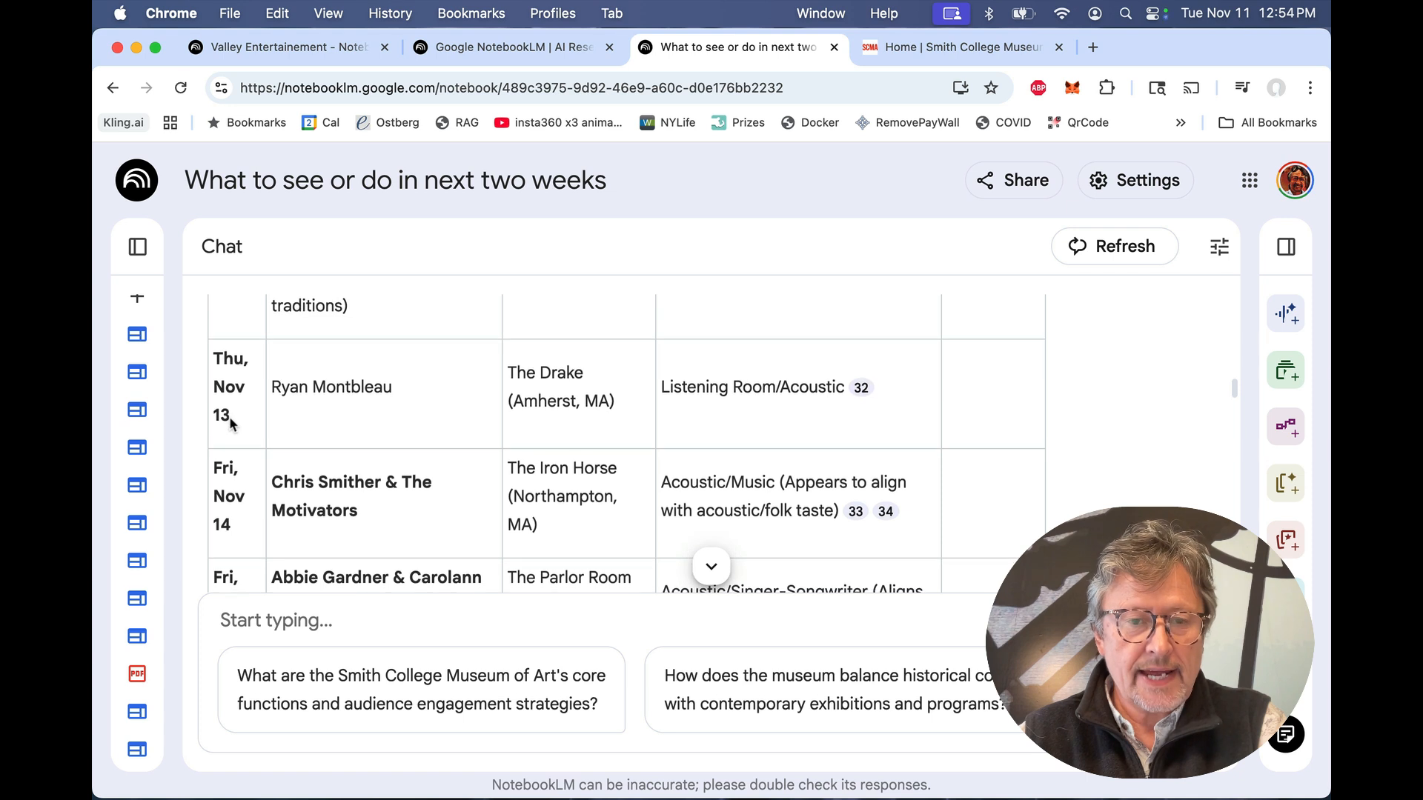
{"action": "scroll", "coordinate": [231, 423], "scroll_direction": "down", "scroll_amount": 2}
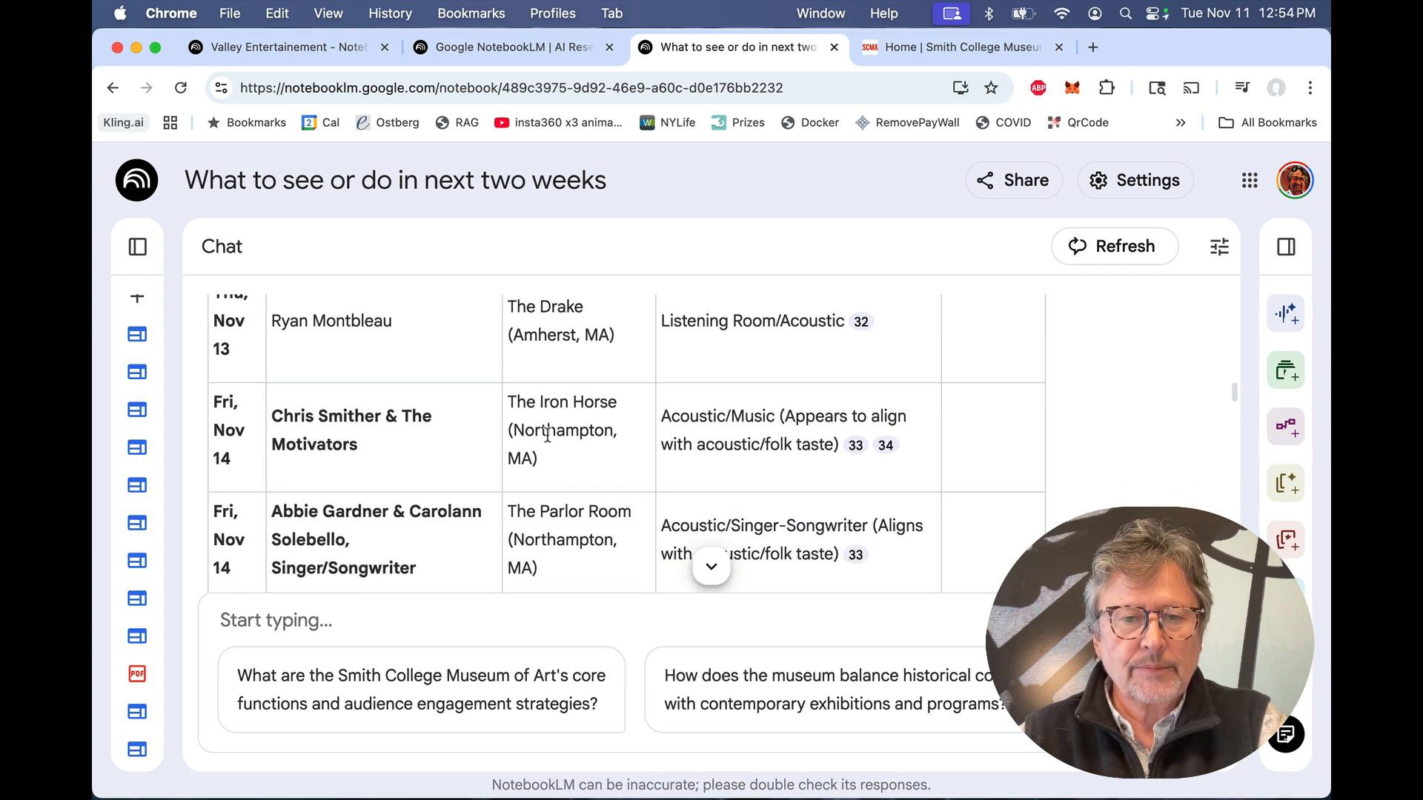
{"action": "scroll", "coordinate": [547, 435], "scroll_direction": "down", "scroll_amount": 10}
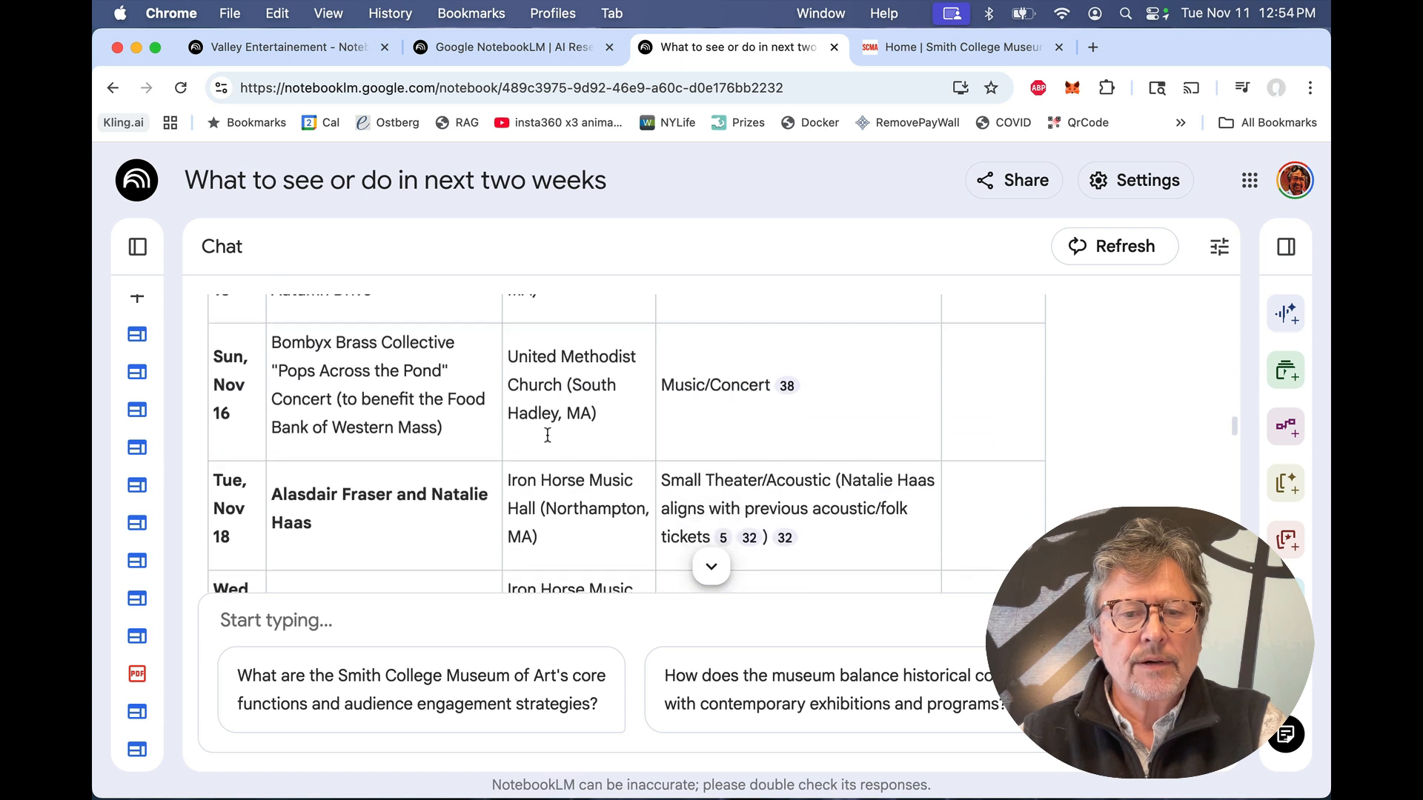
{"action": "scroll", "coordinate": [548, 435], "scroll_direction": "down", "scroll_amount": 8}
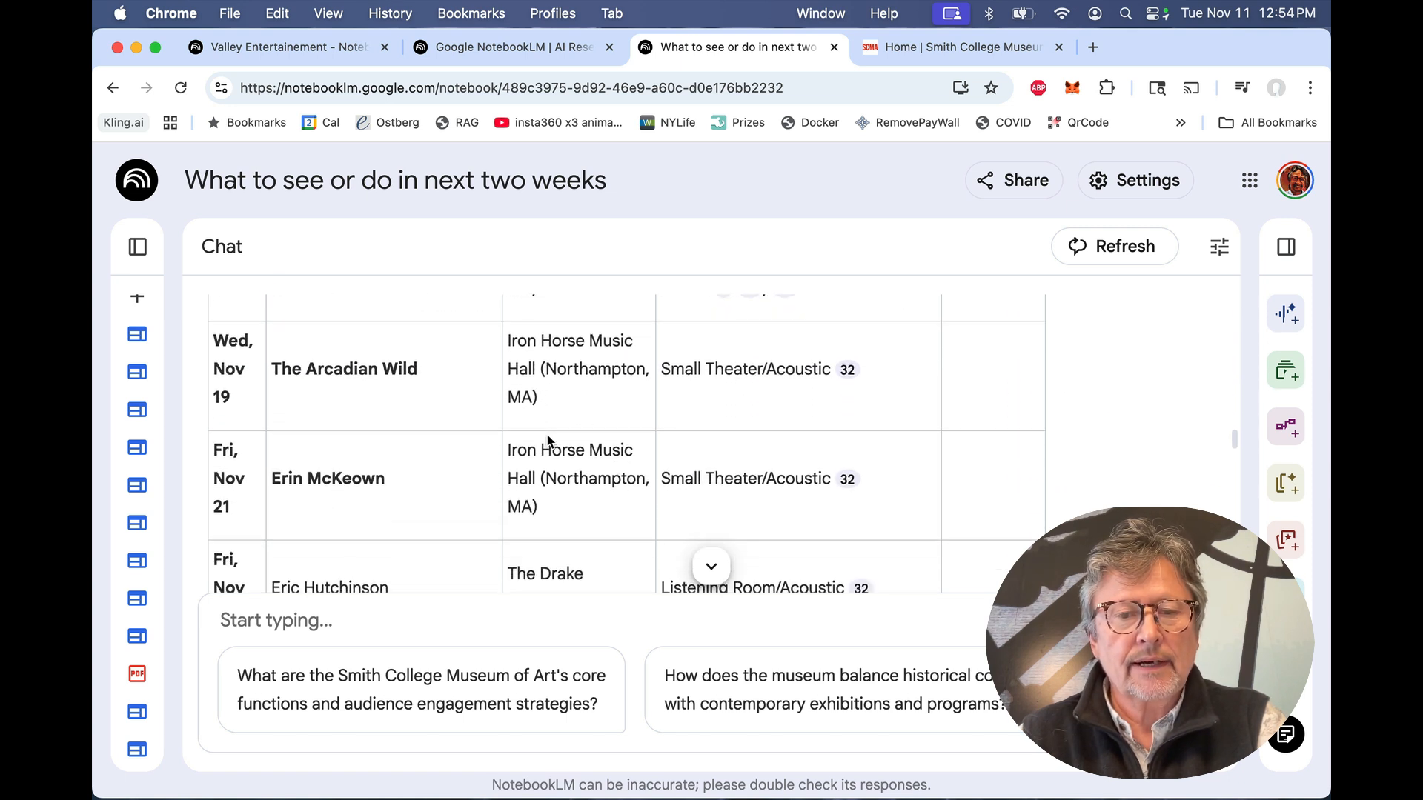
{"action": "scroll", "coordinate": [552, 437], "scroll_direction": "up", "scroll_amount": 4}
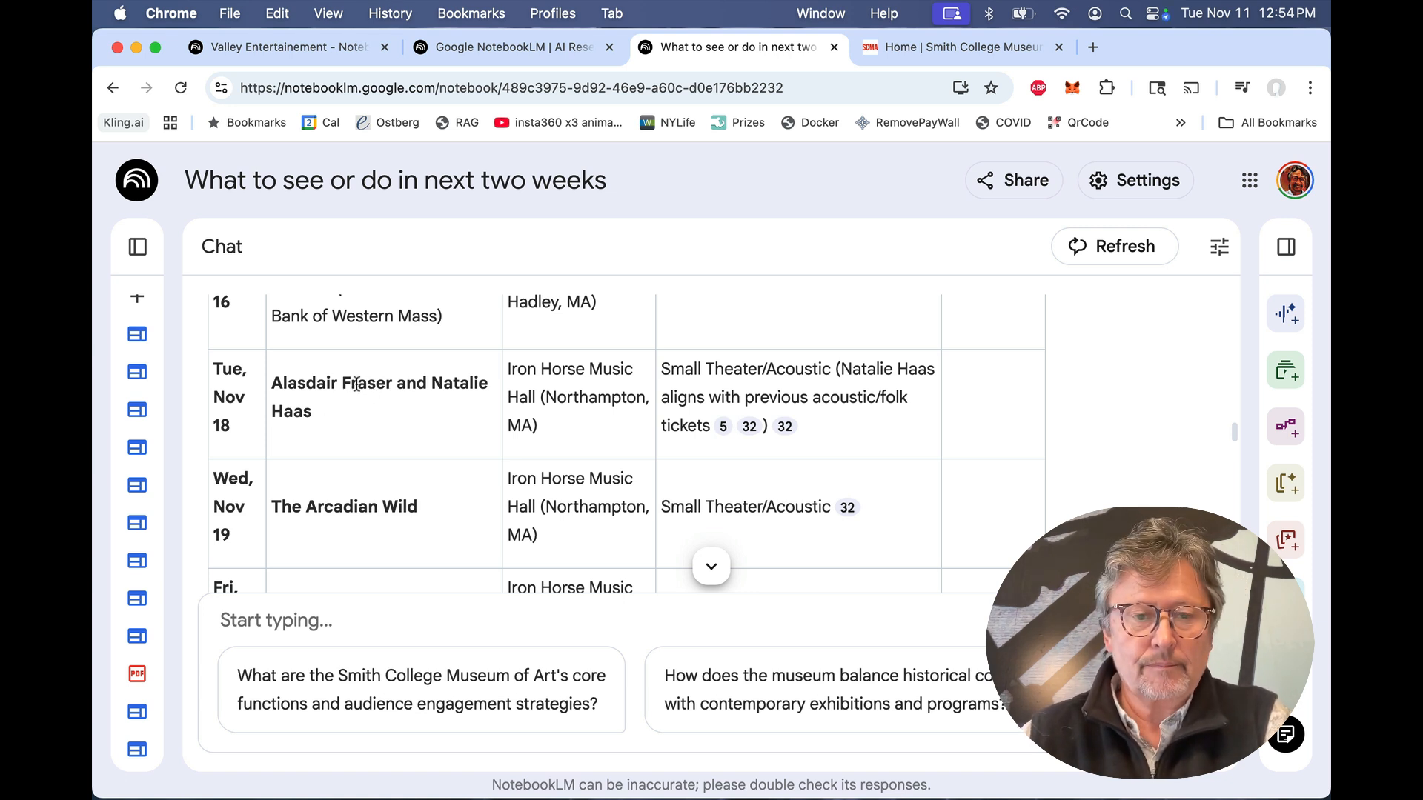
{"action": "mouse_move", "coordinate": [723, 431]}
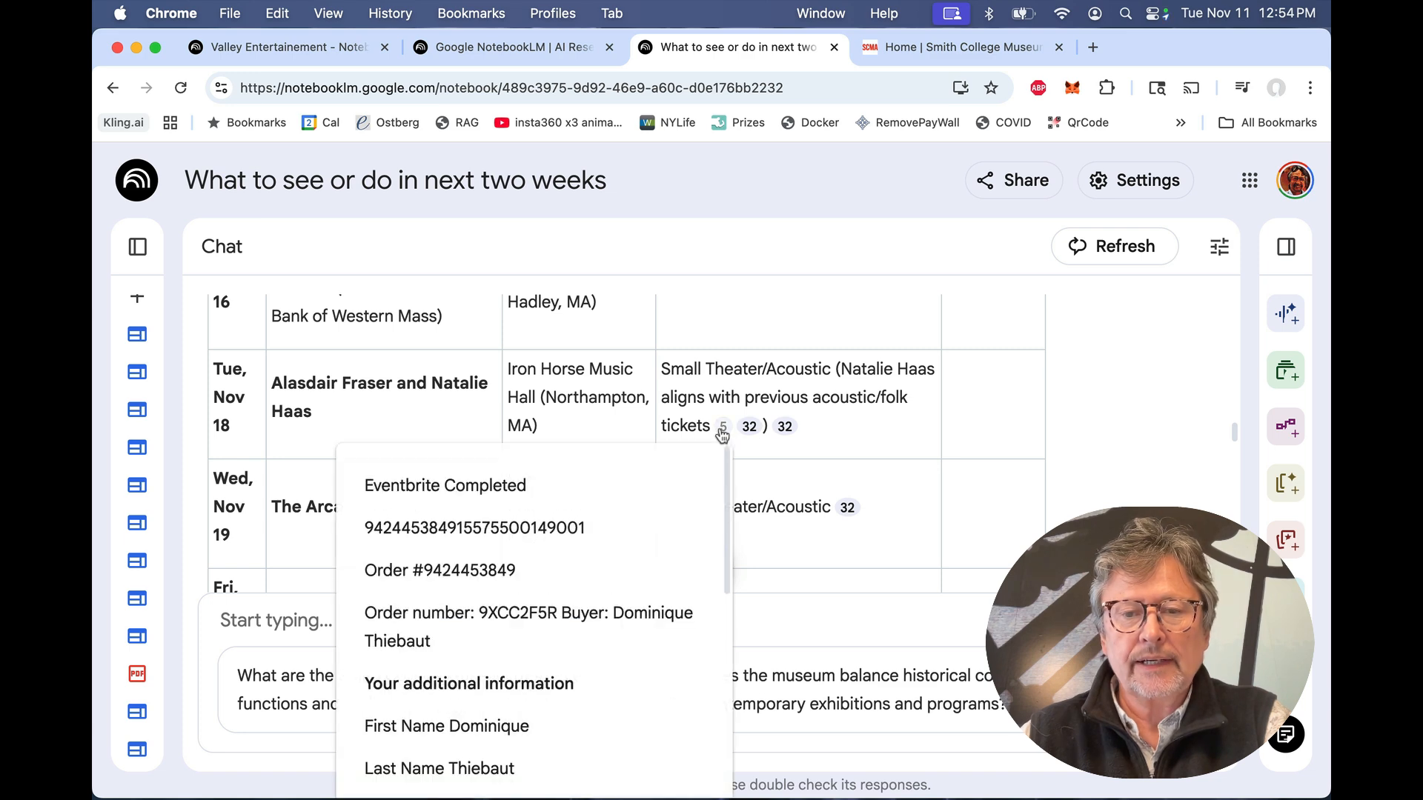